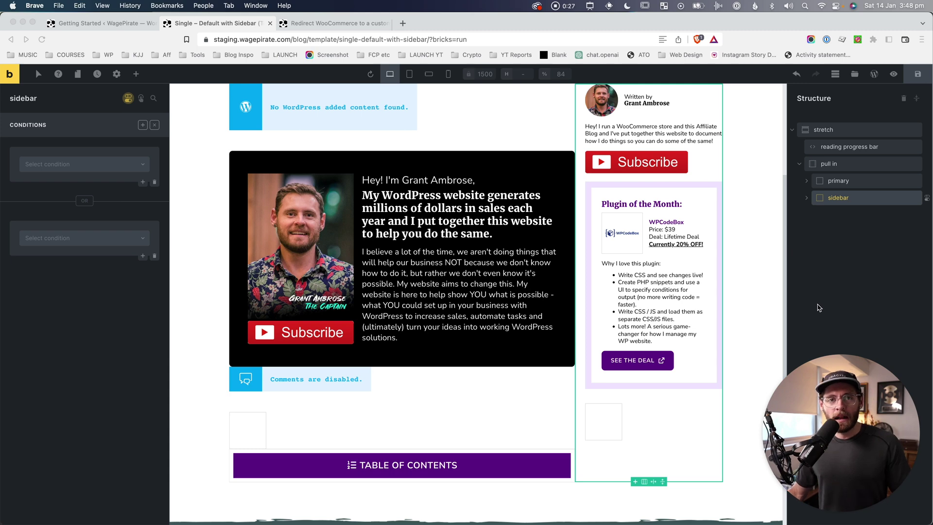
scroll(757, 281, up, 2)
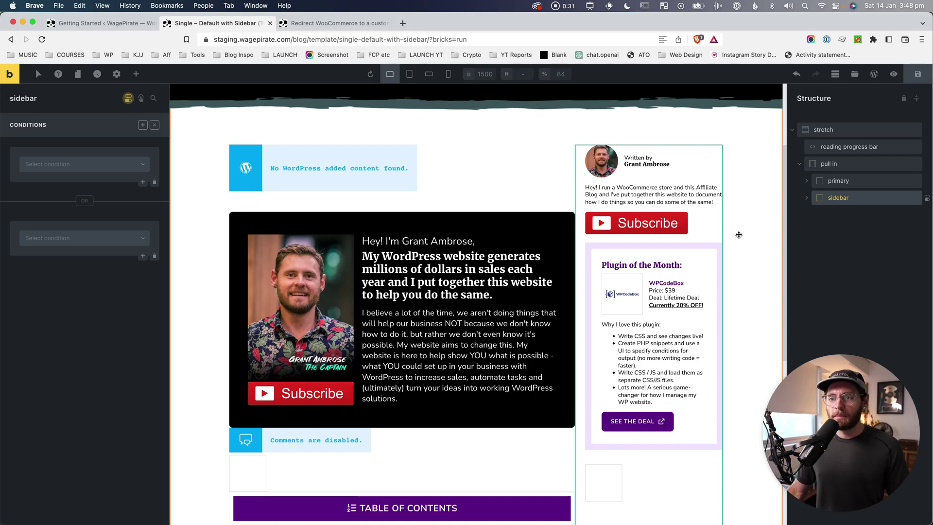
key(super+shift+4)
drag(195, 112, 747, 502)
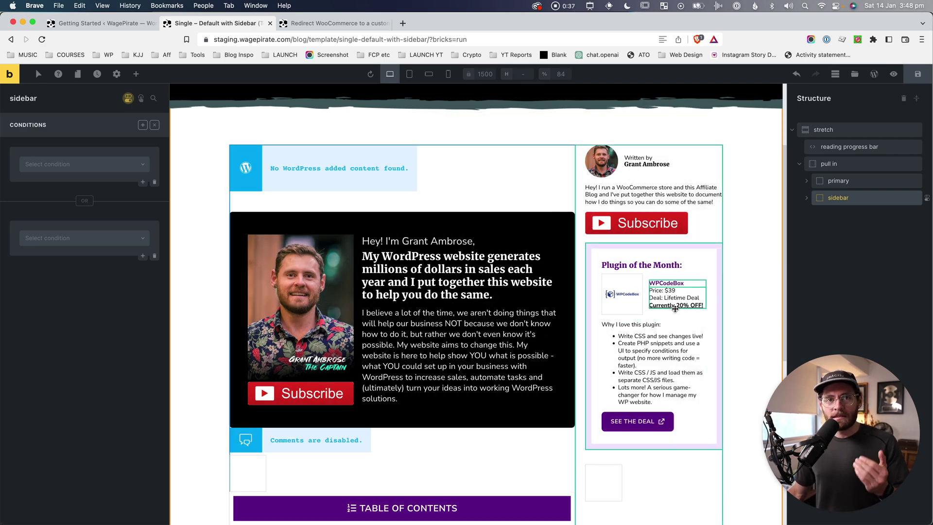
key(super+shift+4)
drag(579, 131, 745, 473)
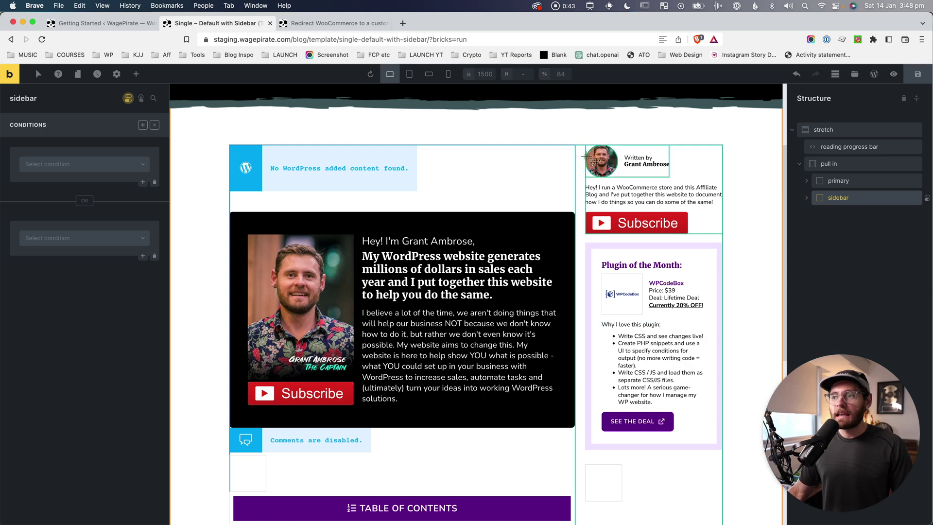
key(super+shift+4)
drag(574, 137, 759, 468)
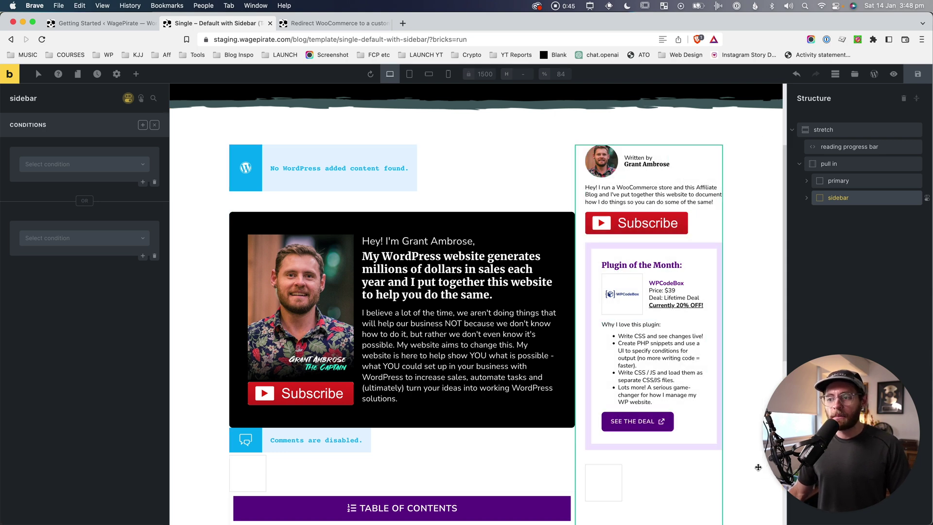
key(super+shift+4)
drag(220, 137, 575, 481)
key(super+shift+4)
drag(220, 133, 735, 458)
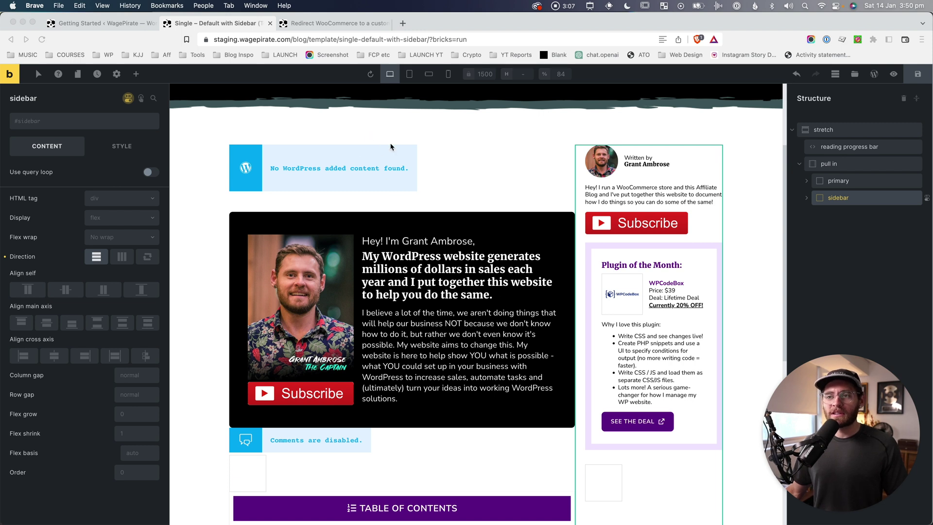
Remove the Post type and Individual conditions from the Default with Sidebar template's settings and save the template
click(117, 74)
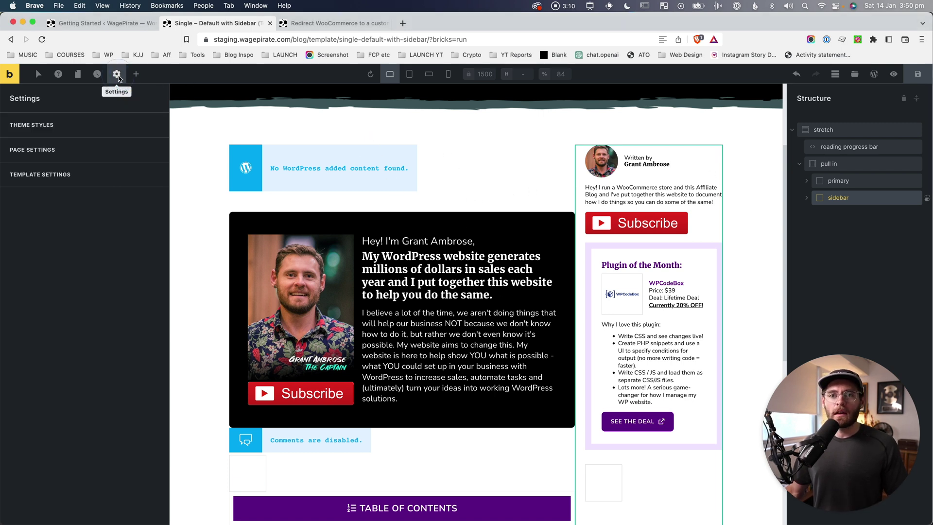
click(40, 176)
click(49, 127)
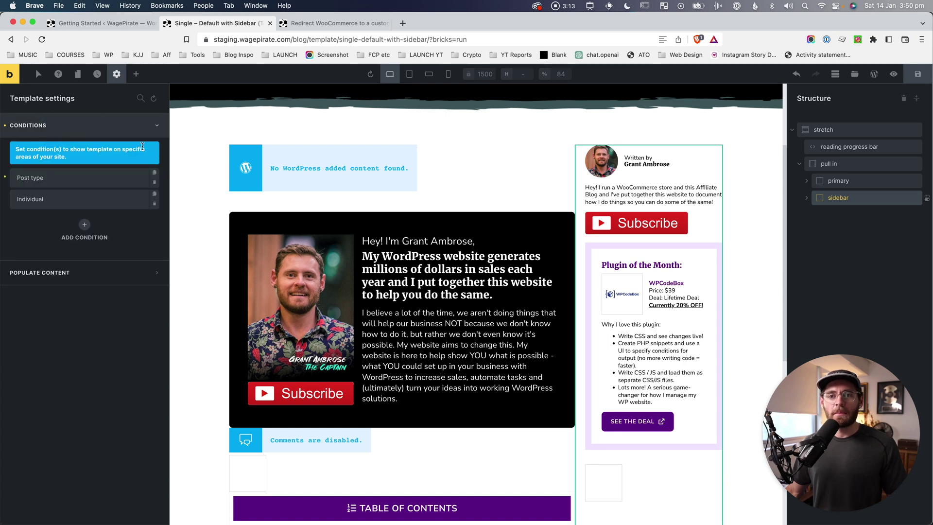
click(154, 182)
click(155, 183)
click(154, 183)
click(154, 182)
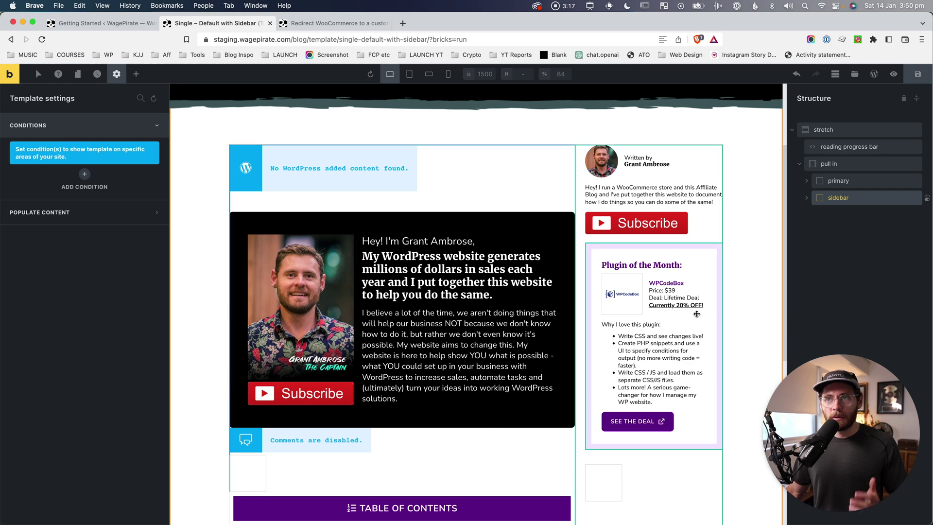
click(919, 74)
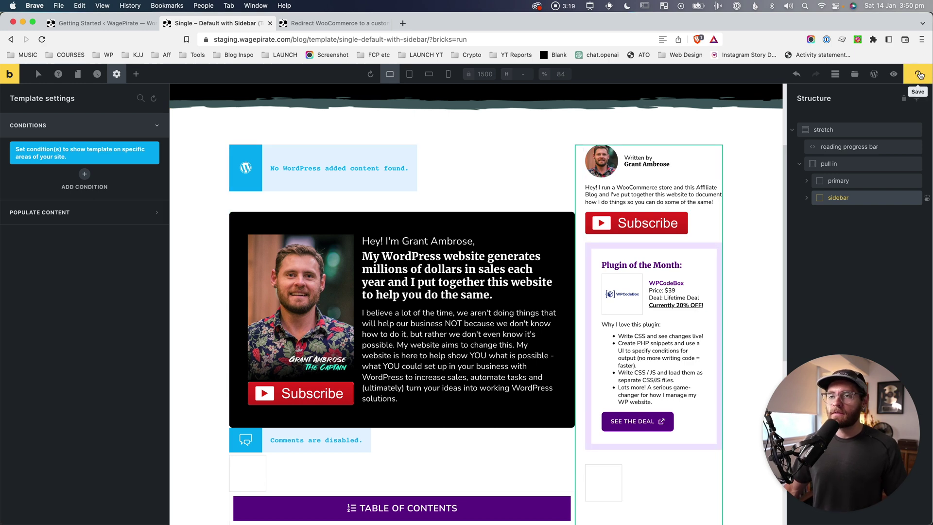
Reload the WooCommerce thank-you page redirect post on the live site and look through its layout
click(335, 23)
scroll(421, 261, up, 5)
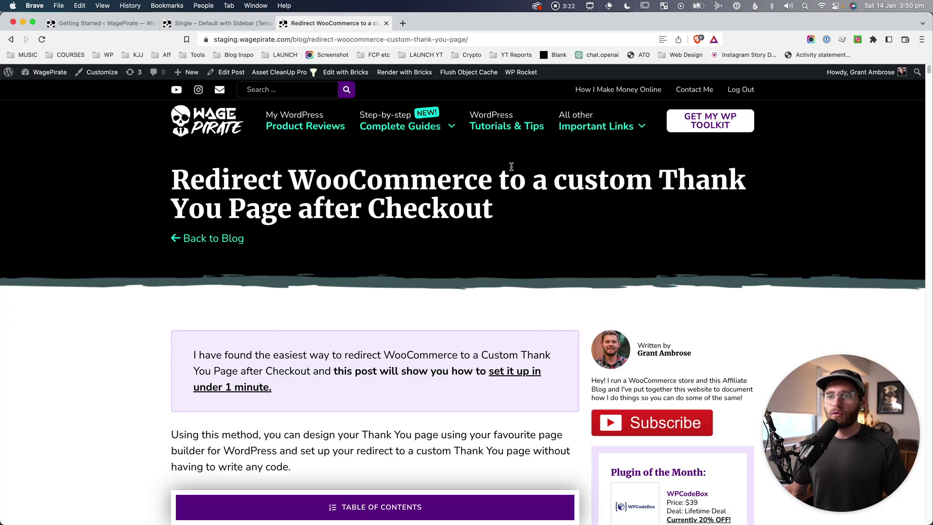
key(super+r)
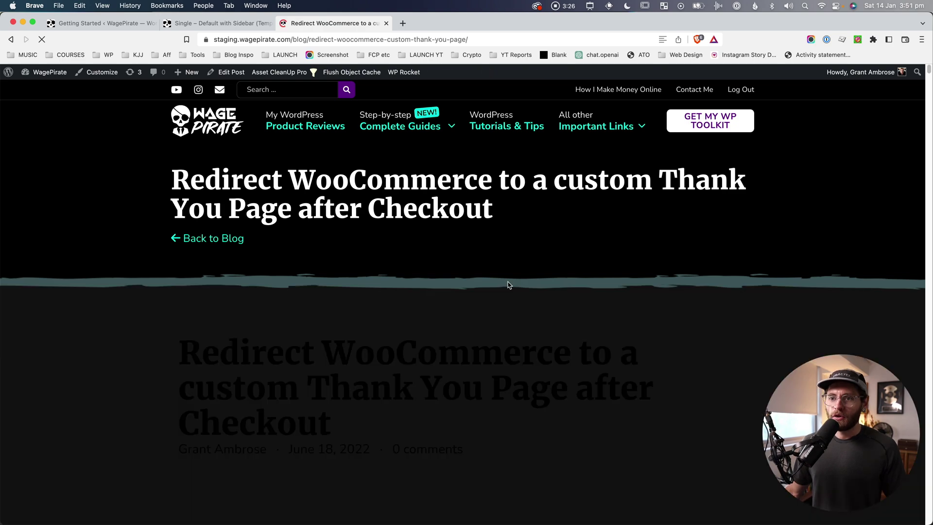
scroll(486, 272, down, 15)
scroll(508, 284, up, 15)
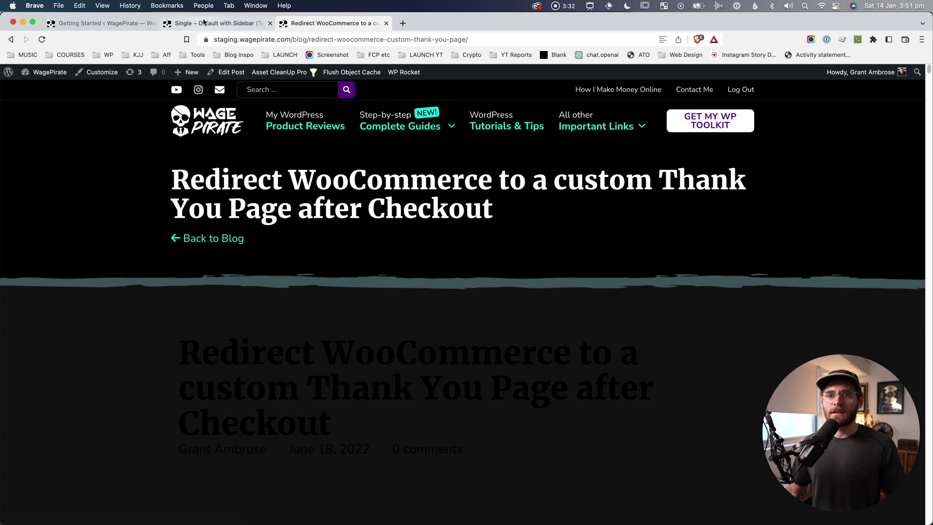
Create a new Bricks template in a separate browser tab, titled "single blog posts with sidebar - demo"
super+click(96, 72)
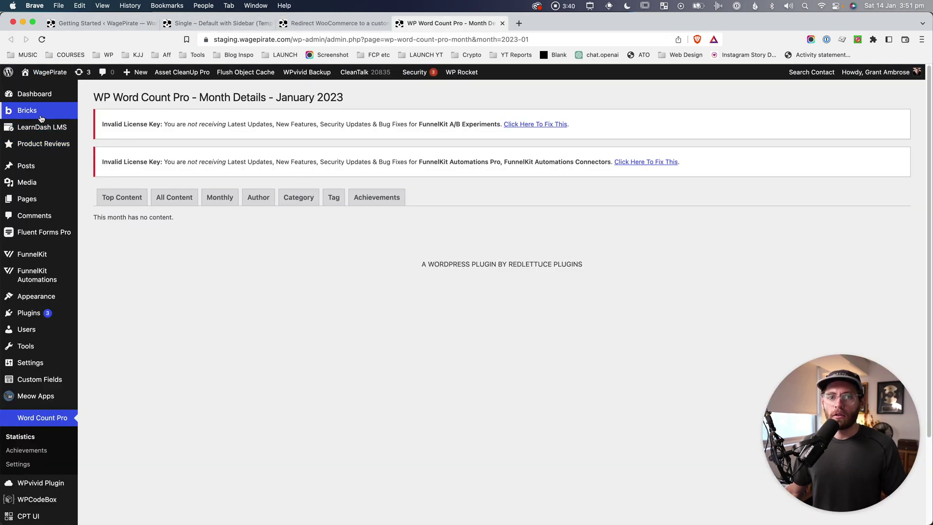
mouse_move(29, 111)
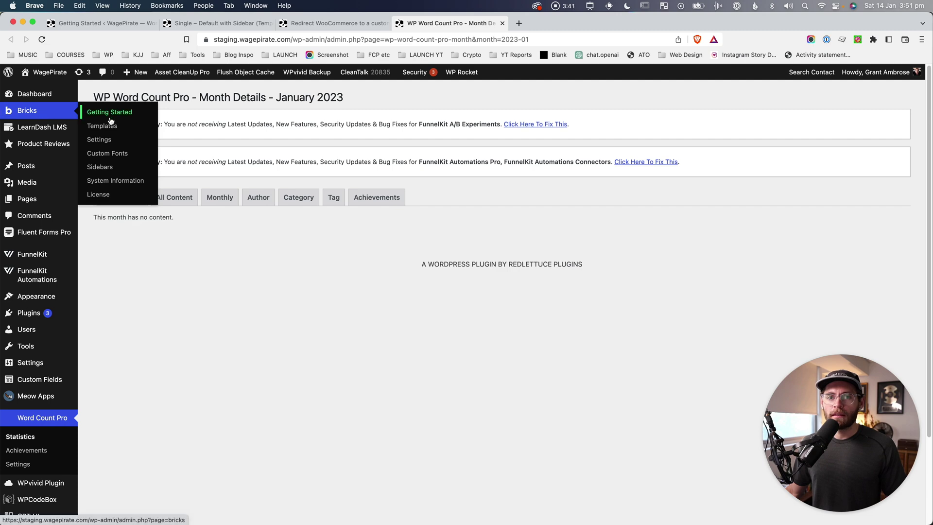
click(102, 126)
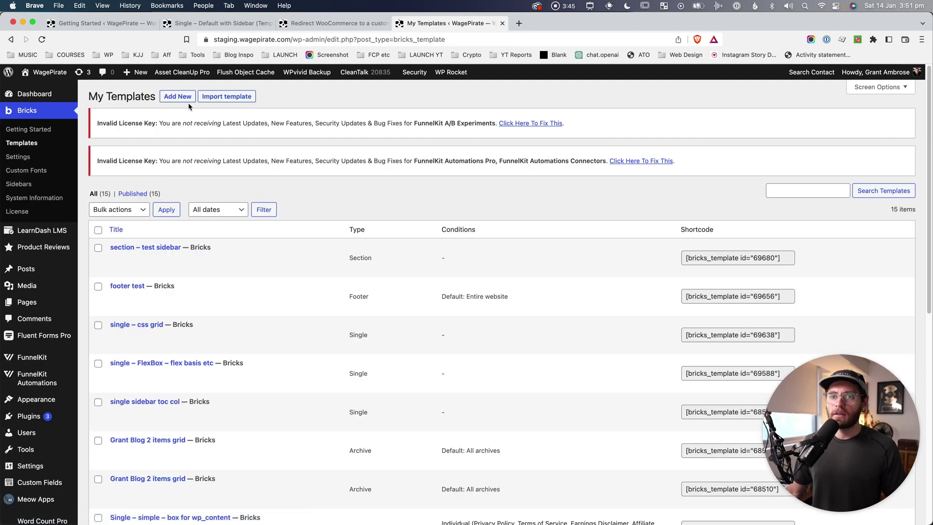
click(180, 96)
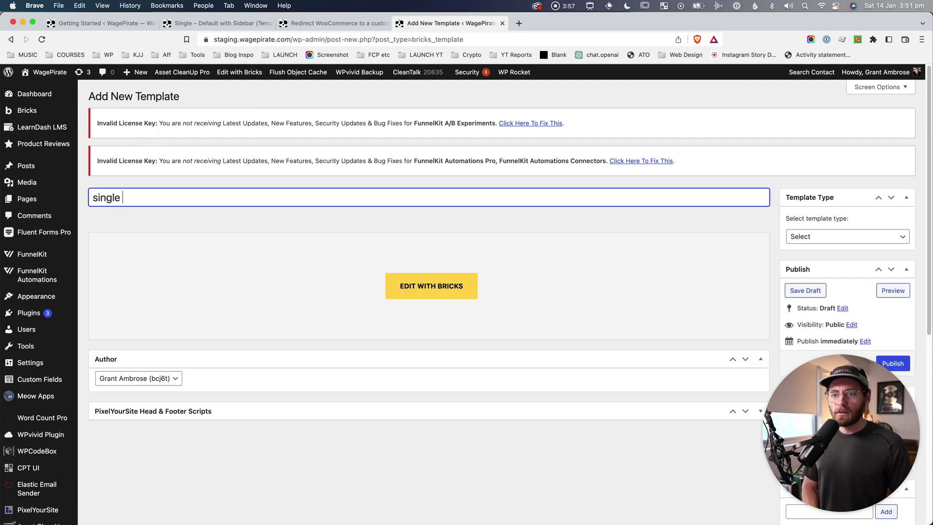
text(e blog posts with side)
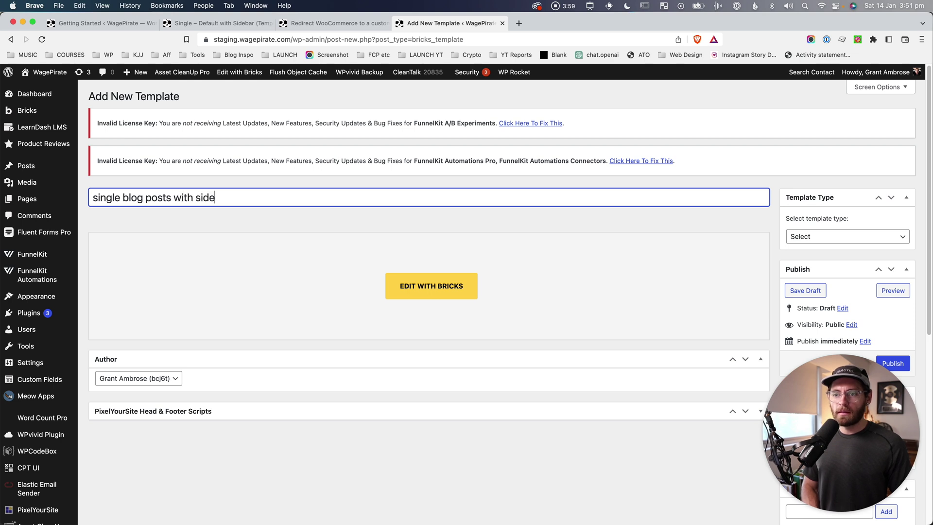
text(bar - demo)
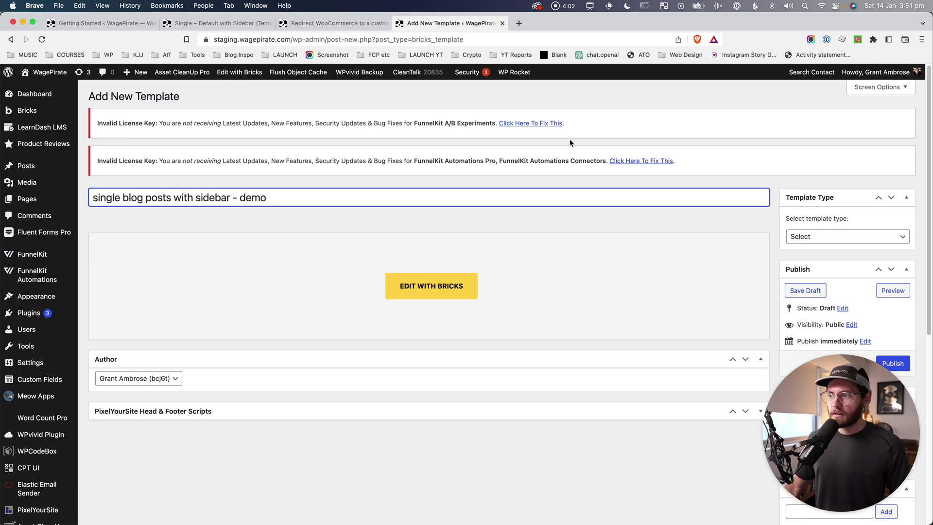
Set the new template's type to Single and publish it
click(794, 236)
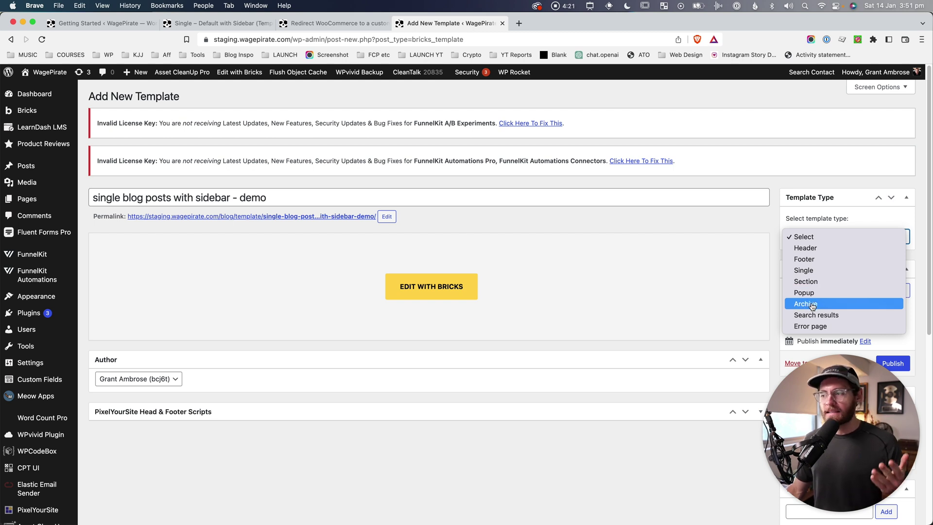
click(804, 273)
scroll(845, 291, down, 2)
click(888, 316)
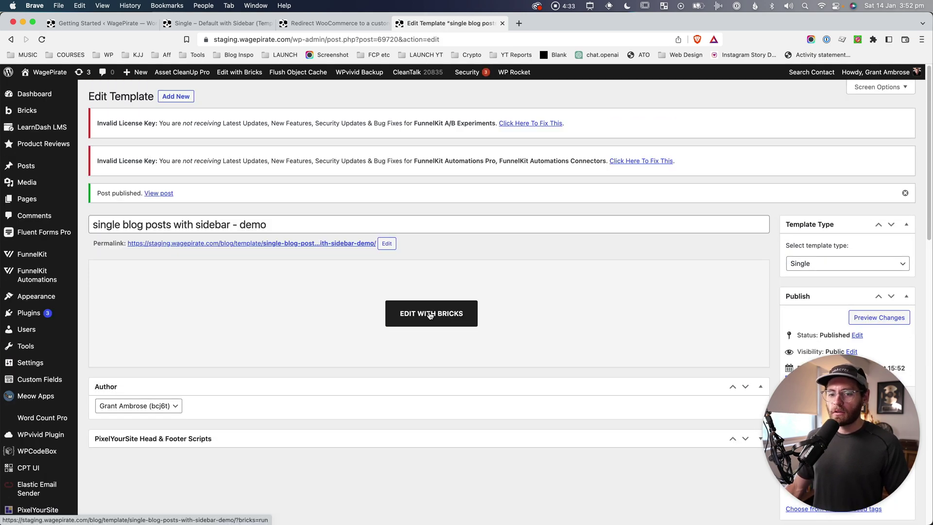
Add a section to the new template in the Bricks editor and give it a white background
click(431, 315)
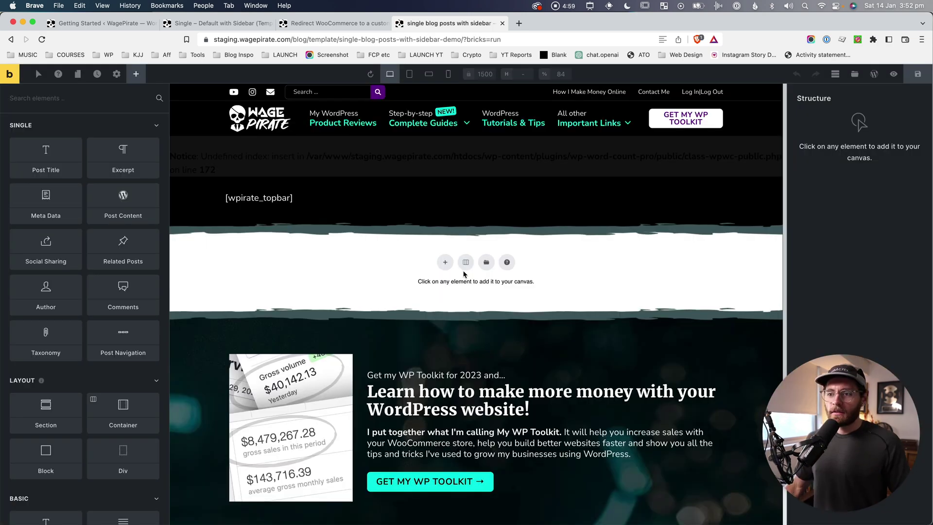
click(444, 262)
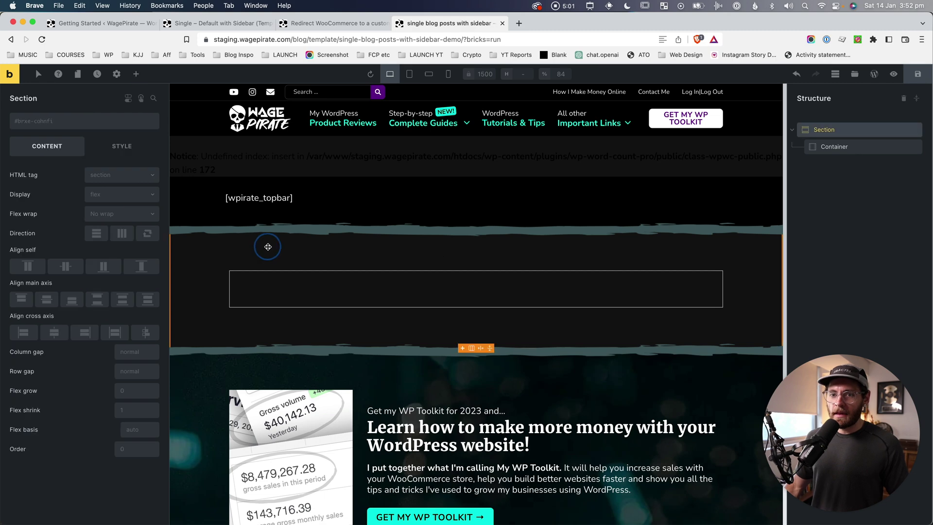
click(122, 146)
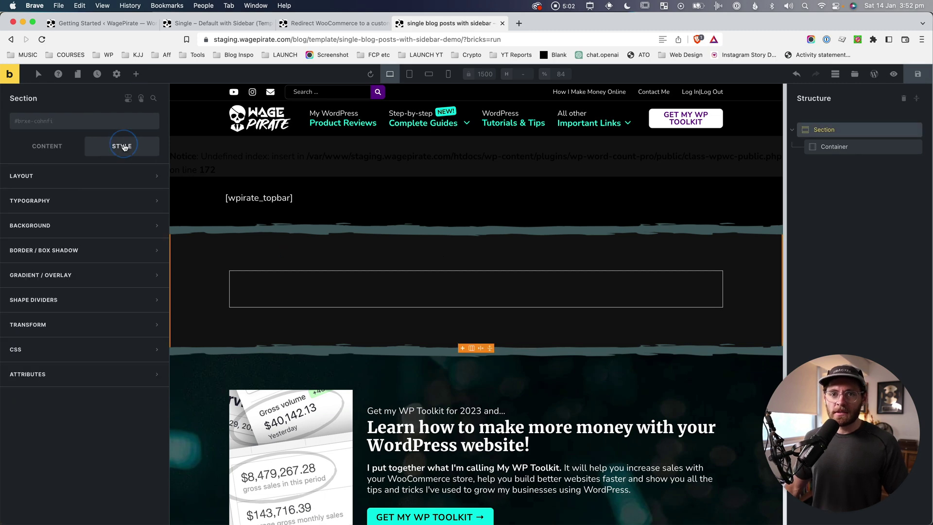
click(100, 225)
click(153, 249)
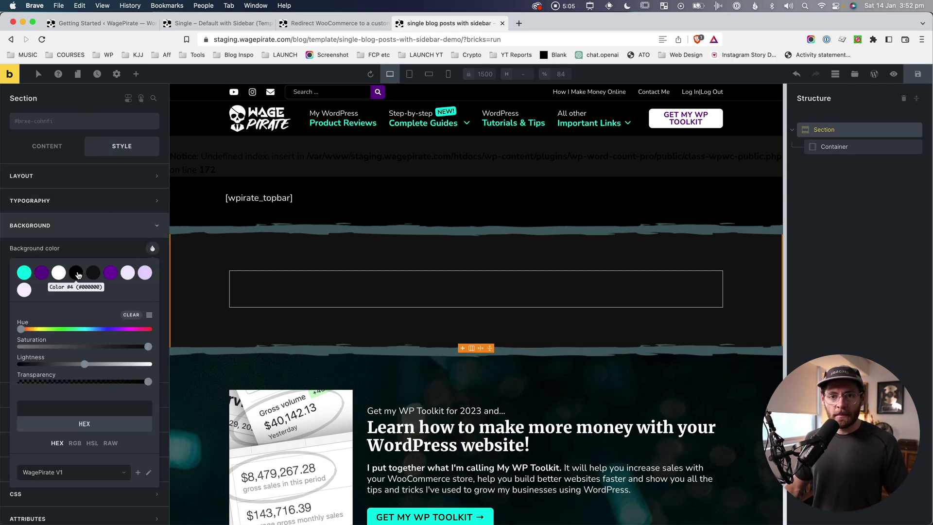
click(58, 273)
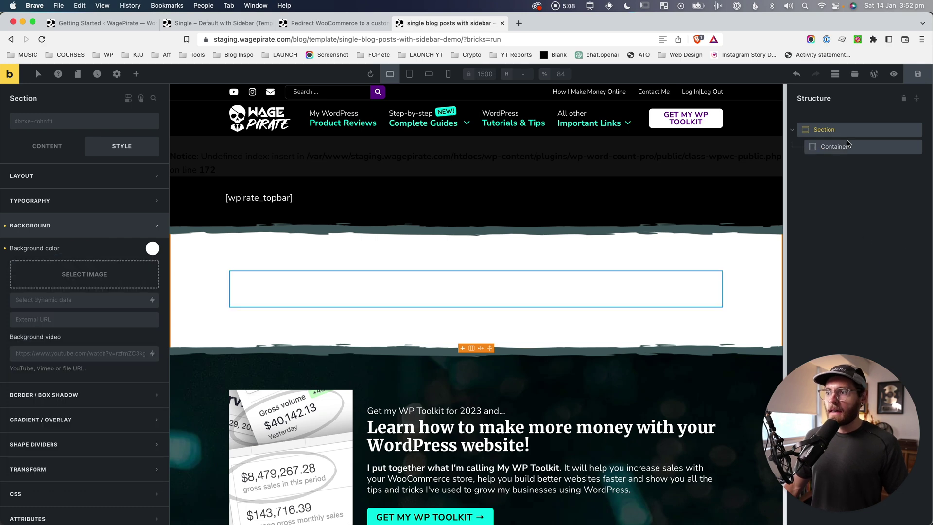
Add two Block elements inside the section's container
click(834, 147)
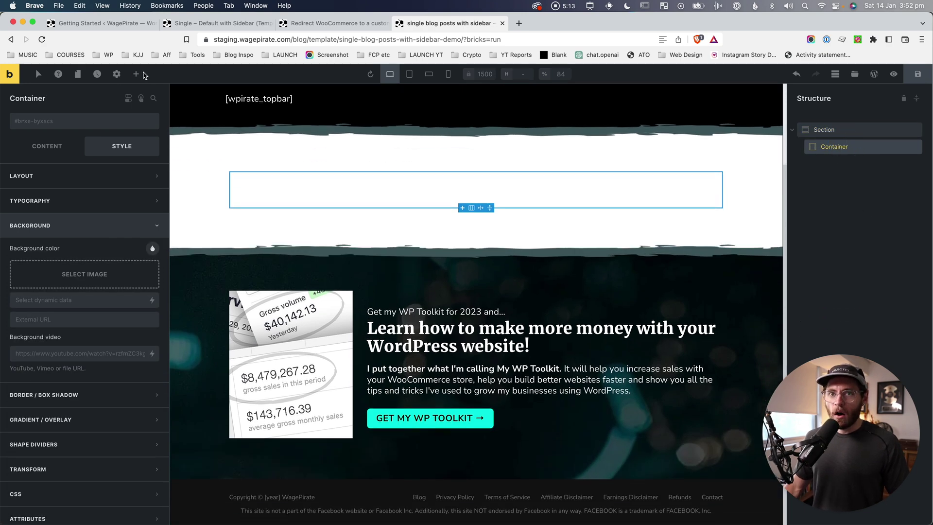
click(136, 74)
text(blo)
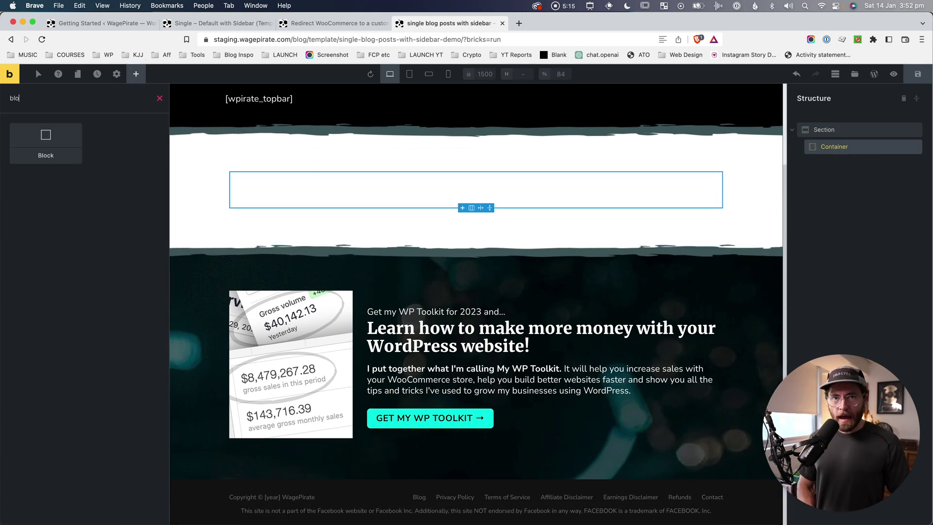
click(47, 142)
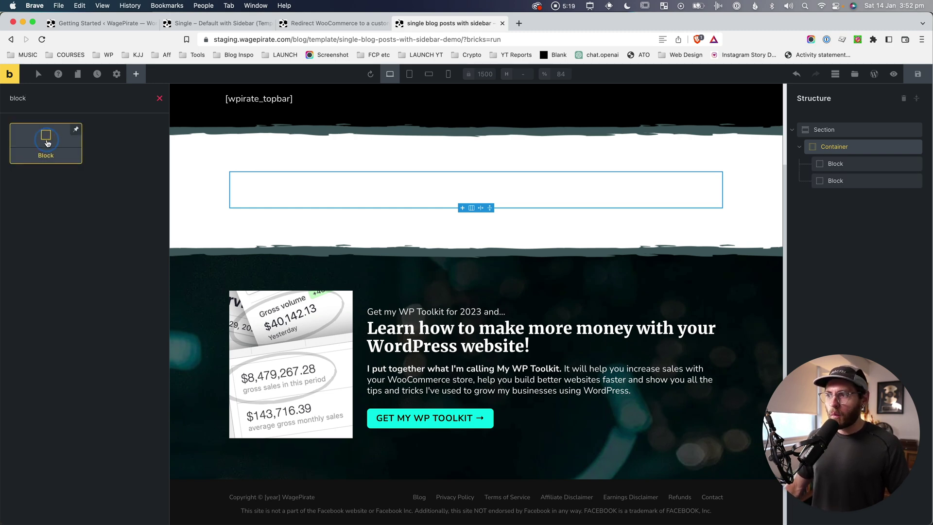
click(47, 142)
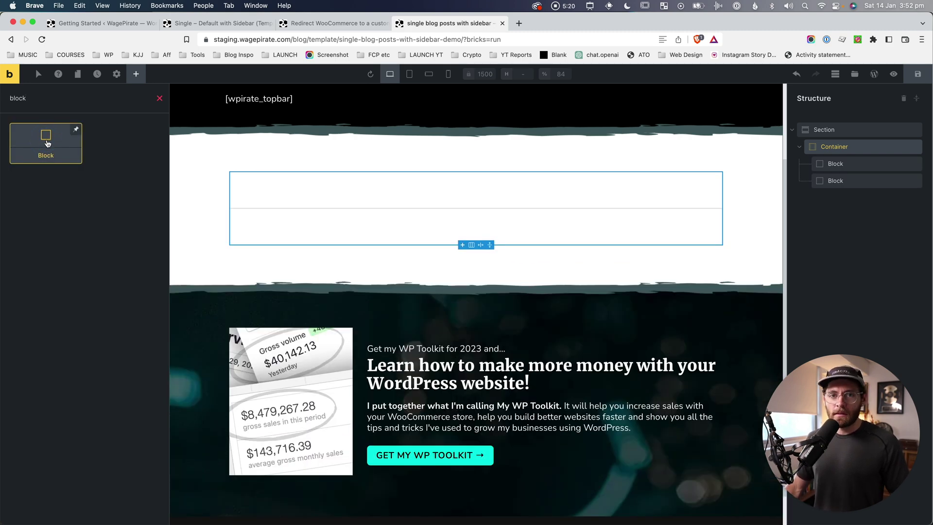
Rename the container's first block "primary" and the second block "sidebar"
double_click(832, 163)
text(pr)
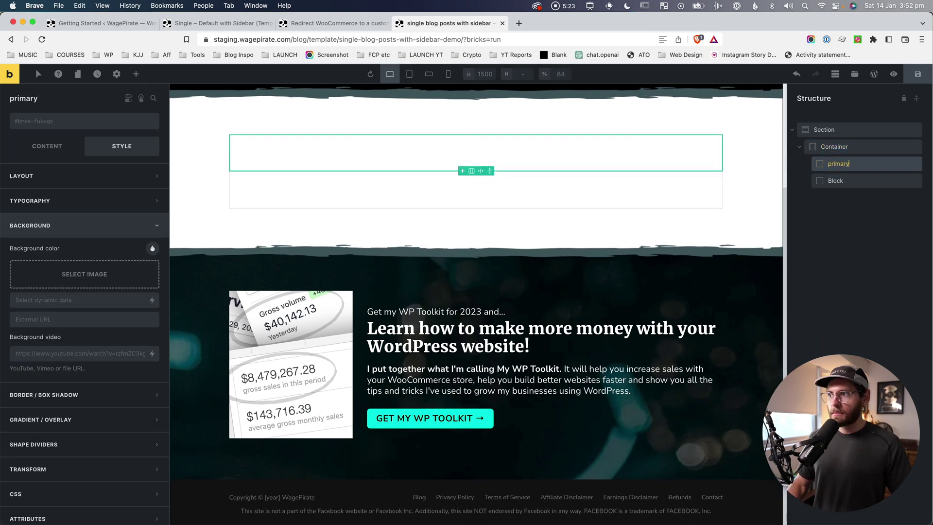
text(imary)
click(836, 180)
double_click(836, 181)
text(sidebar)
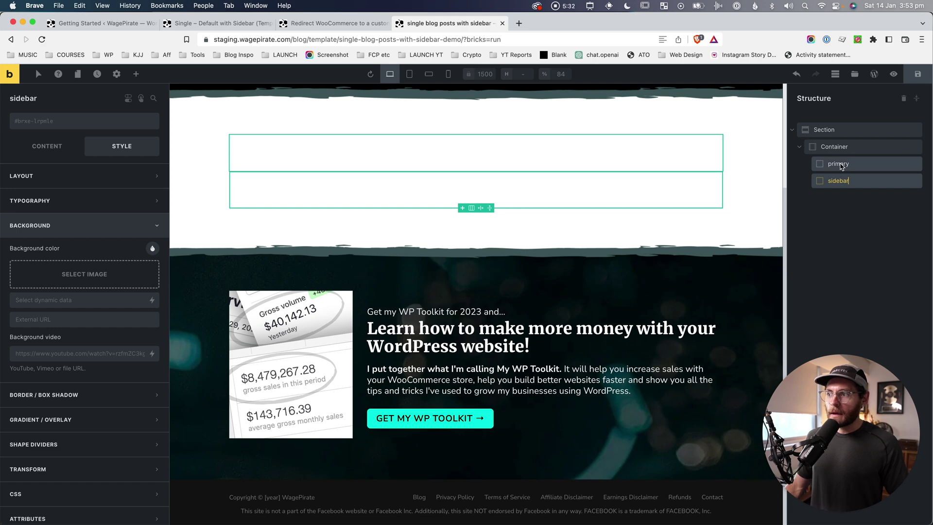
Set the CSS ID of the primary block to "primary"
click(842, 165)
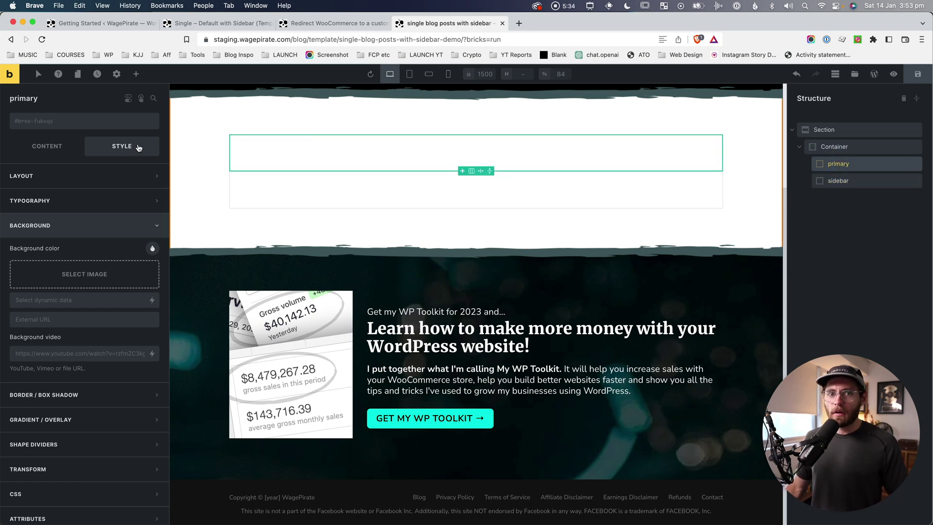
click(70, 123)
click(145, 121)
text(primary)
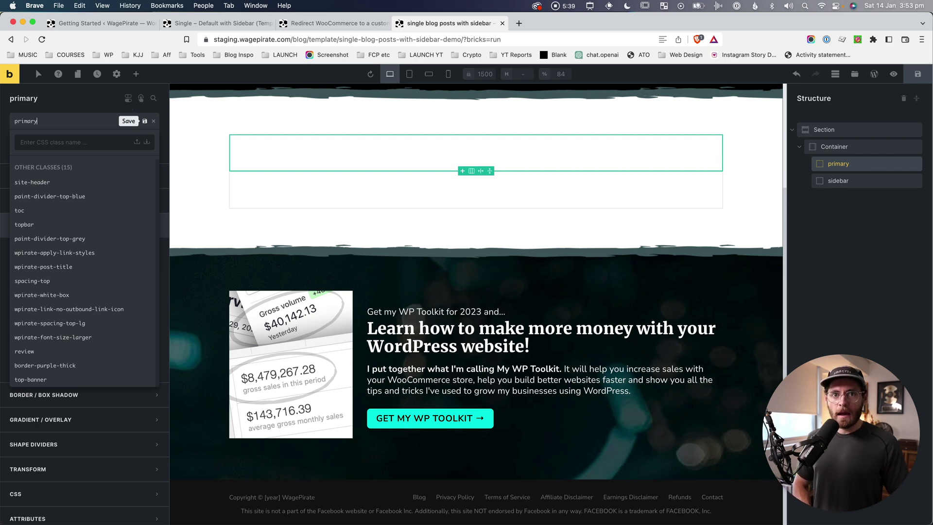
key(Return)
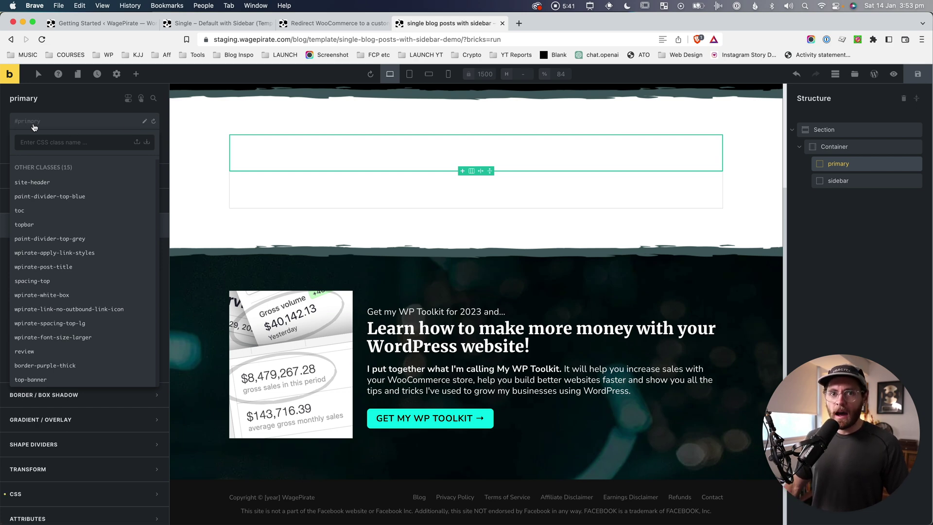
Set the CSS ID of the sidebar block to "sidebar"
click(840, 181)
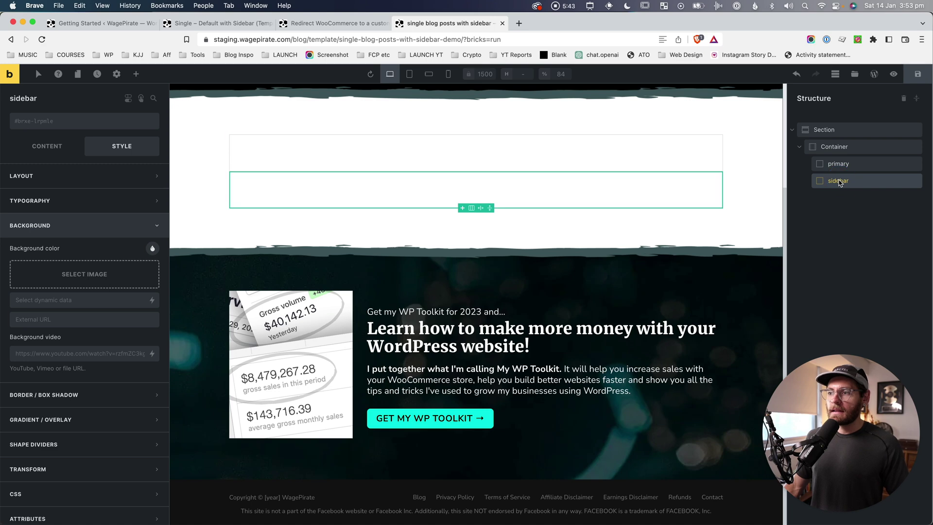
click(120, 121)
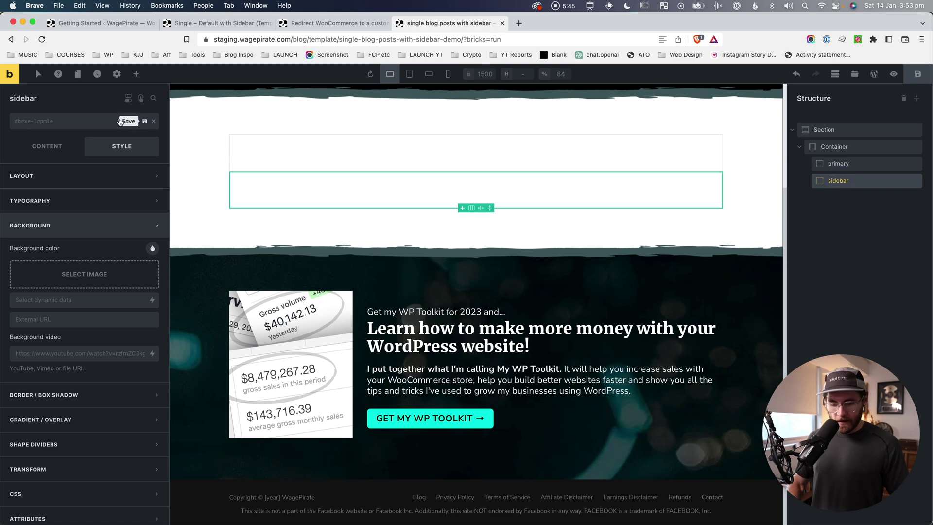
text(sidebar)
key(Return)
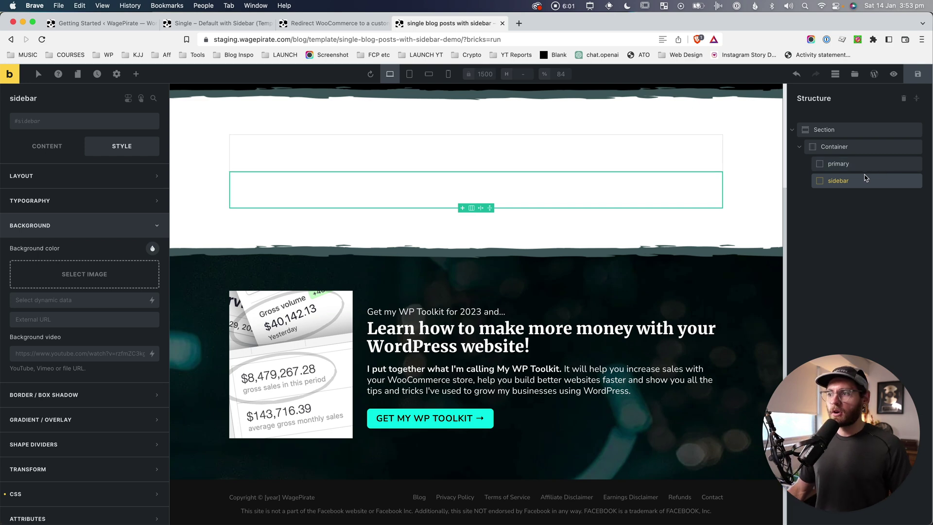
Add a Post Content element inside the primary block with WordPress as its data source
click(844, 165)
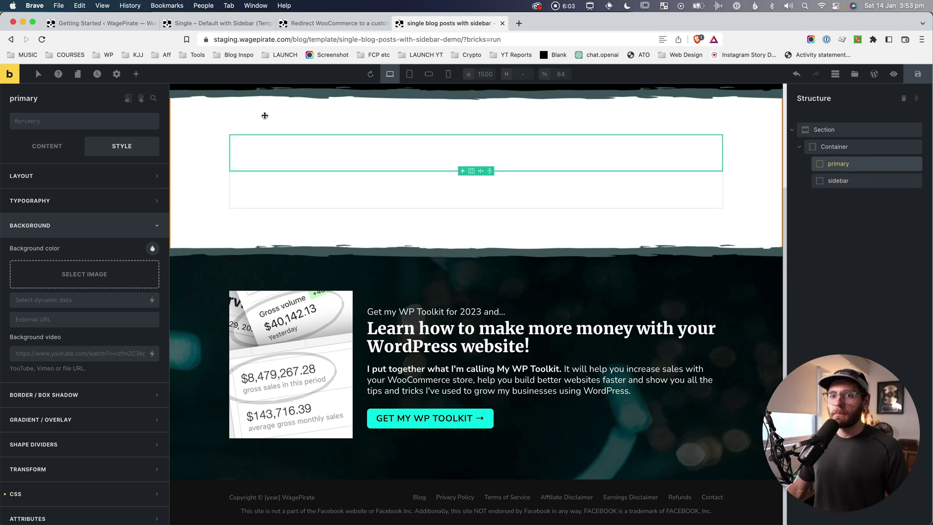
click(137, 74)
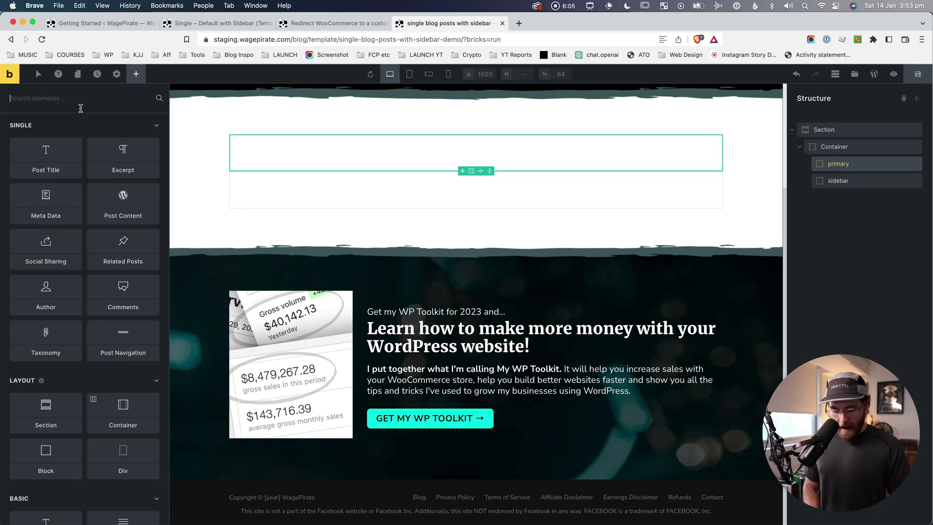
text(post con)
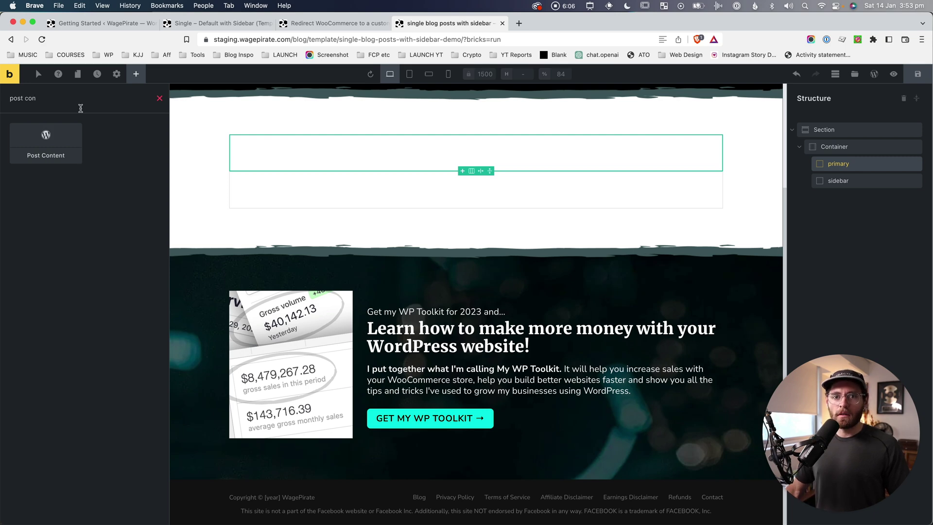
click(49, 140)
click(850, 182)
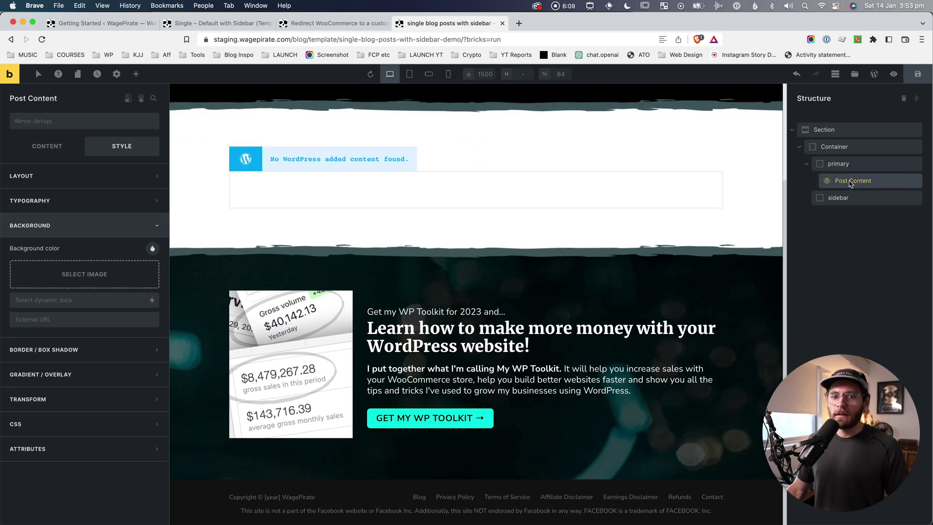
click(48, 146)
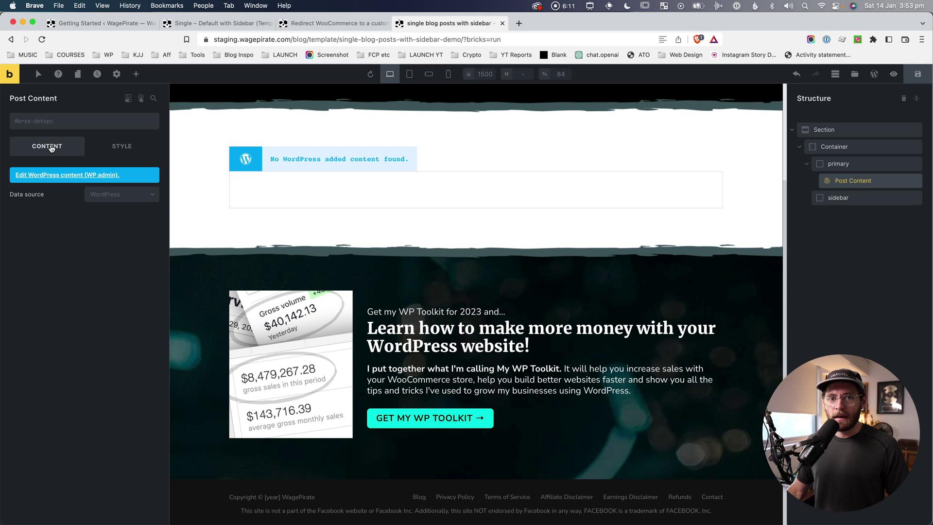
click(105, 194)
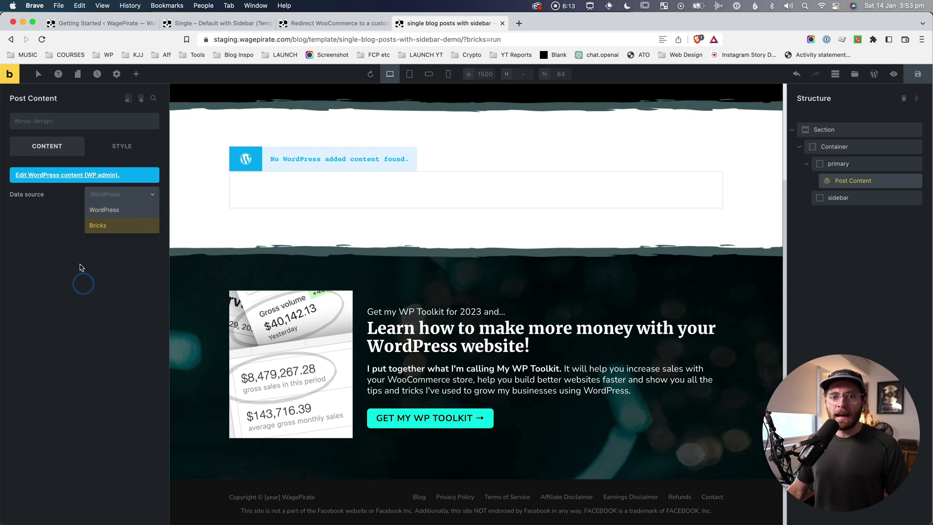
click(117, 204)
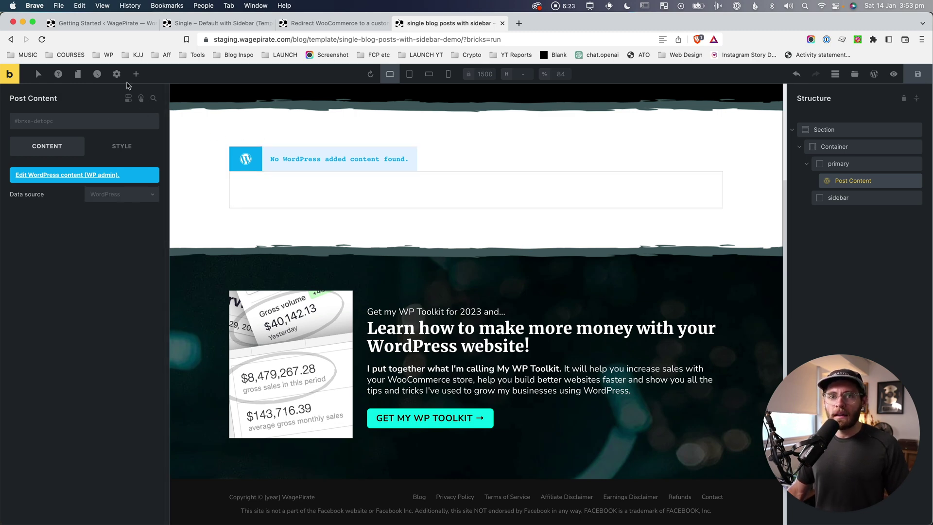
Populate the template preview with the single post "Redirect WooCommerce to a custom Thank You Page after Checkout"
click(112, 74)
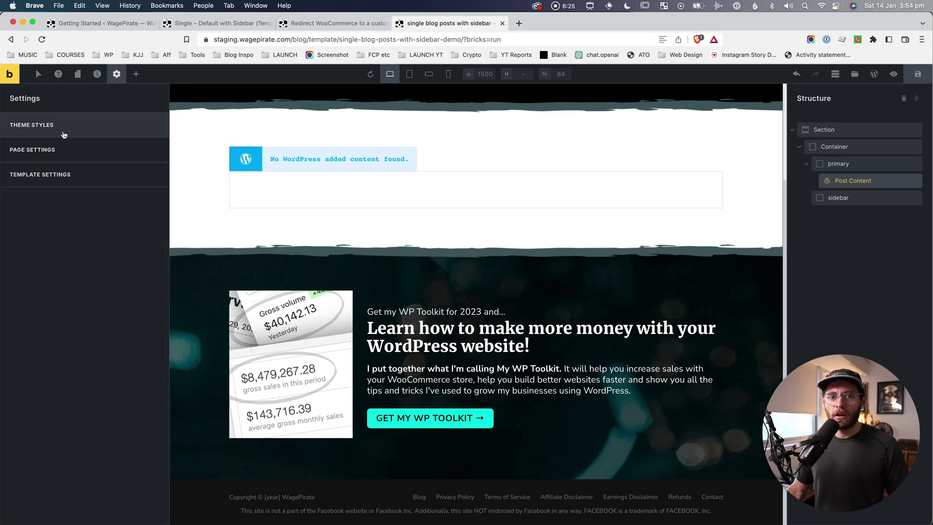
click(51, 172)
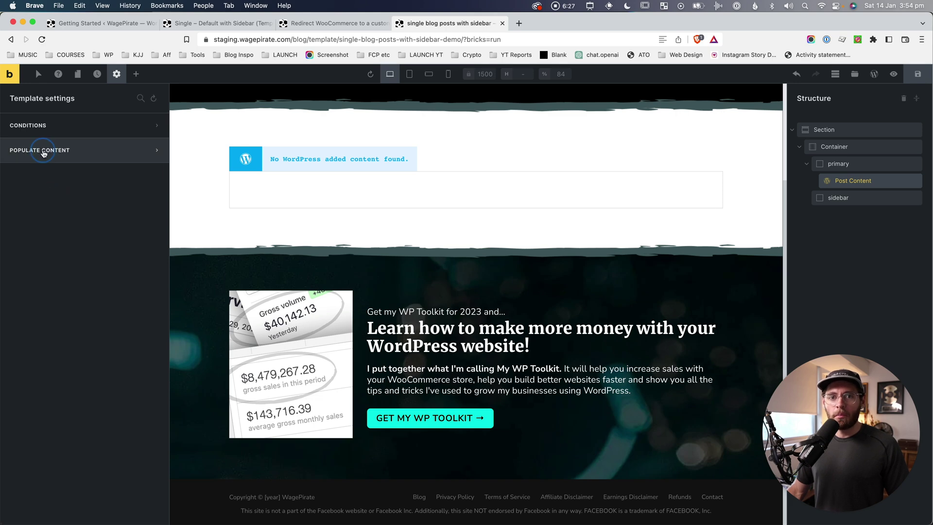
click(43, 151)
click(43, 222)
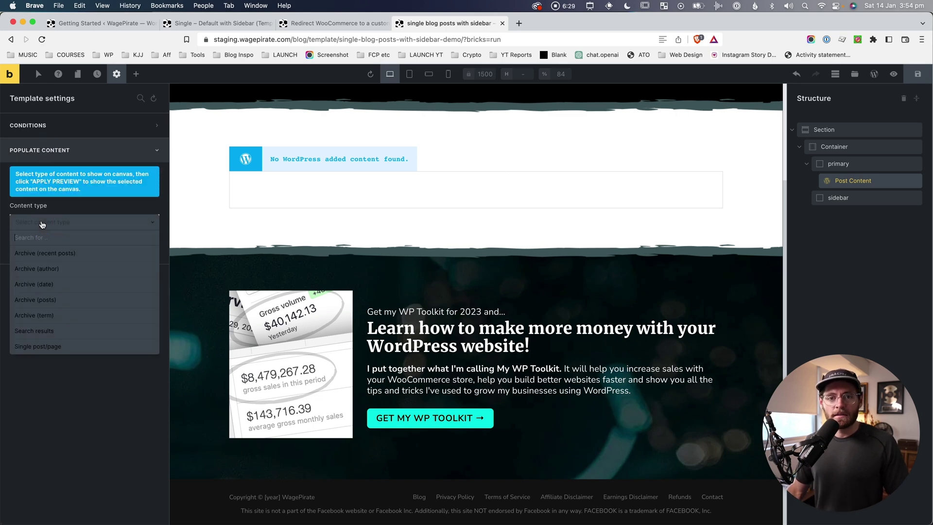
click(46, 346)
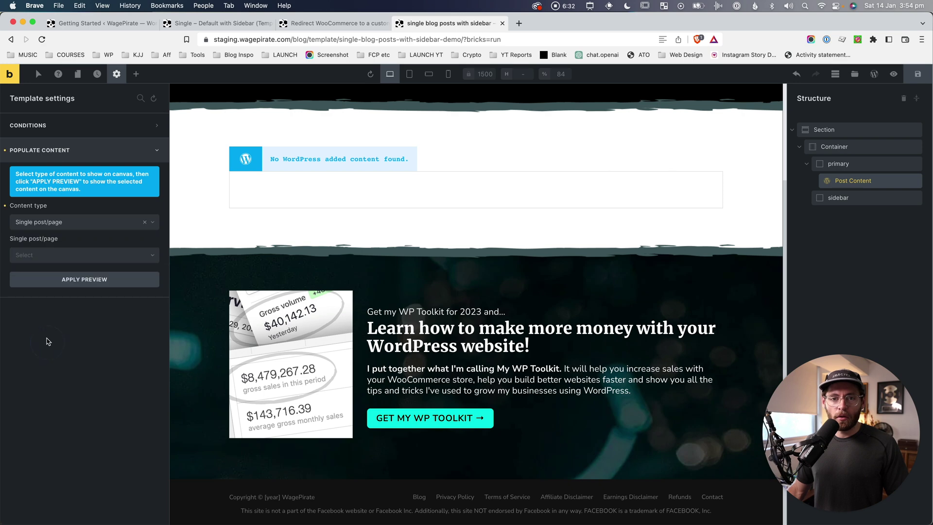
click(68, 256)
text(redirect woocommerce)
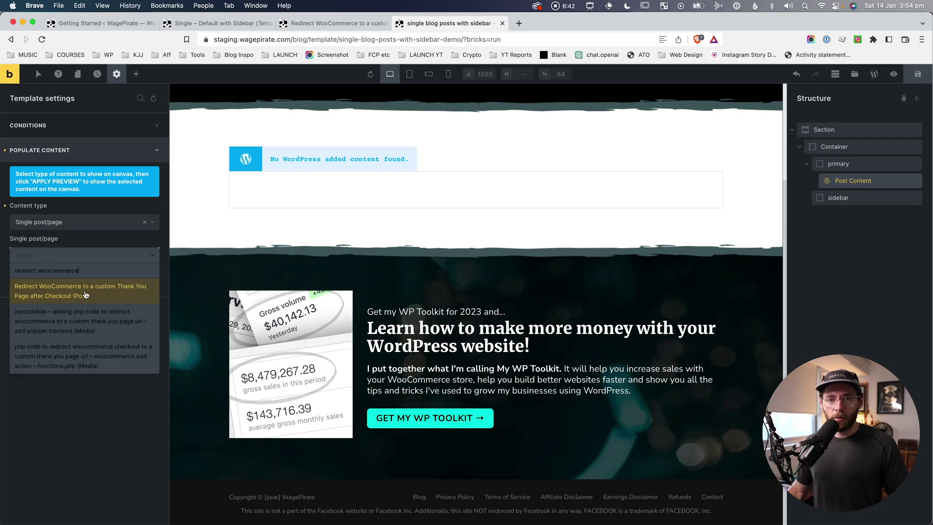
click(121, 290)
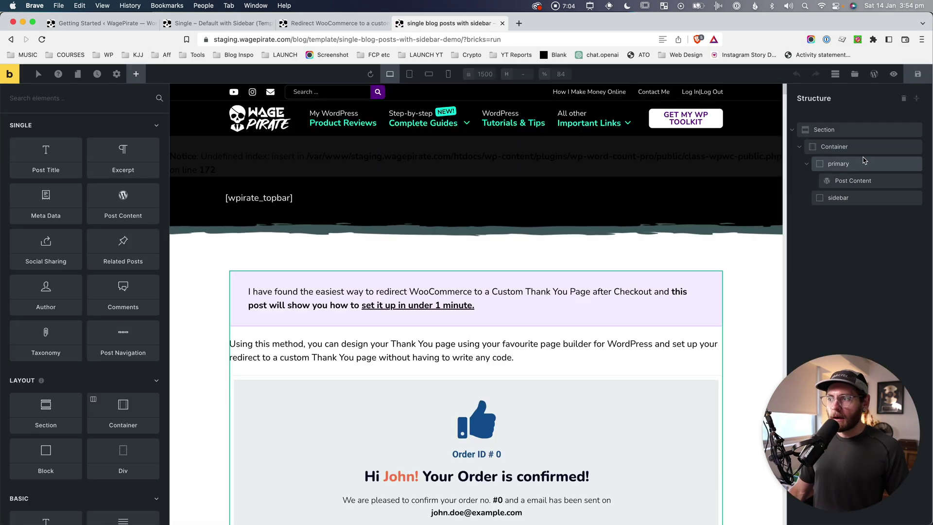
Set the container's flex direction to horizontal so the primary and sidebar blocks sit side by side
click(842, 168)
click(841, 168)
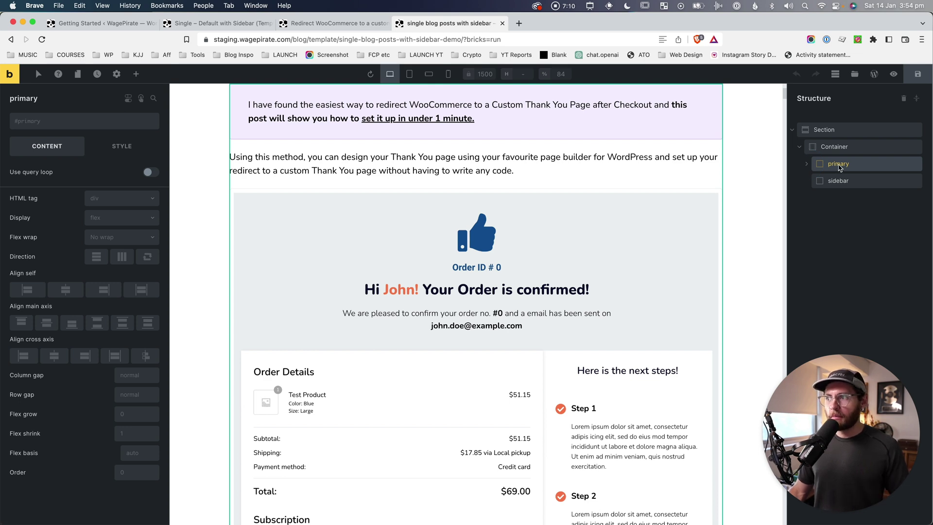
click(836, 147)
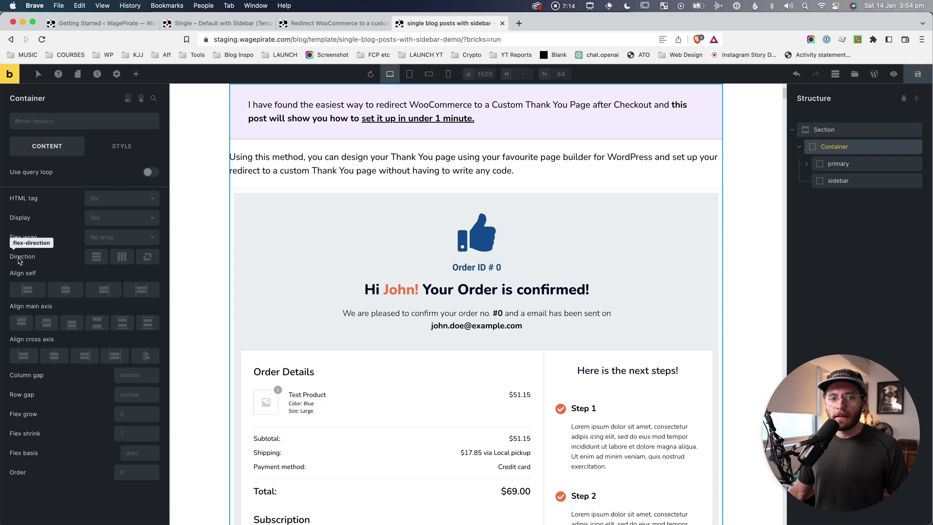
click(121, 258)
scroll(445, 242, up, 3)
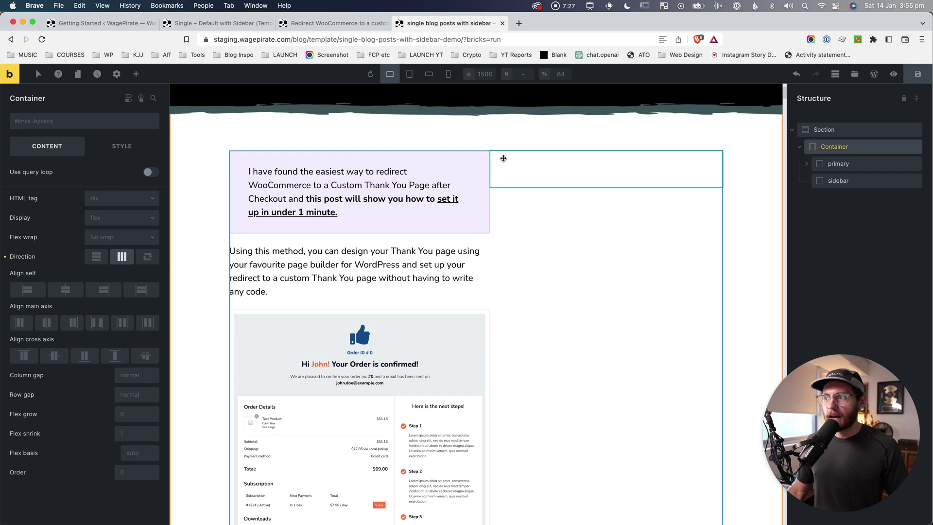
Give the sidebar block the turquoise background color #00ffe7 from the palette
click(837, 181)
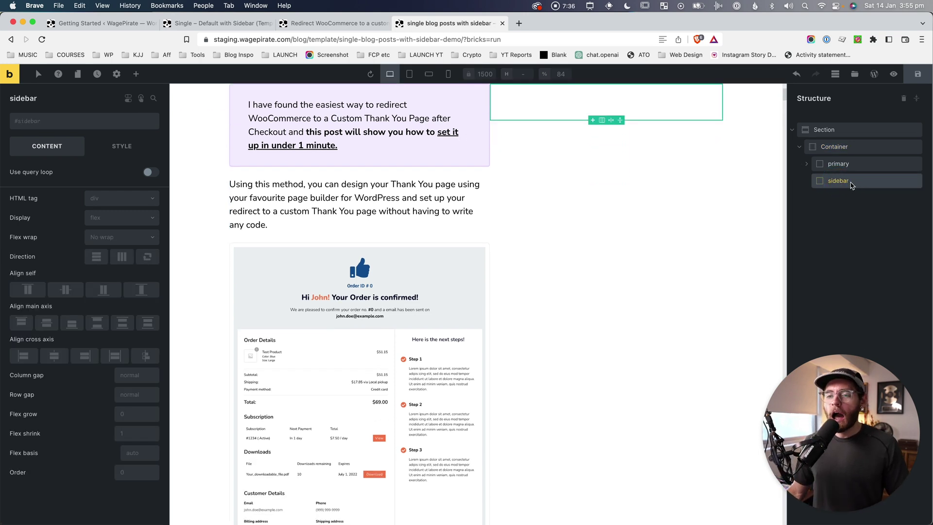
click(130, 147)
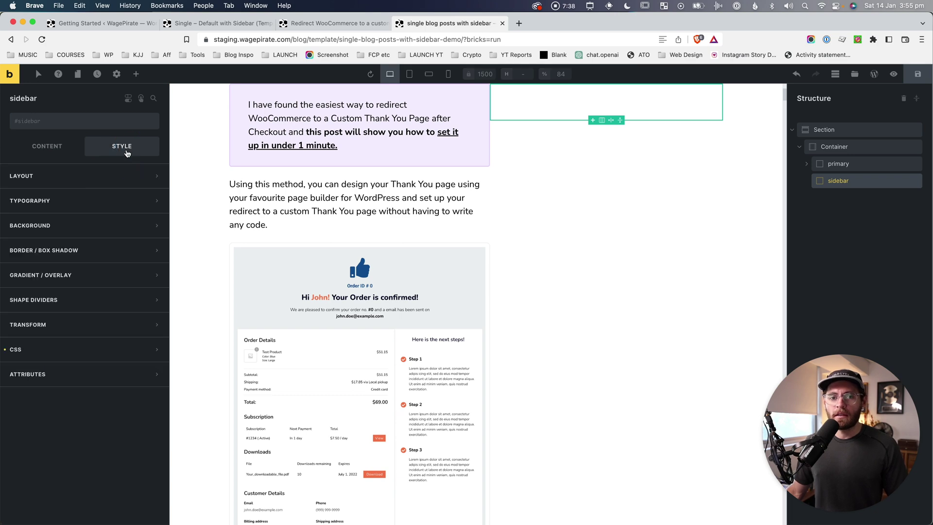
click(87, 223)
click(24, 273)
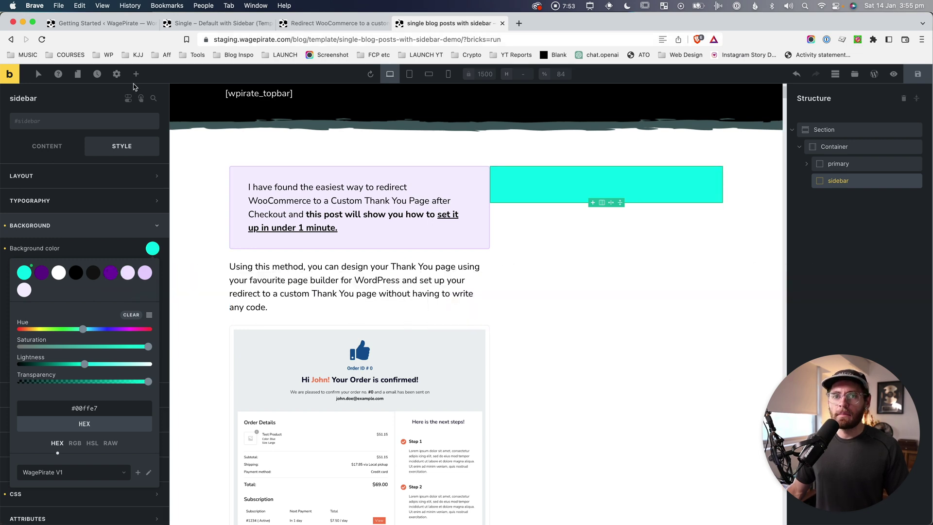
Add an Image element inside the sidebar block
click(136, 75)
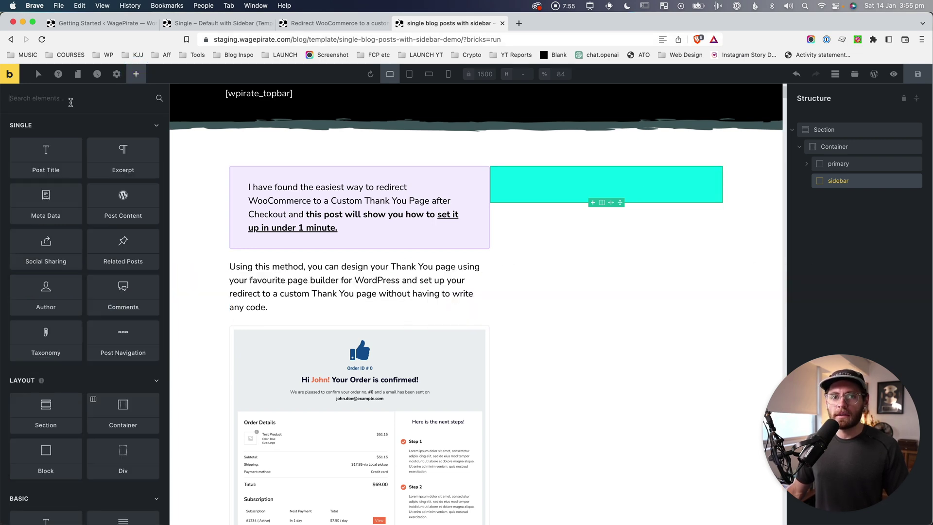
text(imag)
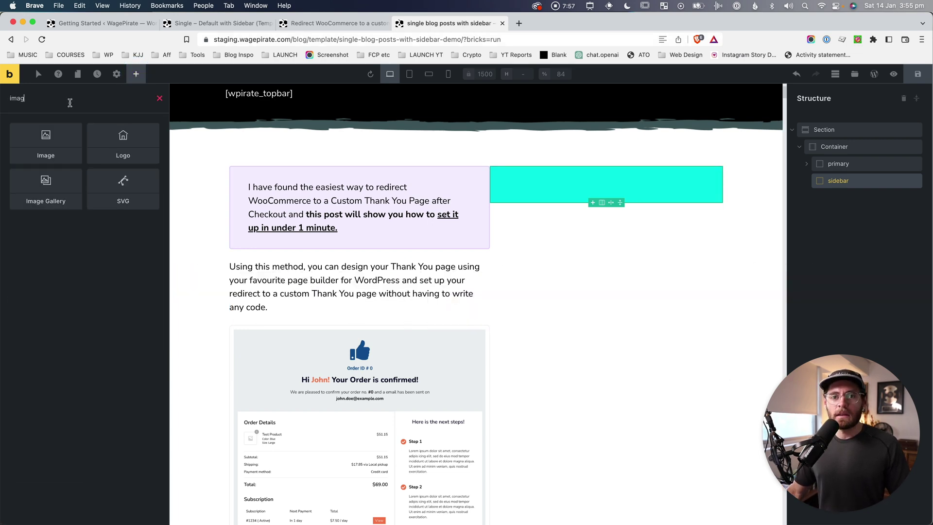
click(47, 141)
click(855, 199)
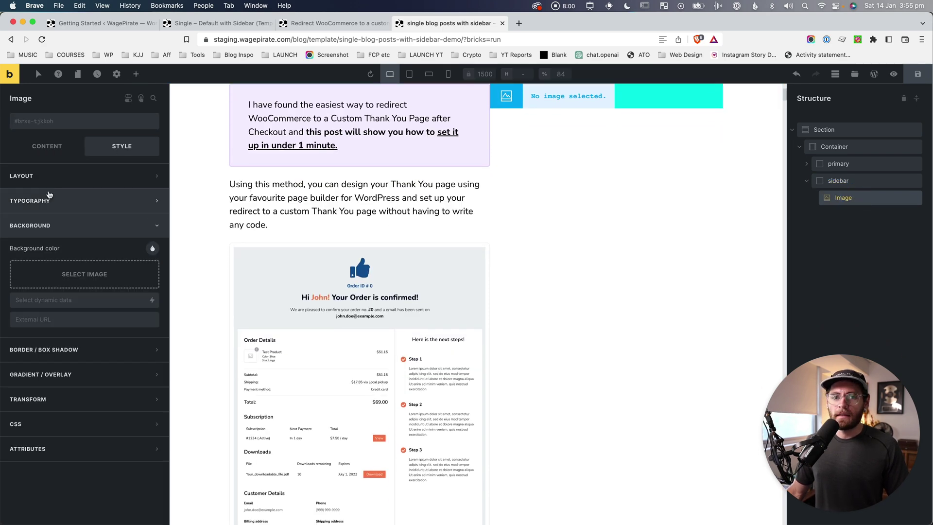
Set the "bricks interactions" thumbnail from the media library as the Image element's background image
click(86, 274)
click(280, 168)
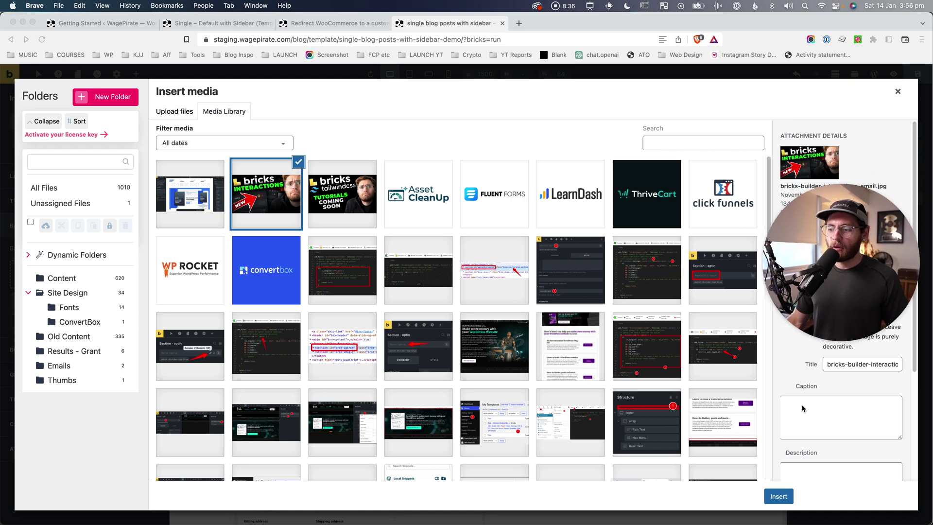
click(786, 499)
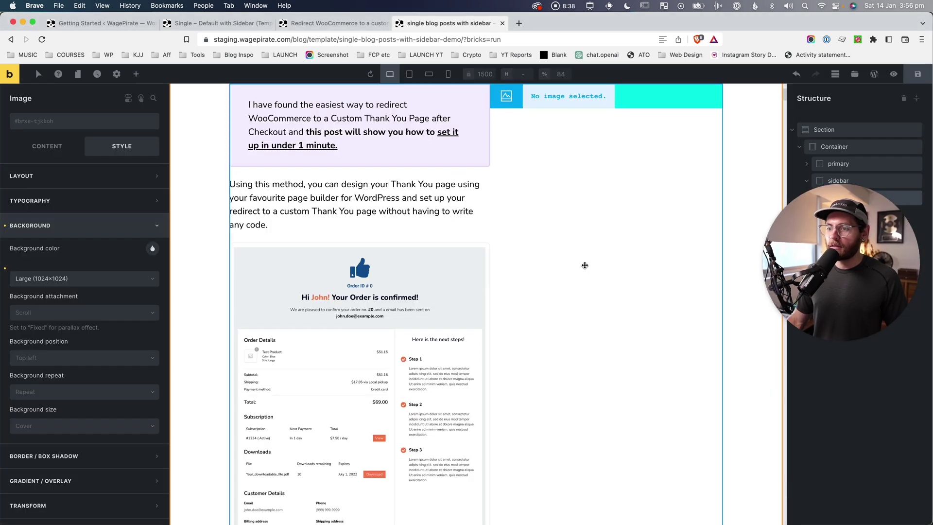
Duplicate the sidebar's Image element and use the 7-figure WordPress Plugins ebook cover from the Site Design folder for the second image
right_click(860, 201)
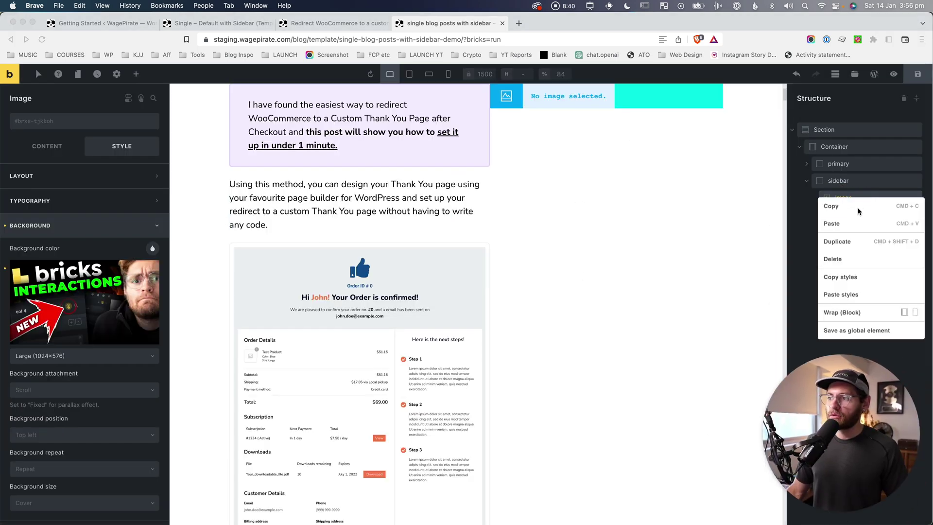
click(859, 242)
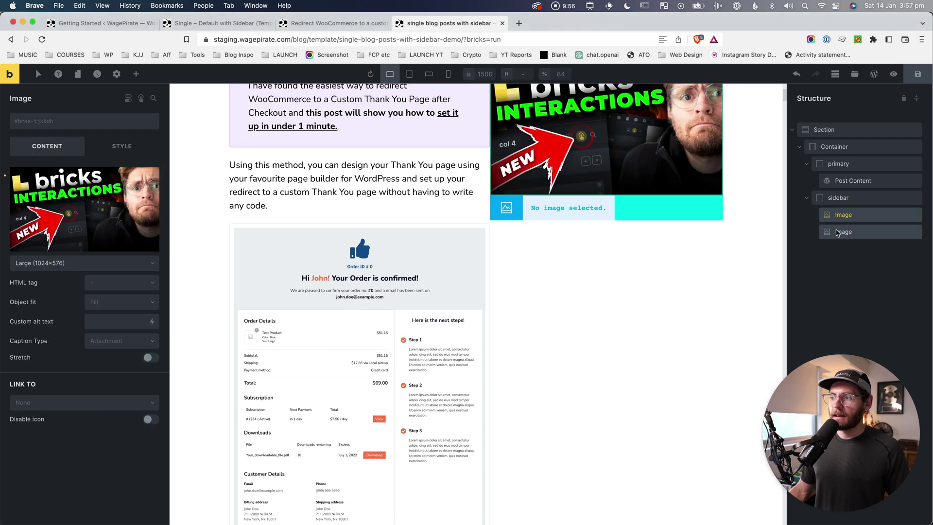
click(53, 190)
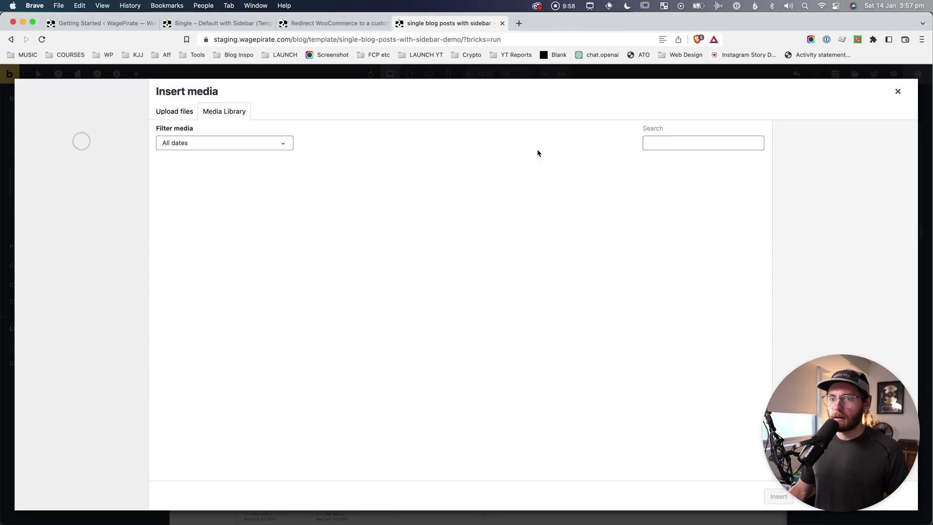
click(186, 409)
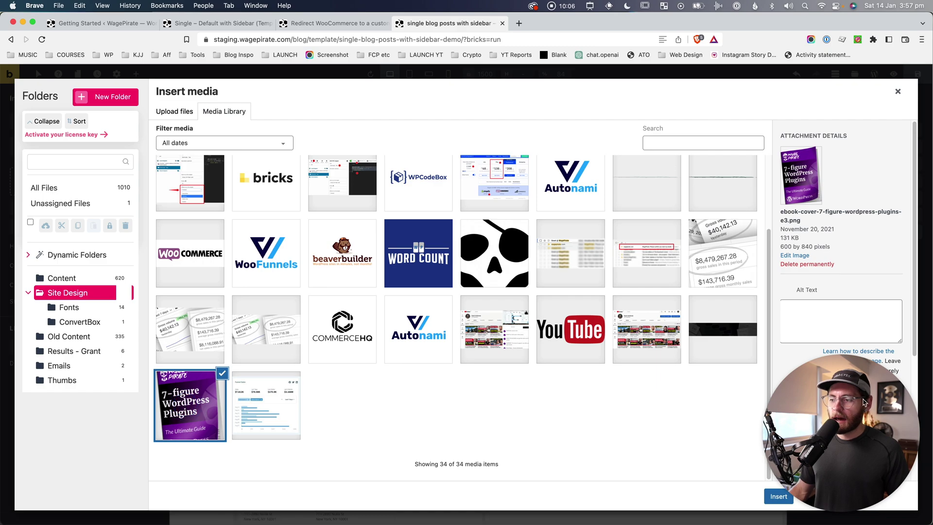
click(779, 497)
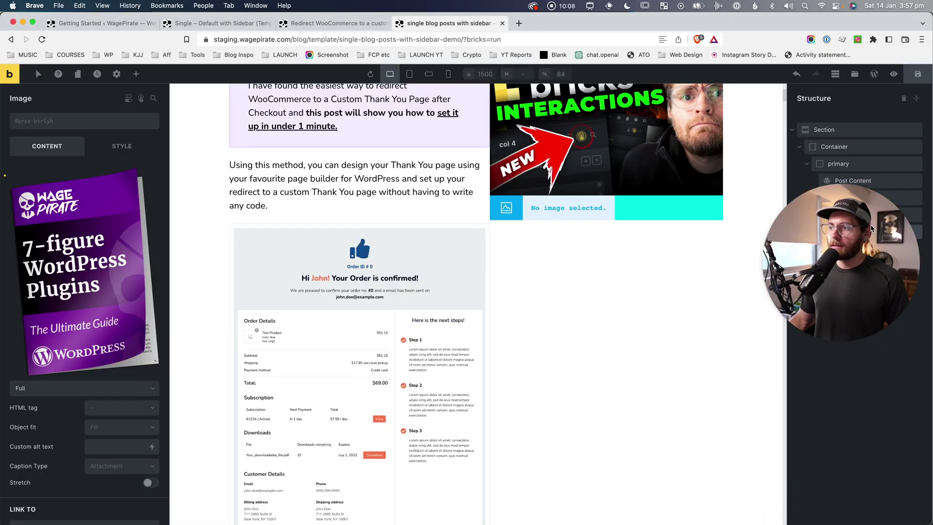
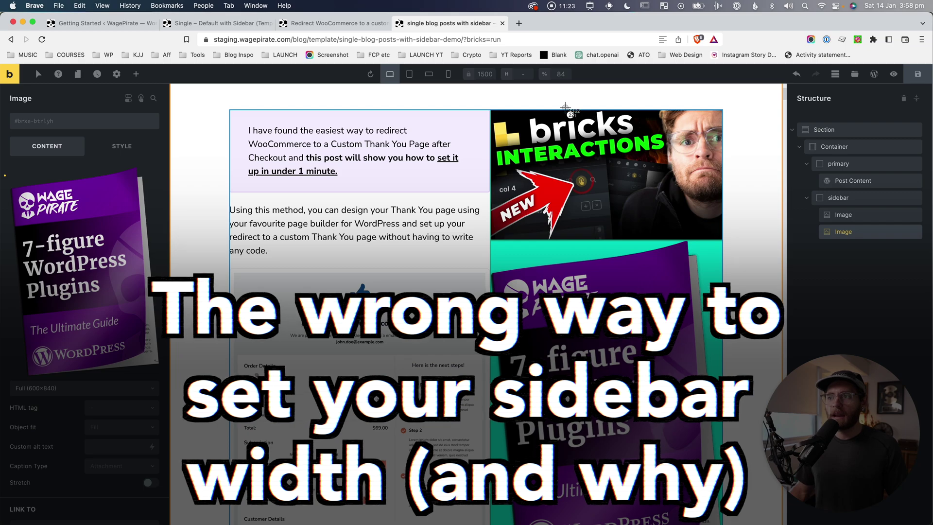
drag(565, 108, 724, 440)
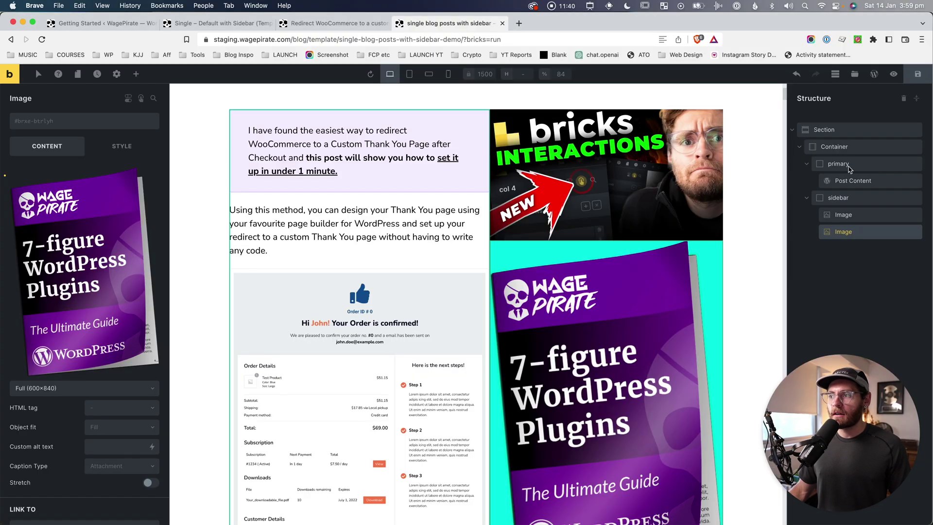
Set the primary block's width to 70%
click(833, 165)
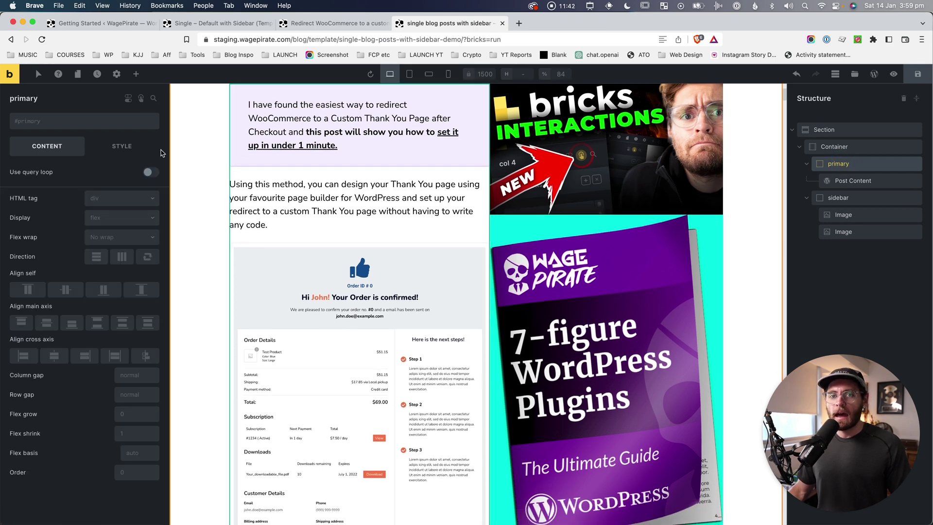
click(129, 151)
click(127, 176)
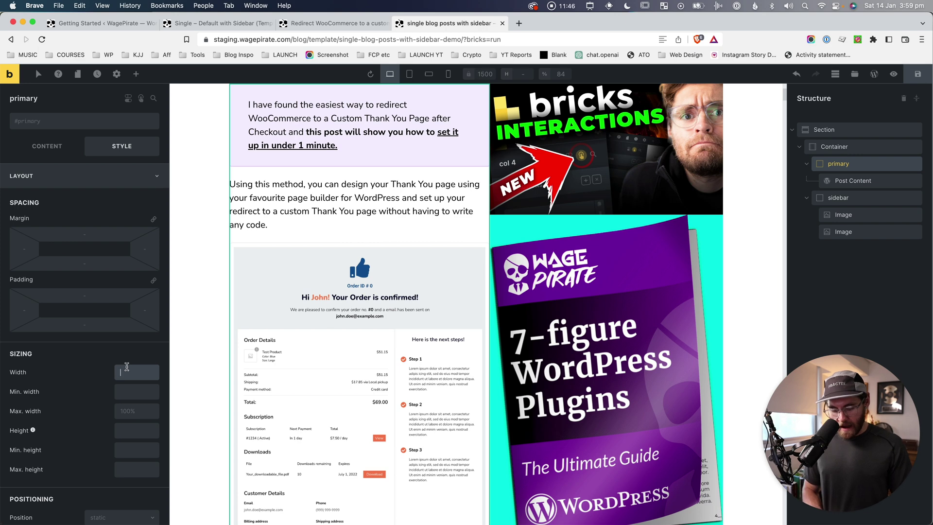
text(70%)
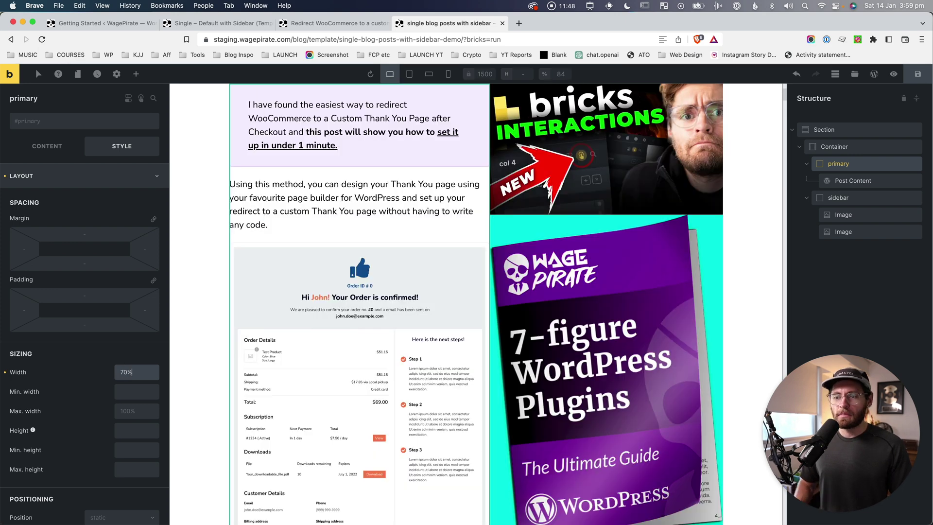
Set the sidebar block's width to 30% and give it a left margin of 2rem
click(838, 198)
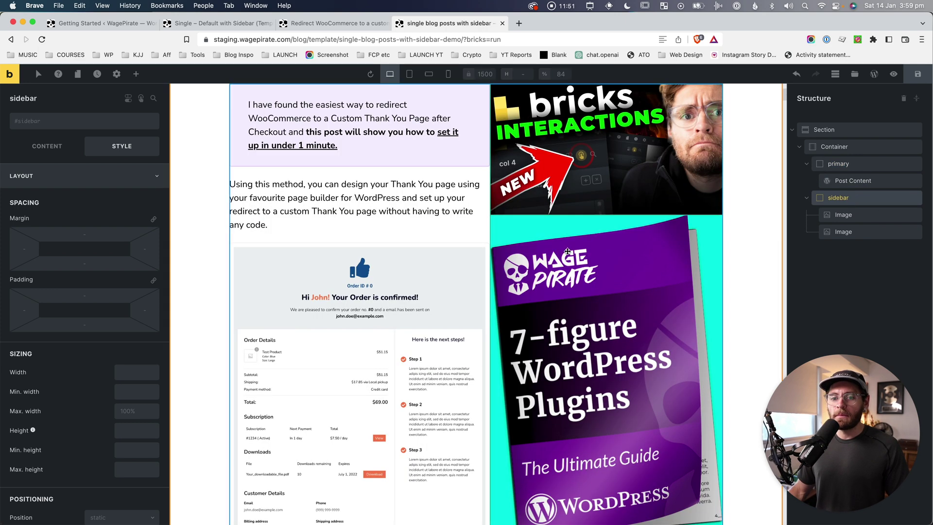
click(123, 370)
text(30%)
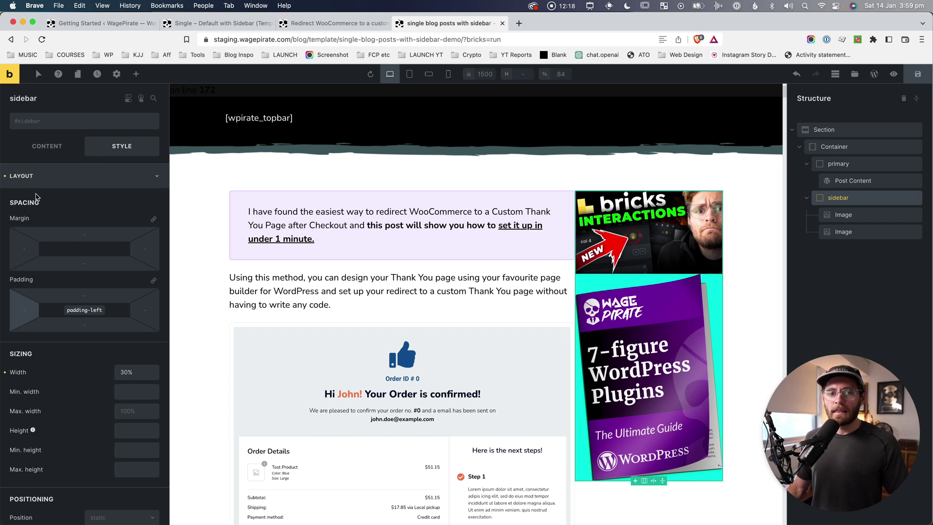
click(22, 247)
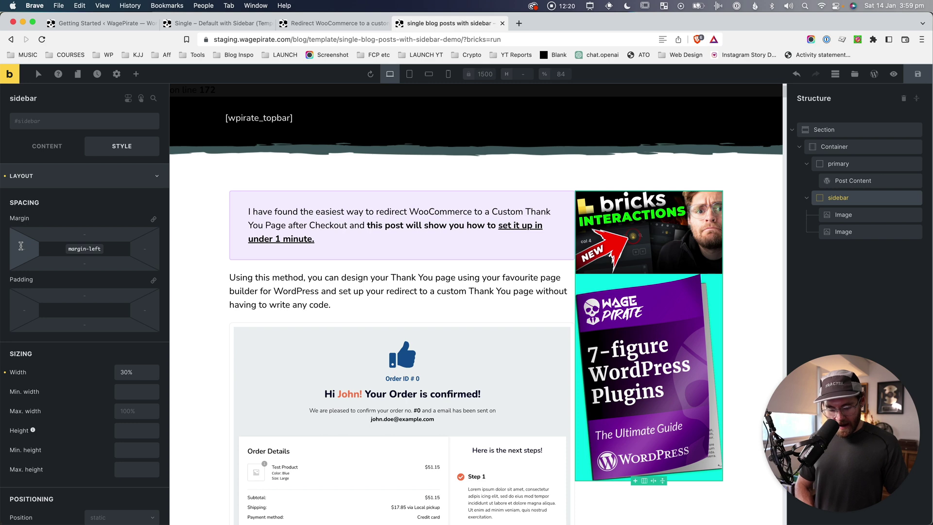
text(2rem)
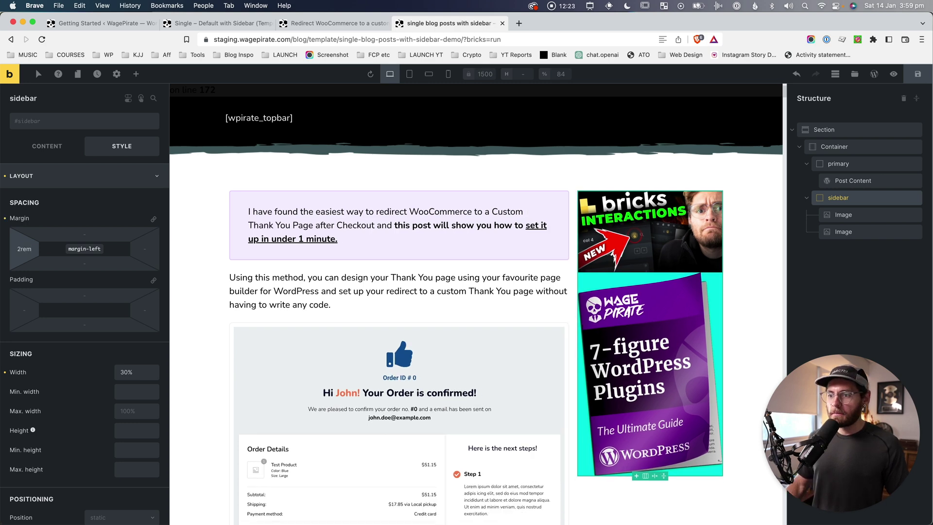
key(super+shift+4)
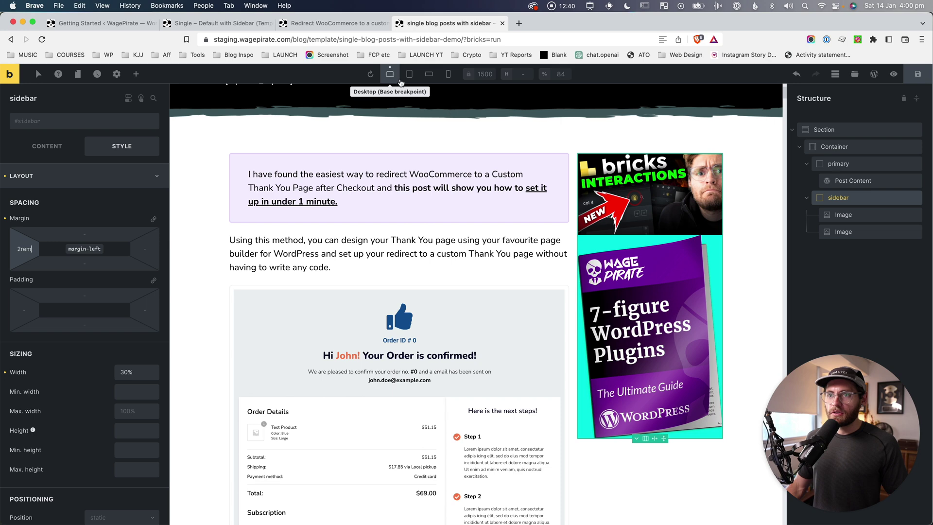
At the 766 px breakpoint, set the widths of both the primary and sidebar blocks to 100%
click(410, 75)
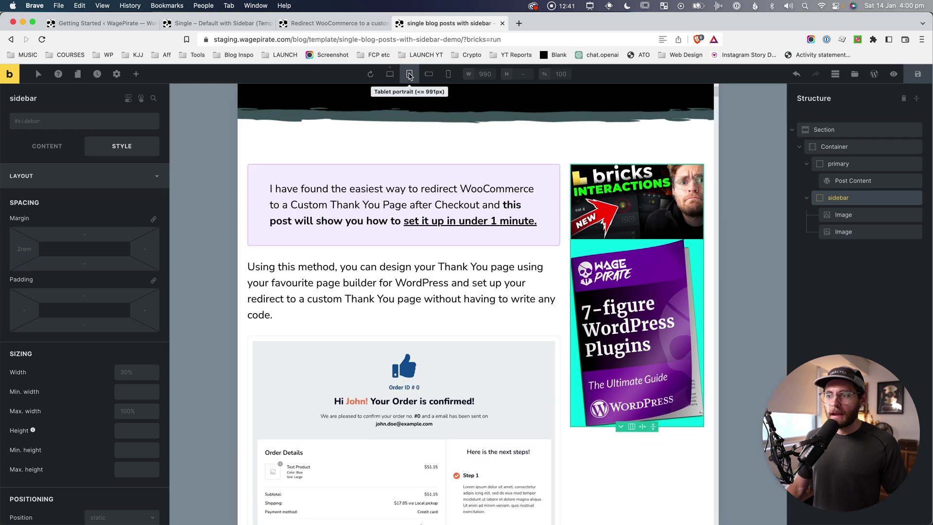
click(429, 75)
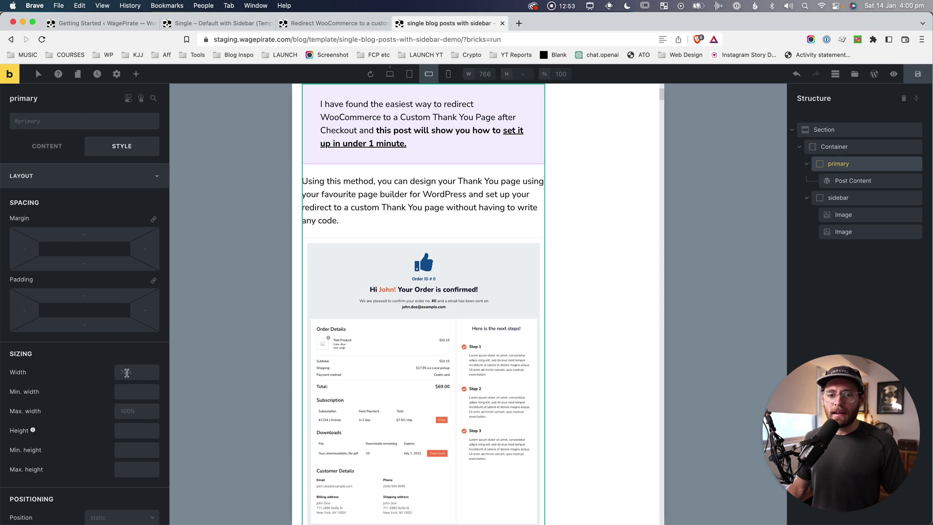
text(100%)
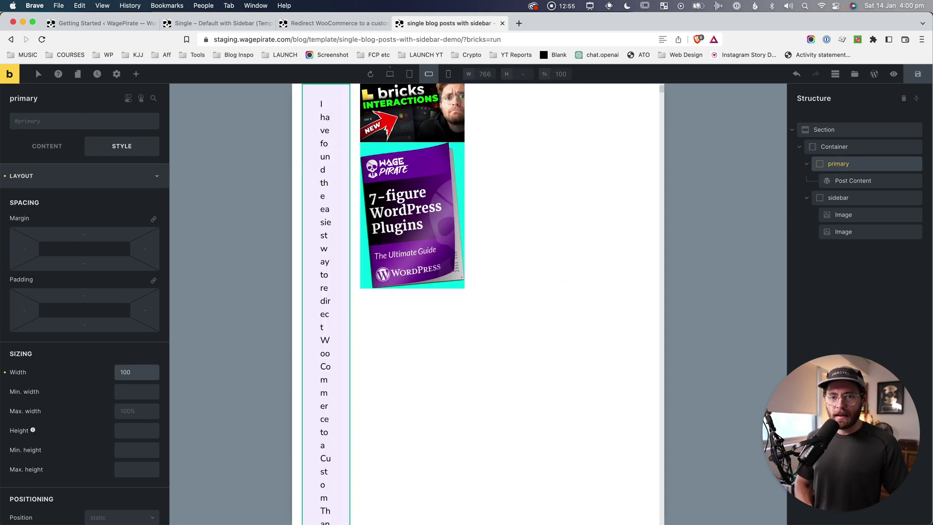
click(839, 198)
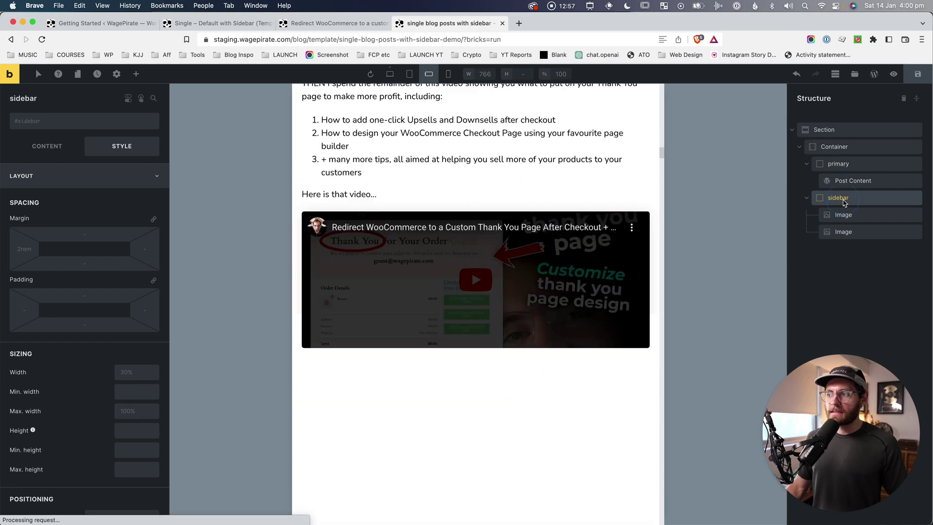
click(123, 370)
text(100%)
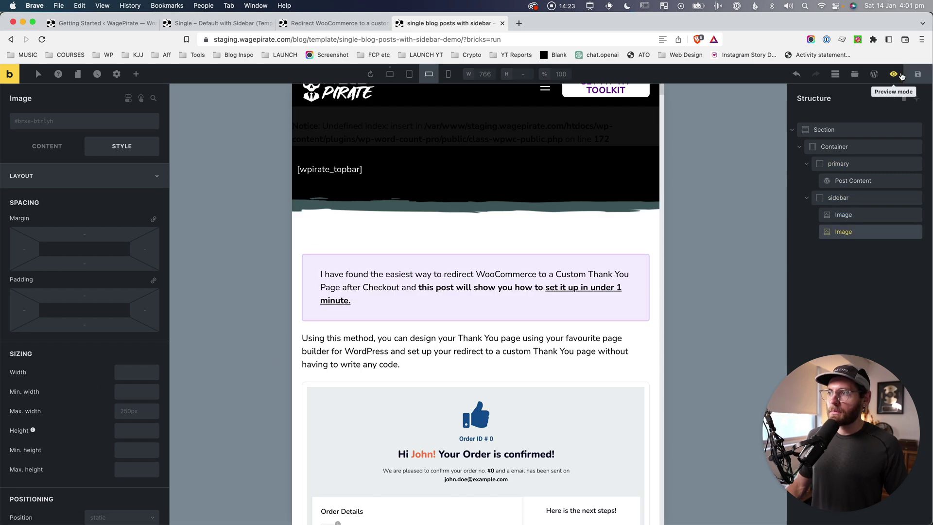
Save the template, view it on the front end and narrow the browser window to check the responsive layout
key(ctrl+s)
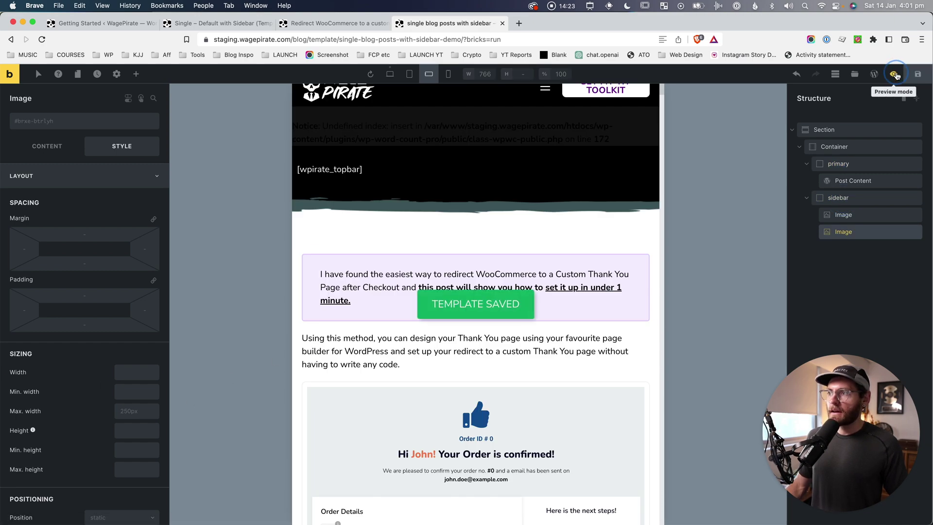
click(894, 74)
click(876, 75)
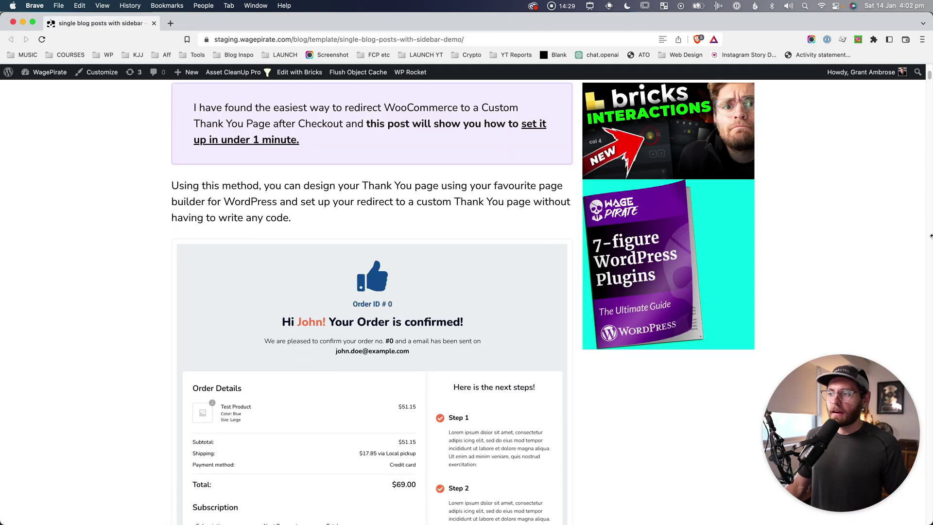
drag(884, 238, 298, 271)
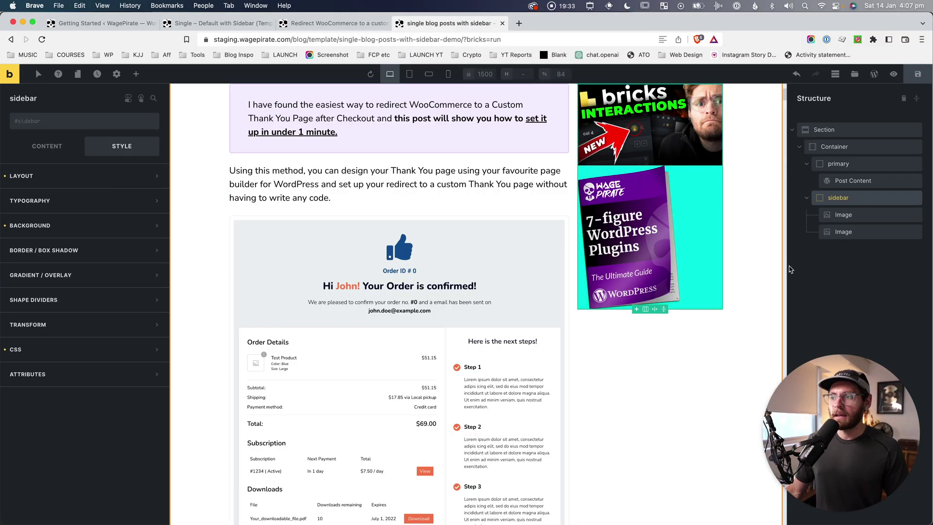
scroll(633, 234, up, 5)
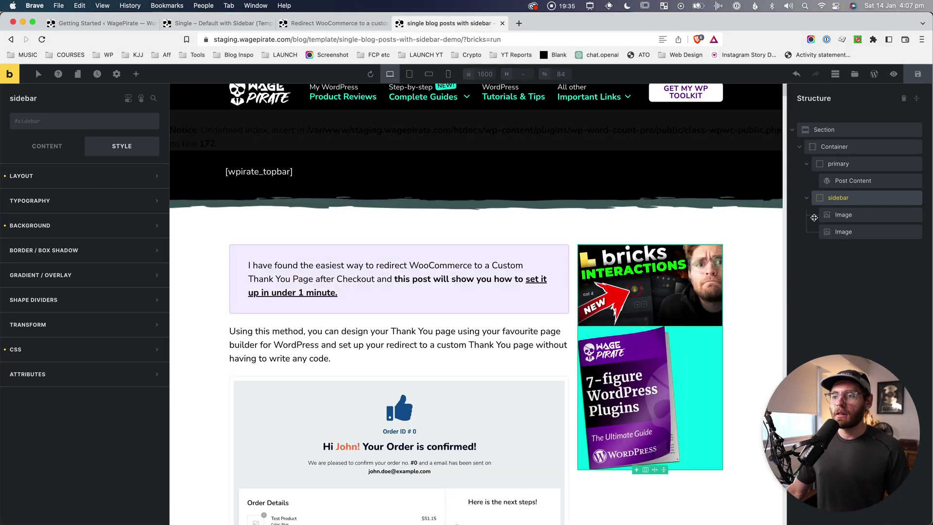
scroll(634, 253, down, 1)
key(super+shift+4)
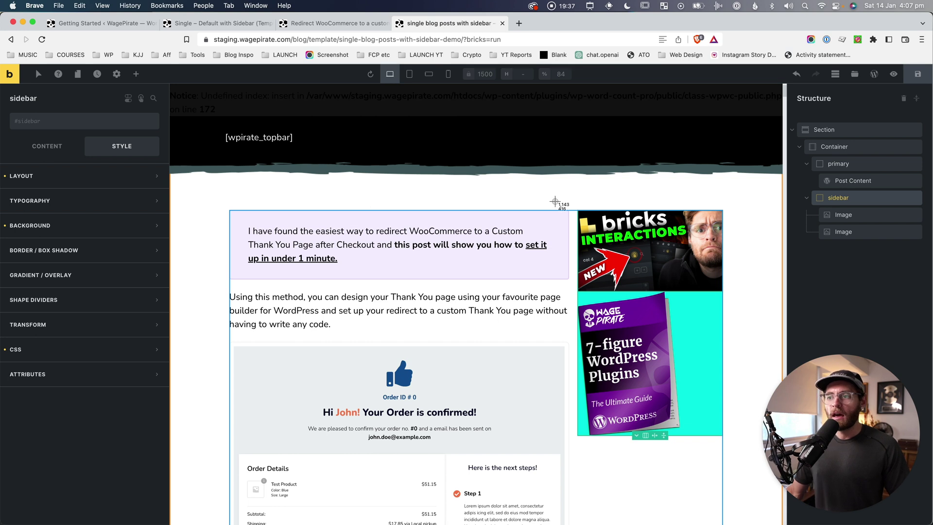
drag(568, 196, 742, 452)
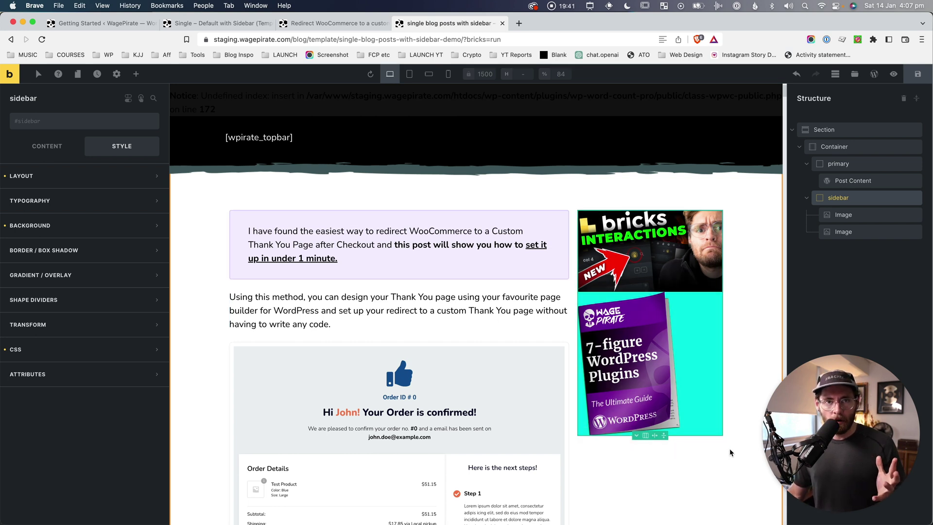
scroll(472, 119, up, 1)
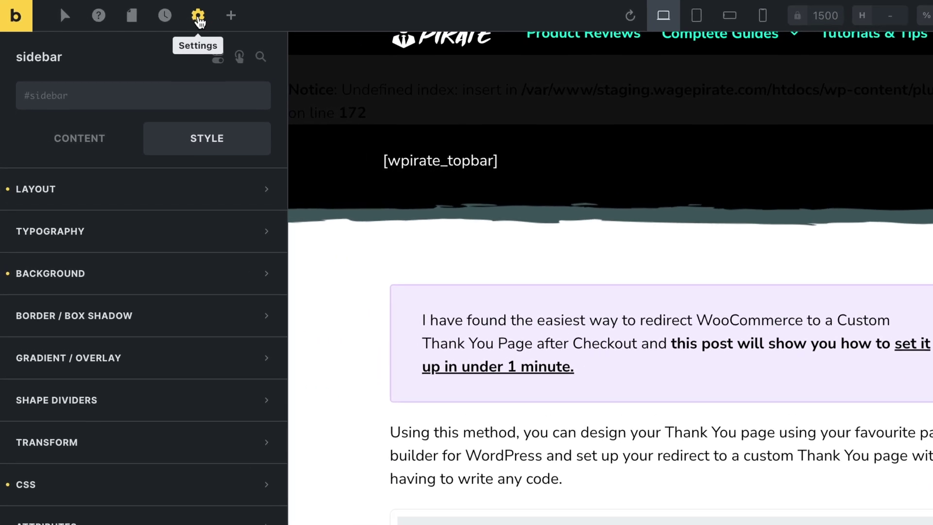
Add a template condition that applies the template to the post type Posts
click(116, 75)
click(89, 185)
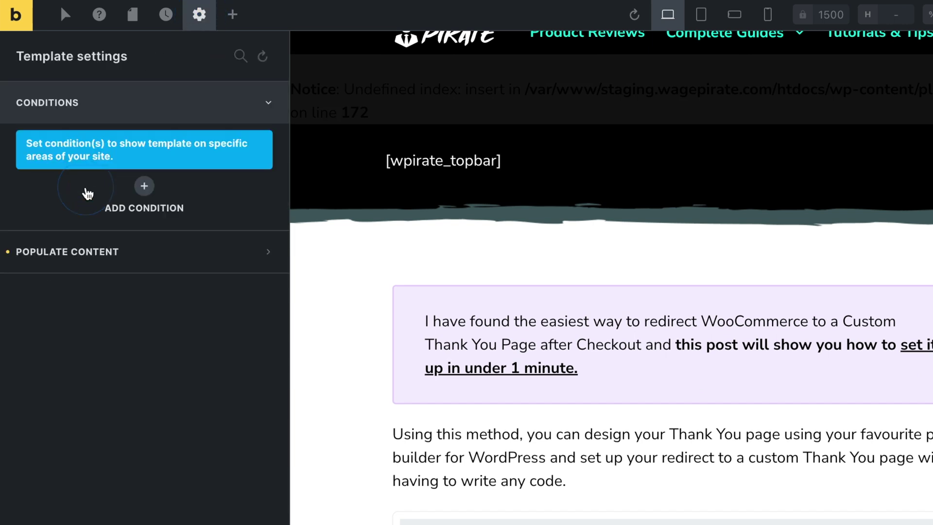
click(143, 186)
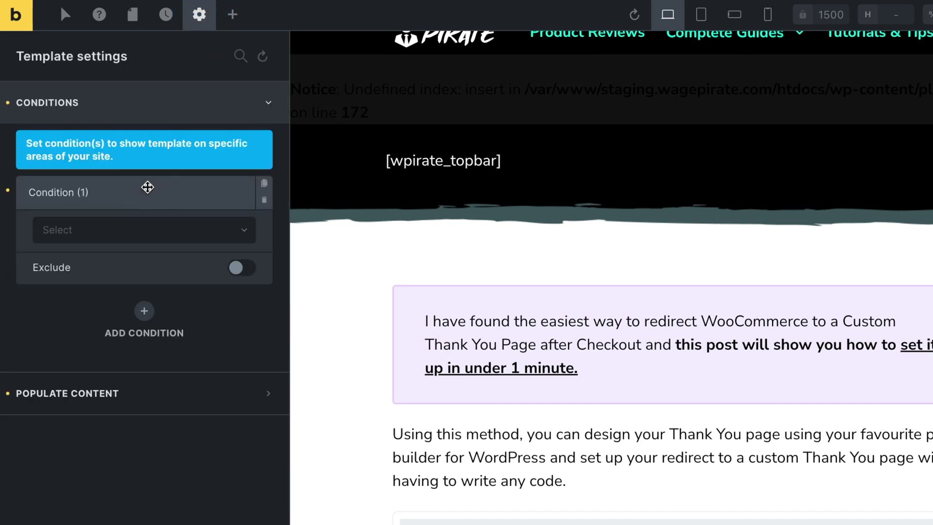
click(122, 234)
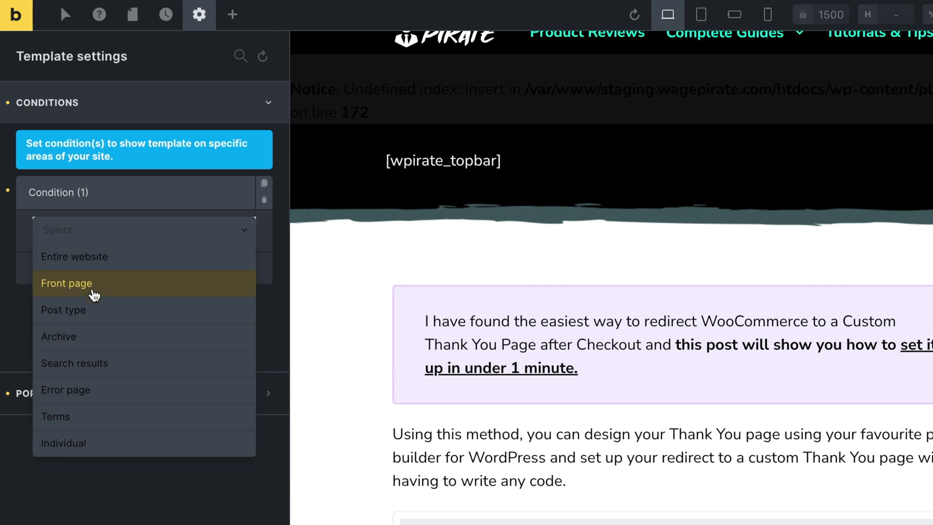
click(65, 319)
click(67, 292)
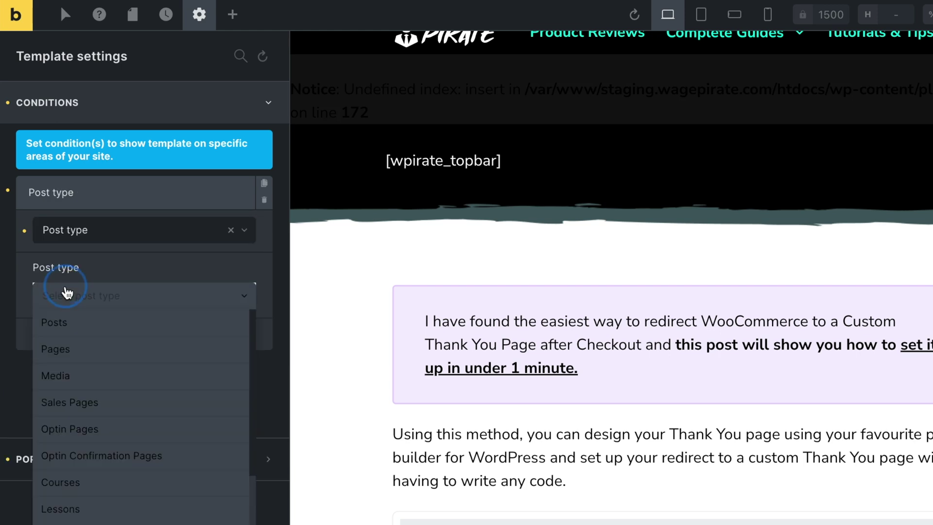
click(65, 324)
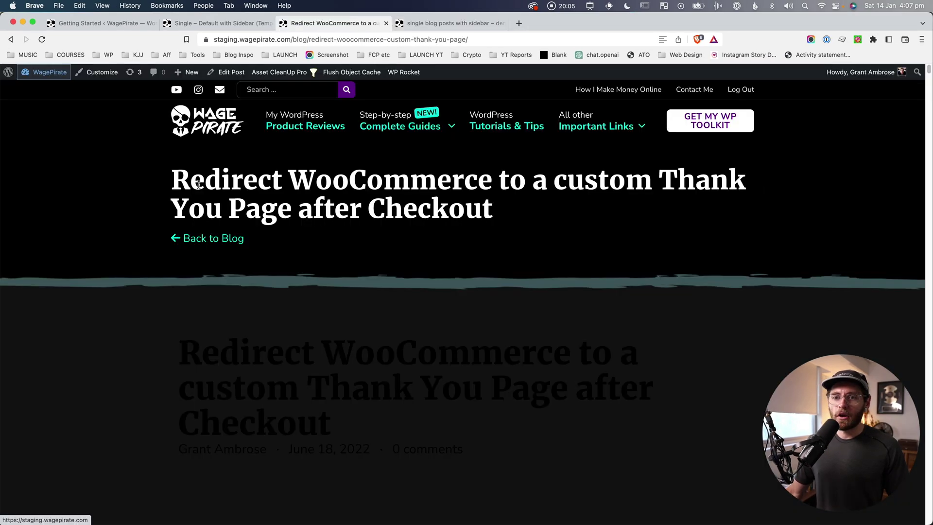
Reload the live WooCommerce Thank You page post and scroll through it to check the template's sidebar layout
drag(189, 180, 457, 210)
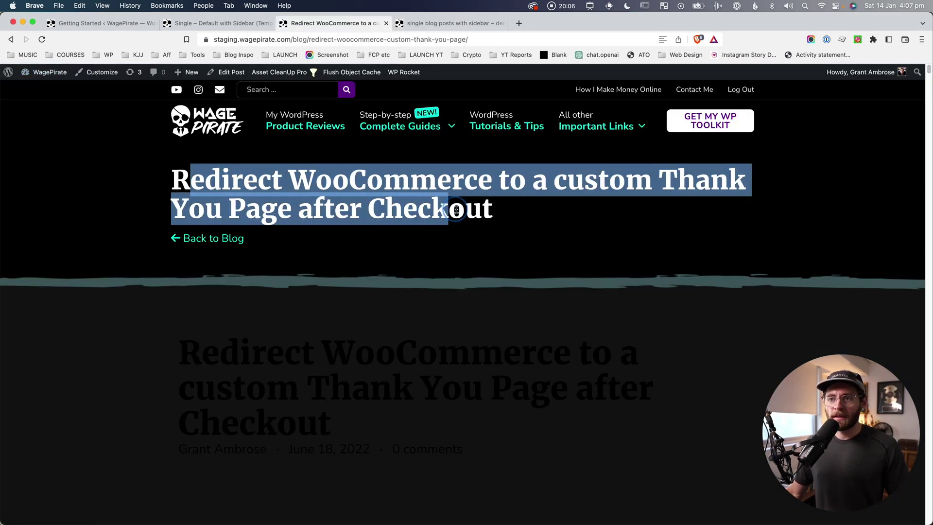
click(468, 214)
key(super+r)
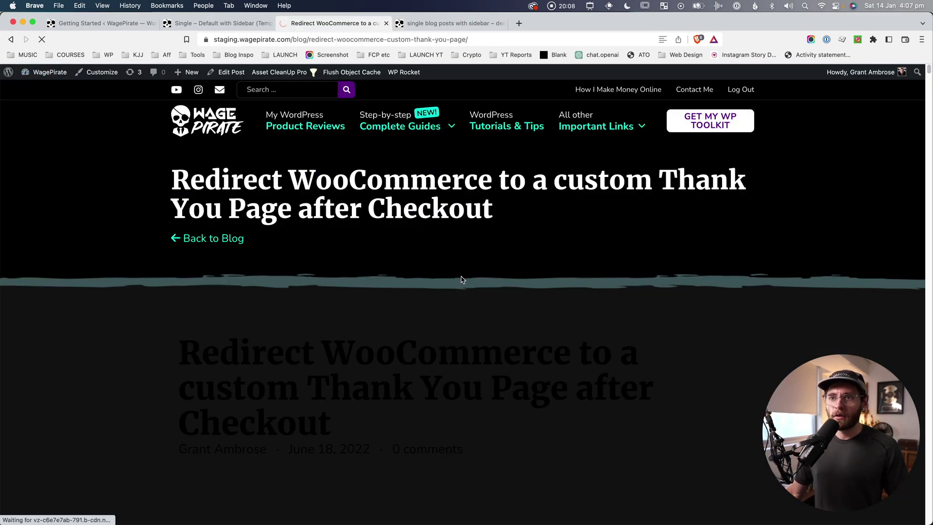
scroll(455, 408, down, 10)
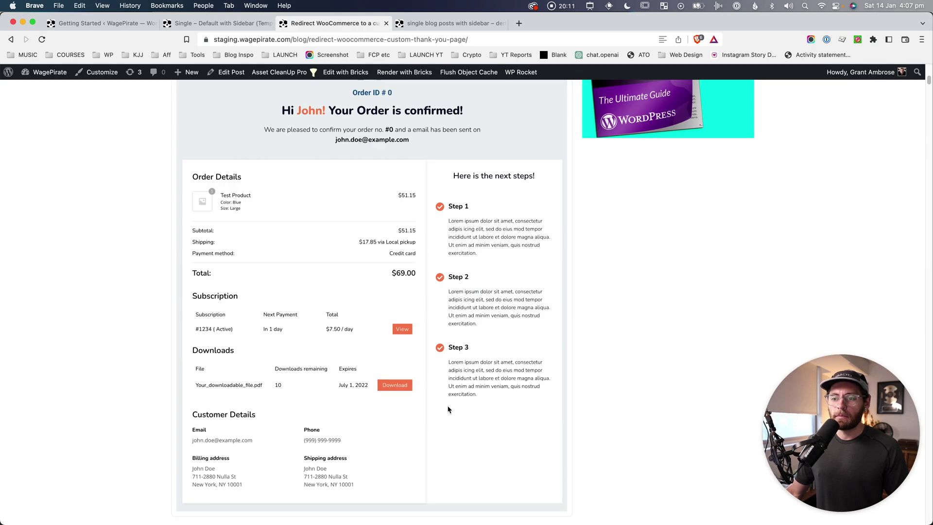
scroll(448, 409, up, 15)
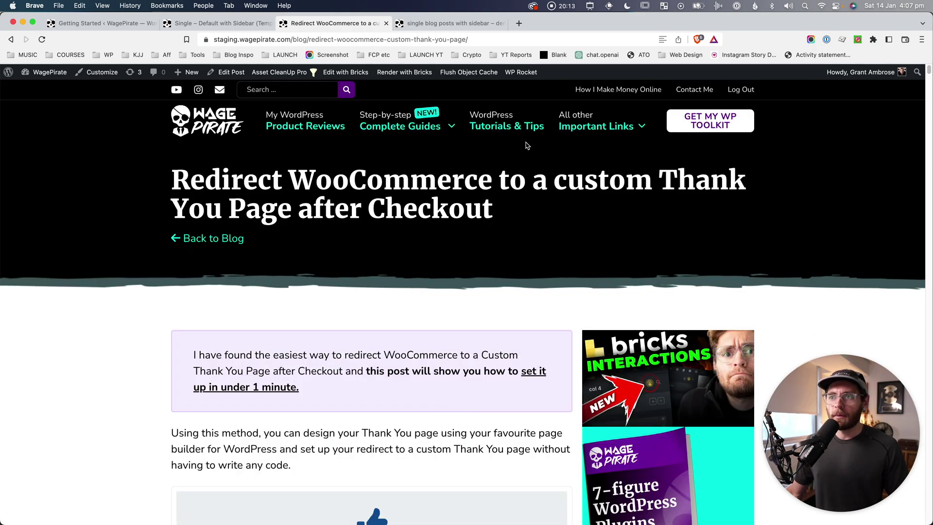
Open Tutorials & Tips in a new tab and look through the blog list for another post to check the template on
super+click(525, 119)
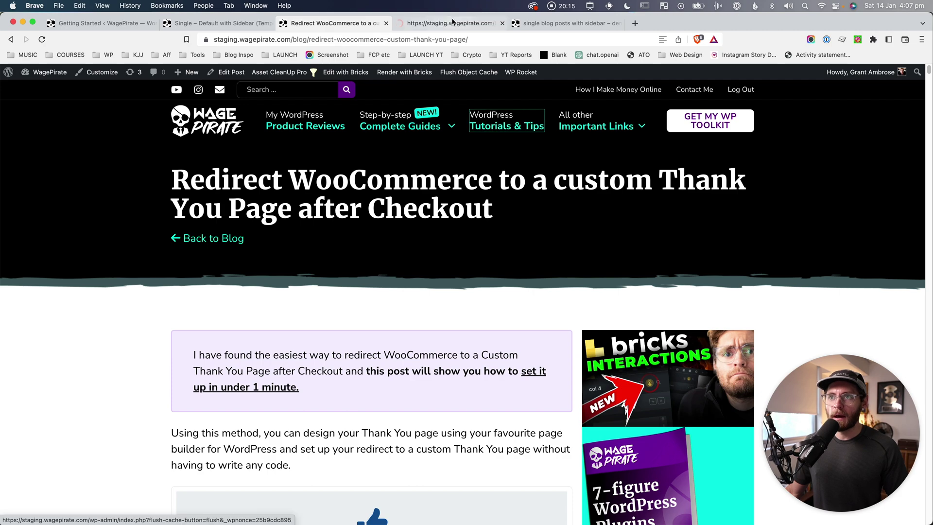
click(447, 23)
scroll(443, 302, down, 10)
scroll(442, 302, down, 2)
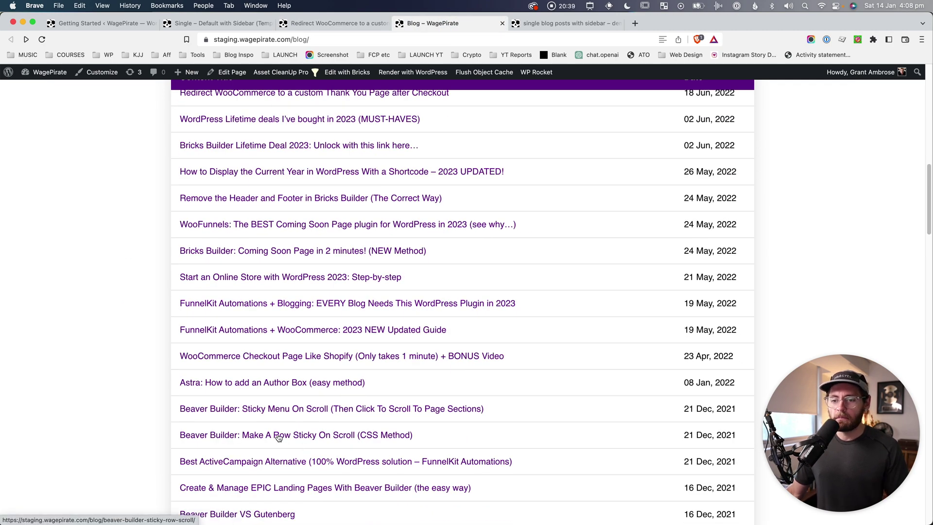
scroll(562, 291, down, 5)
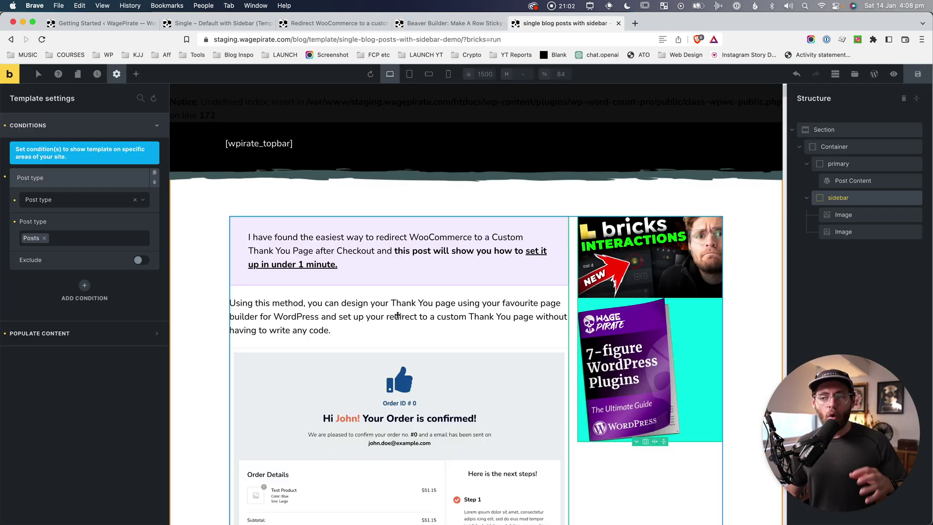
Add a render condition to the sidebar block that is based on the Post ID
click(858, 202)
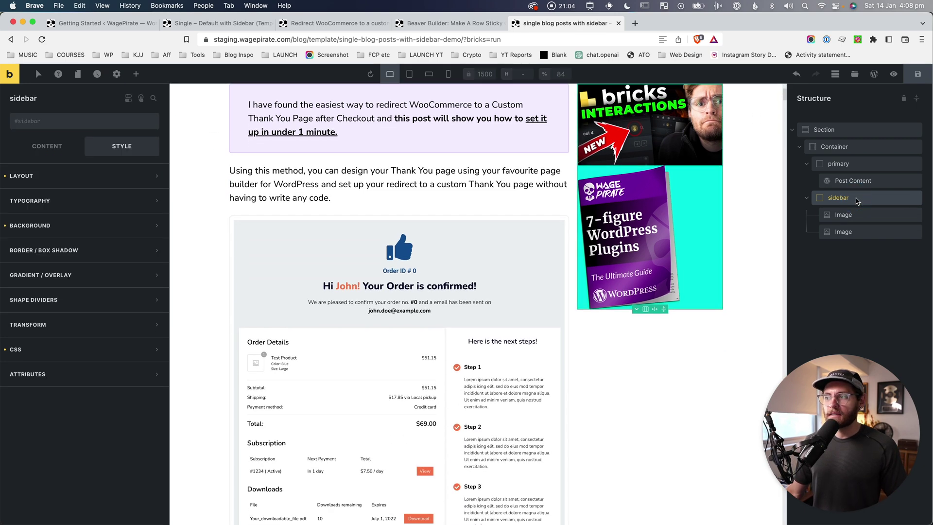
click(128, 99)
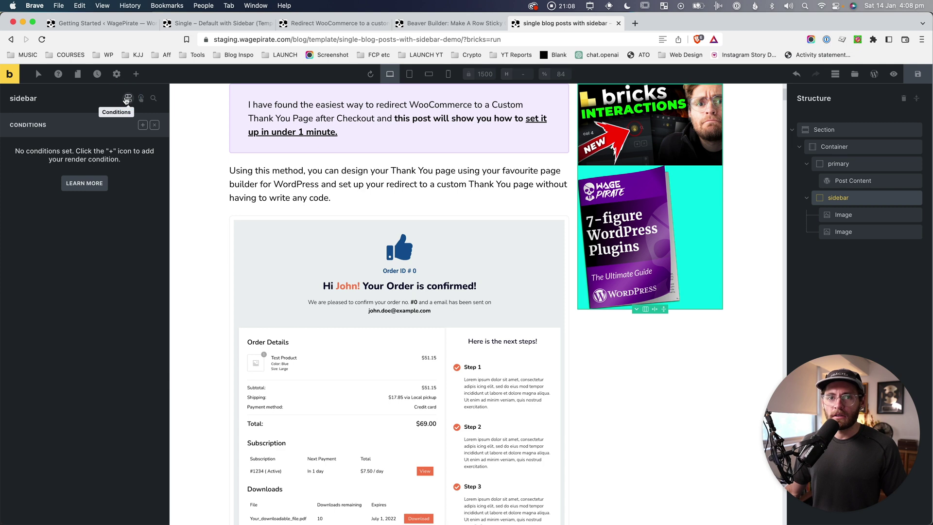
click(142, 126)
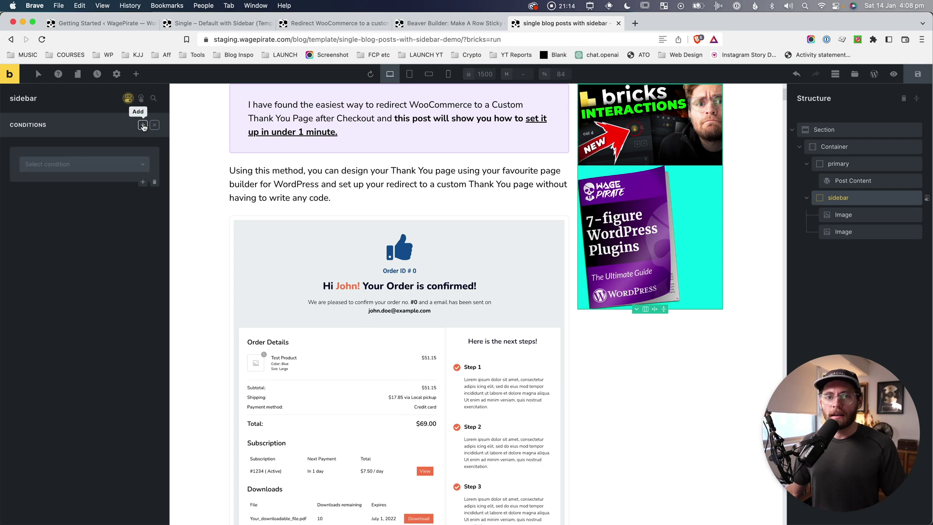
click(66, 164)
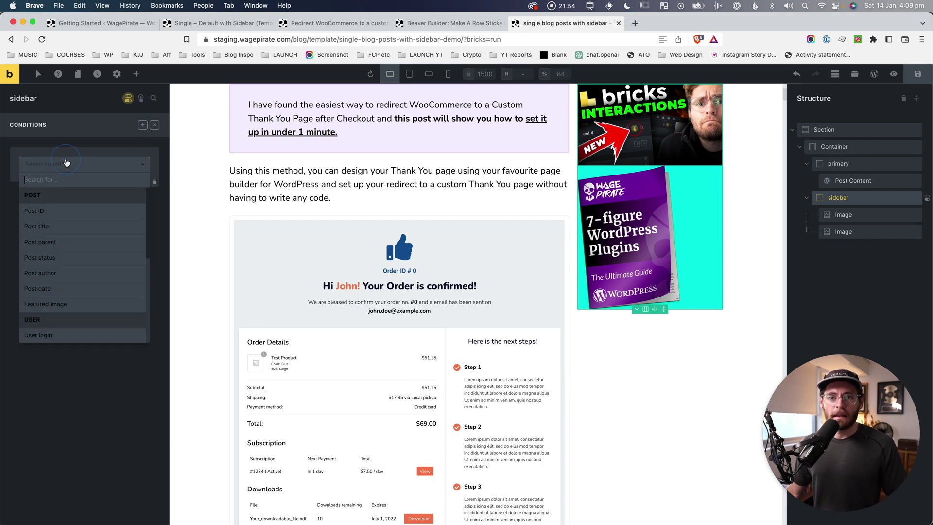
click(36, 209)
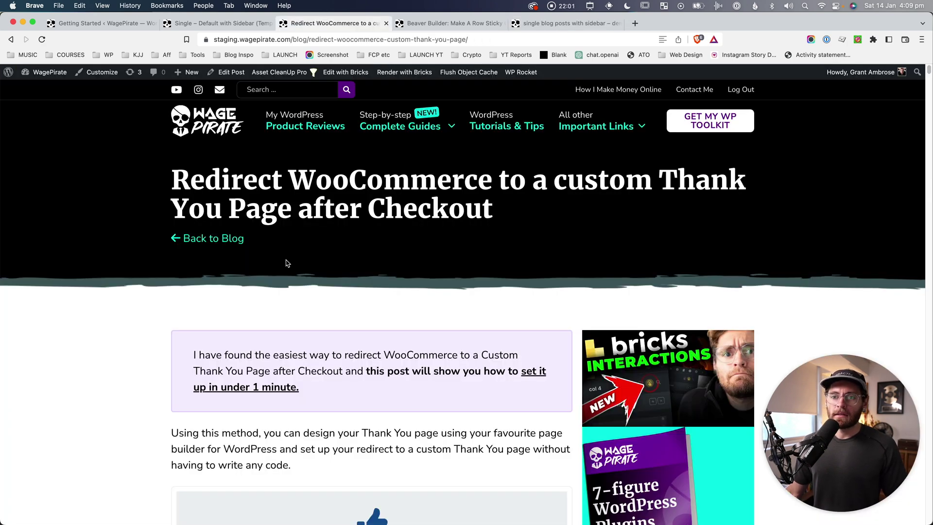
Open the WooCommerce Thank You page post for editing in a new tab and copy its post ID from the address
scroll(286, 263, down, 3)
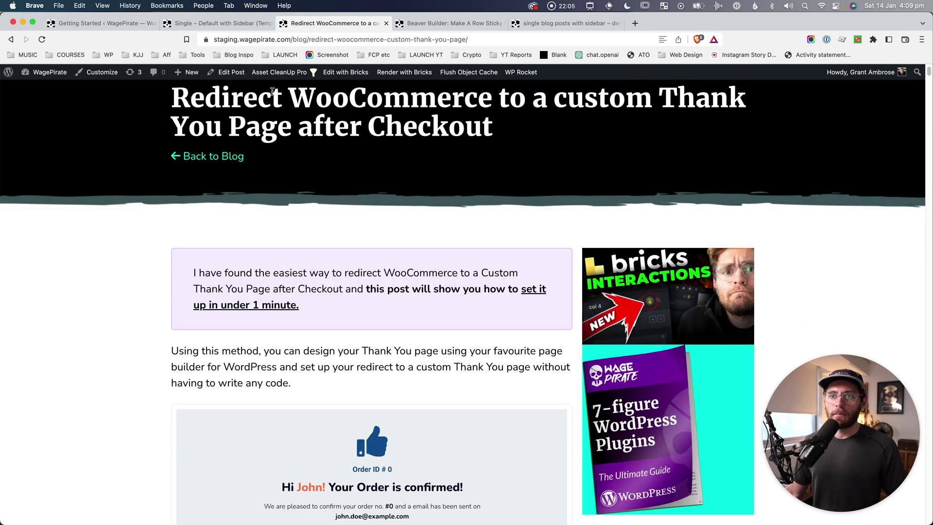
super+click(230, 76)
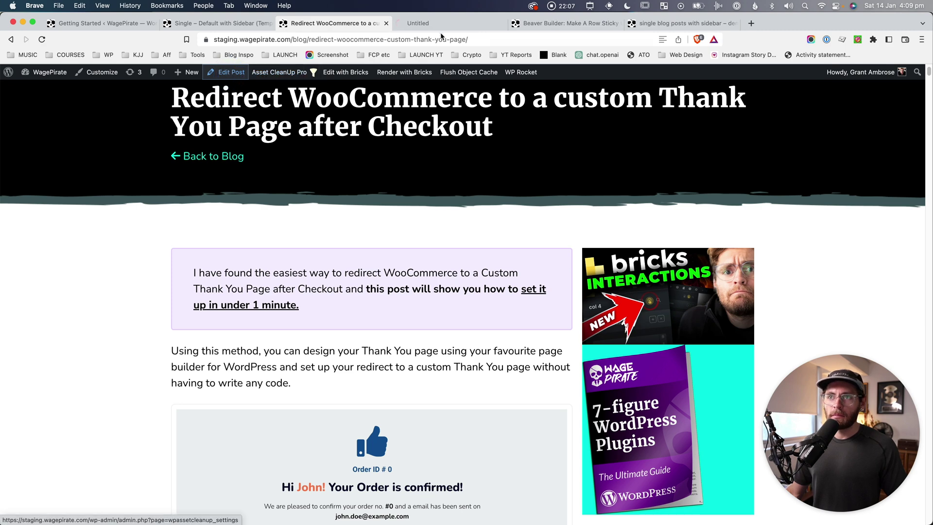
click(399, 25)
double_click(402, 40)
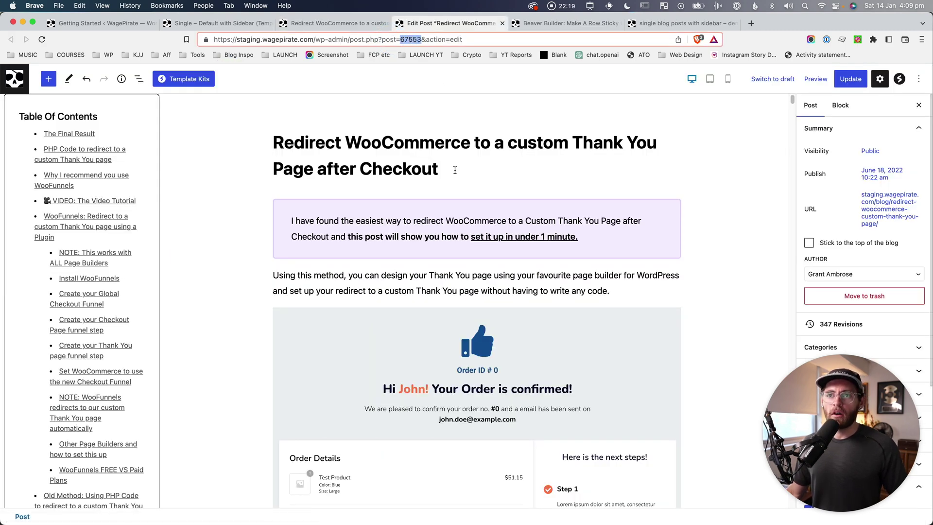
Set the sidebar's Post ID condition to != 67553
click(218, 23)
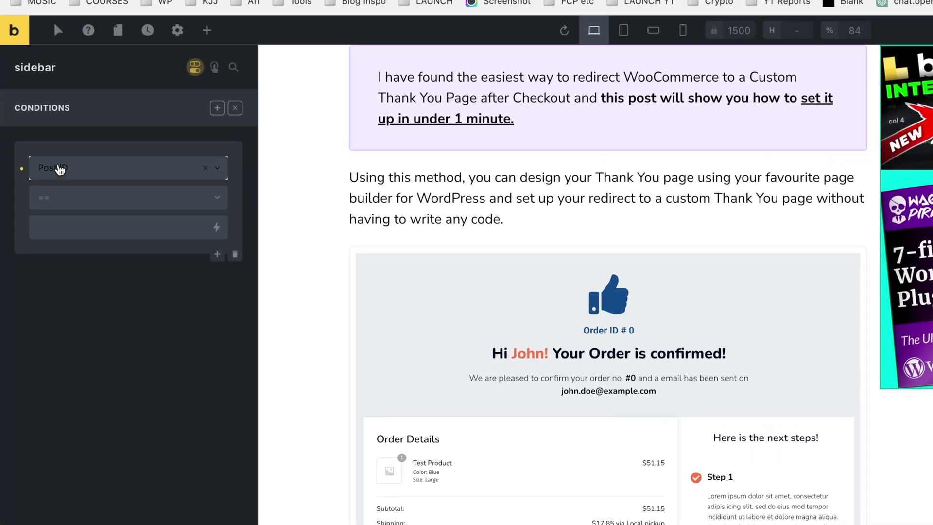
click(85, 206)
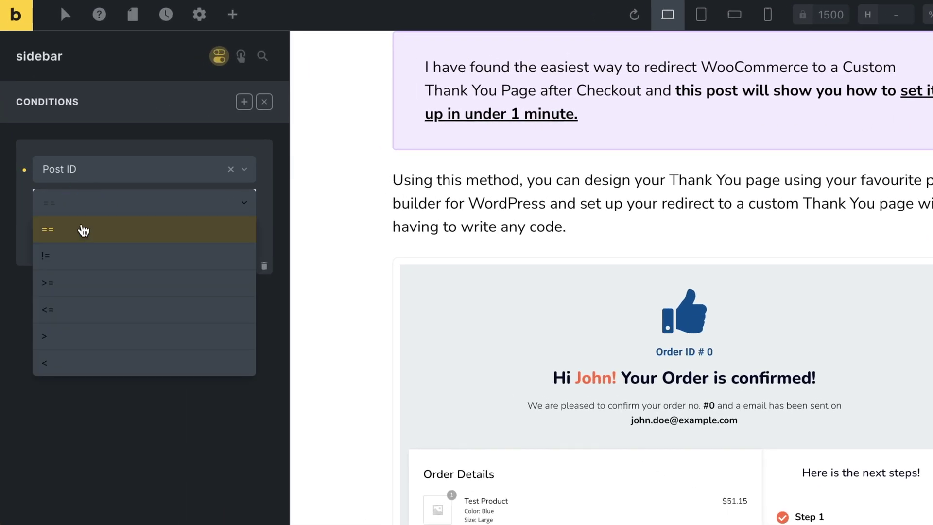
click(65, 265)
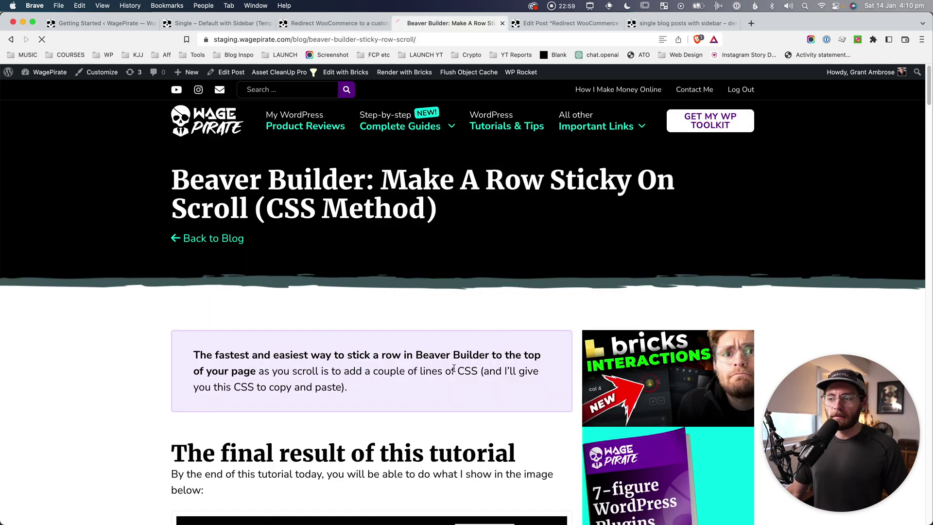
Compare the live Beaver Builder sticky row post with the WooCommerce Thank You page post to check where the sidebar renders
scroll(602, 360, down, 3)
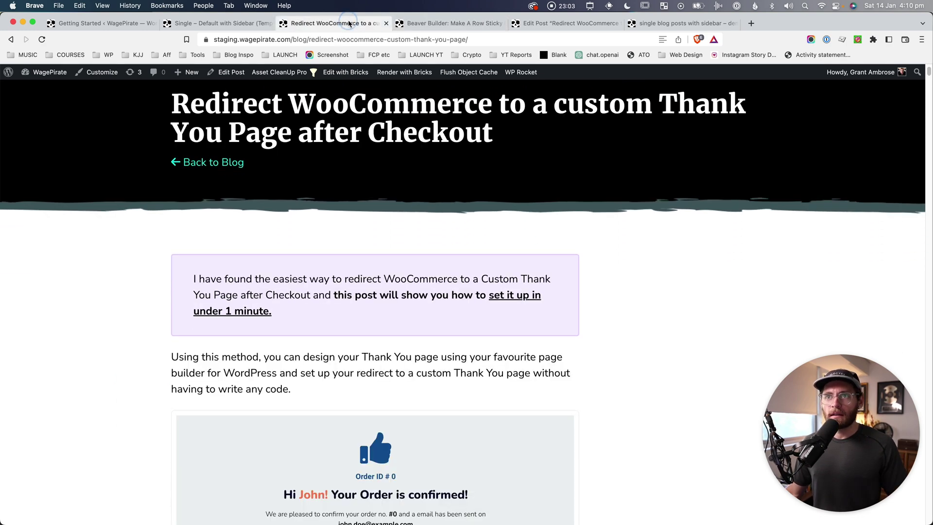
scroll(558, 331, down, 1)
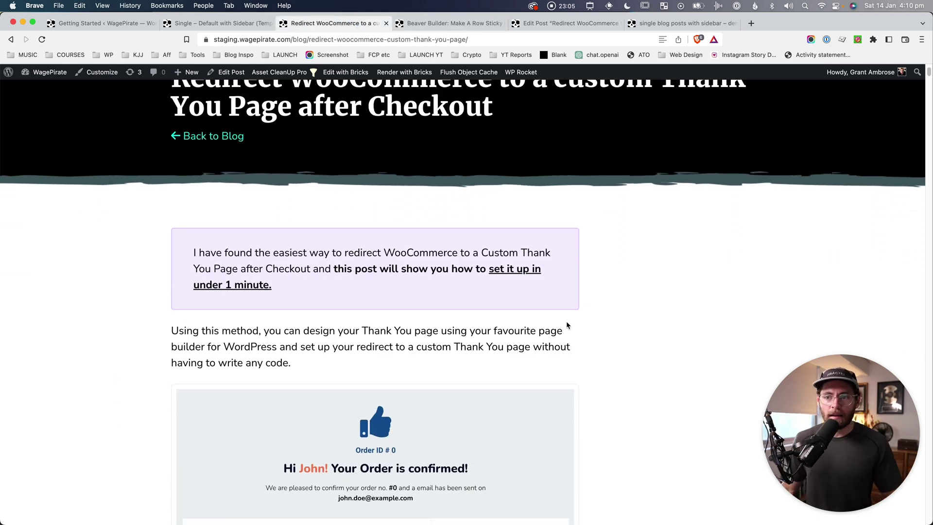
scroll(463, 297, down, 1)
Inspect the Thank You page post's primary block and its parent container to examine their layout and width rules
right_click(354, 209)
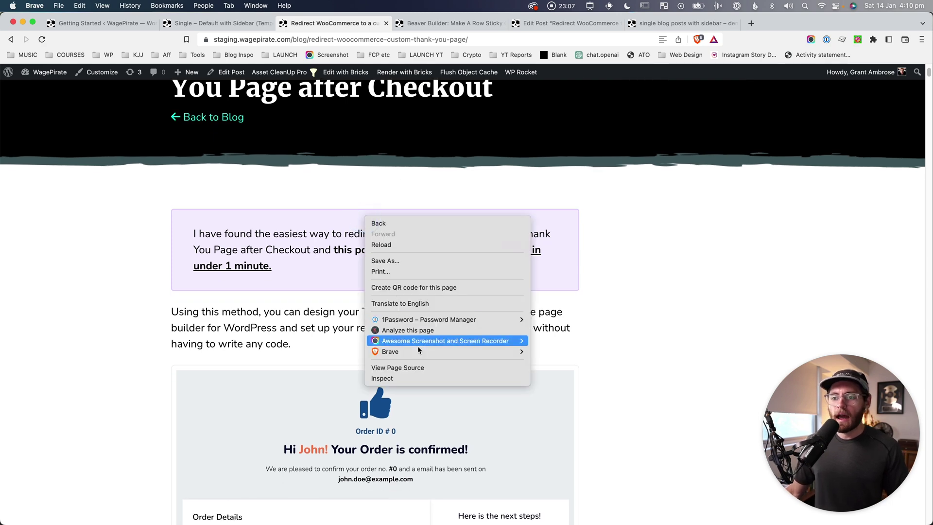
click(418, 378)
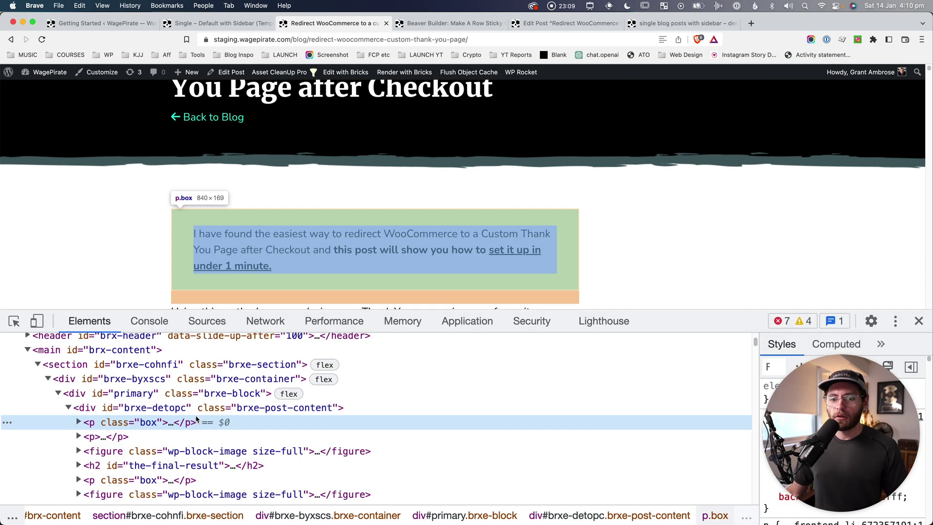
click(83, 394)
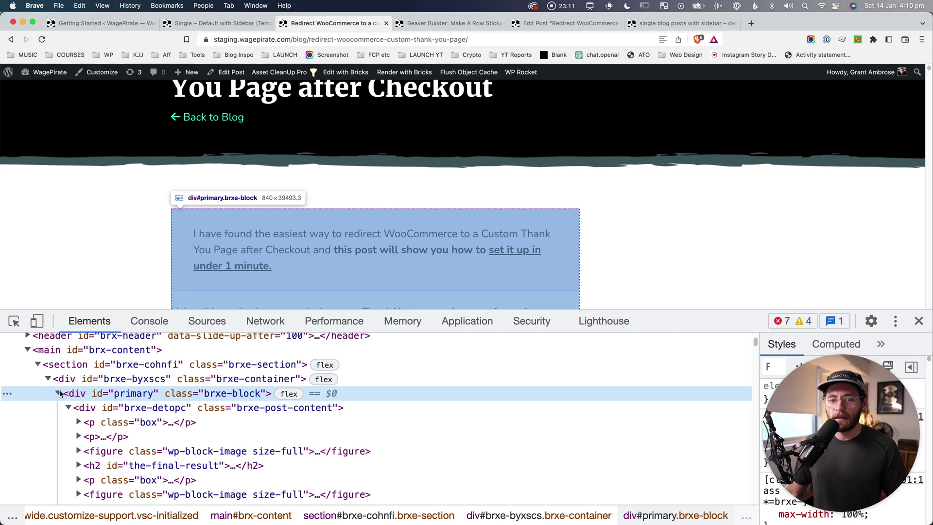
click(59, 394)
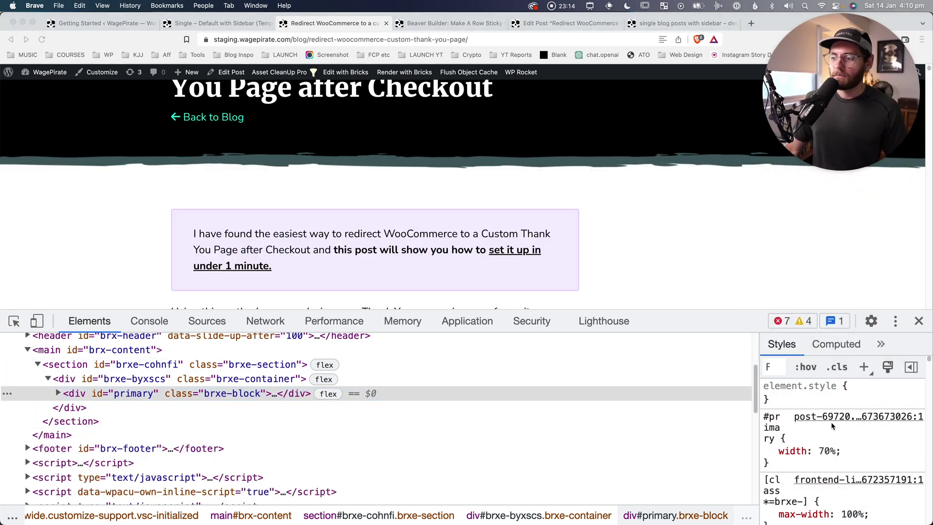
scroll(869, 448, down, 1)
click(875, 436)
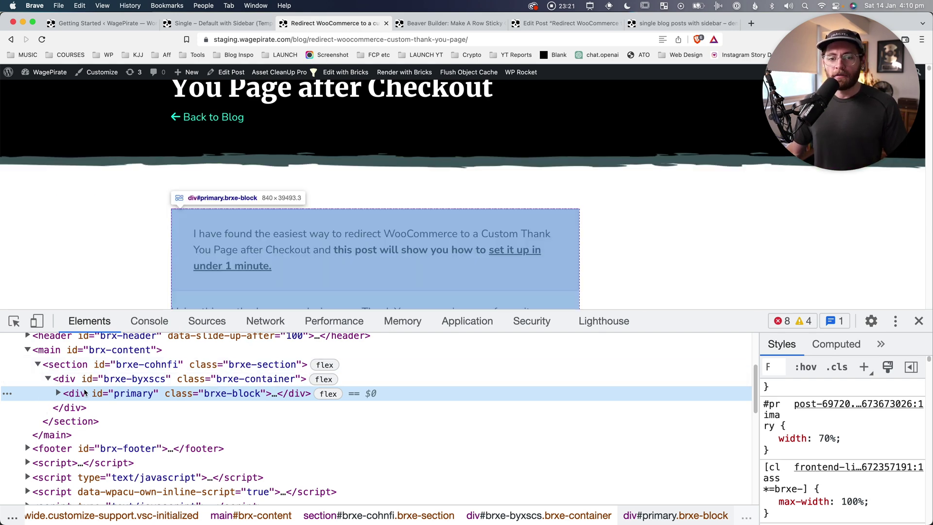
click(84, 379)
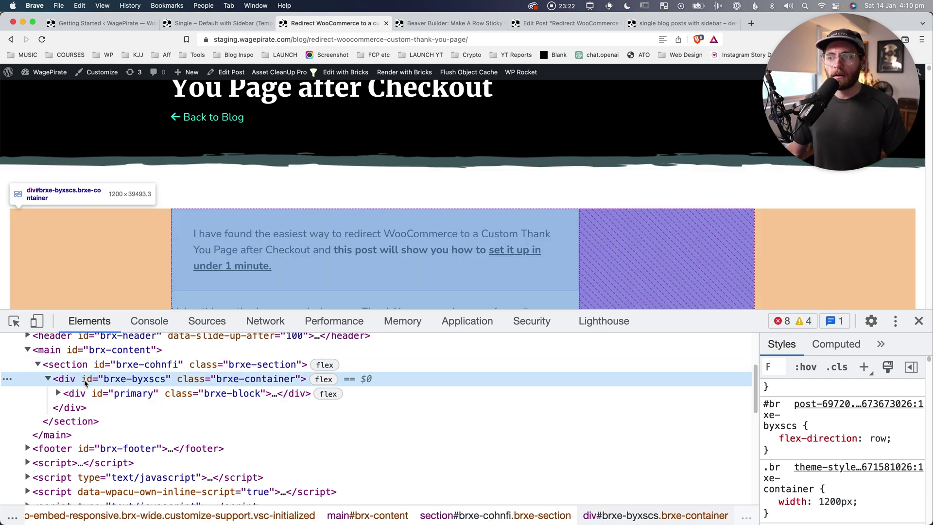
Outline the missing sidebar's area, the primary column and the full container width on the page with the screenshot selection
key(super+shift+4)
drag(580, 202, 783, 288)
drag(168, 194, 594, 310)
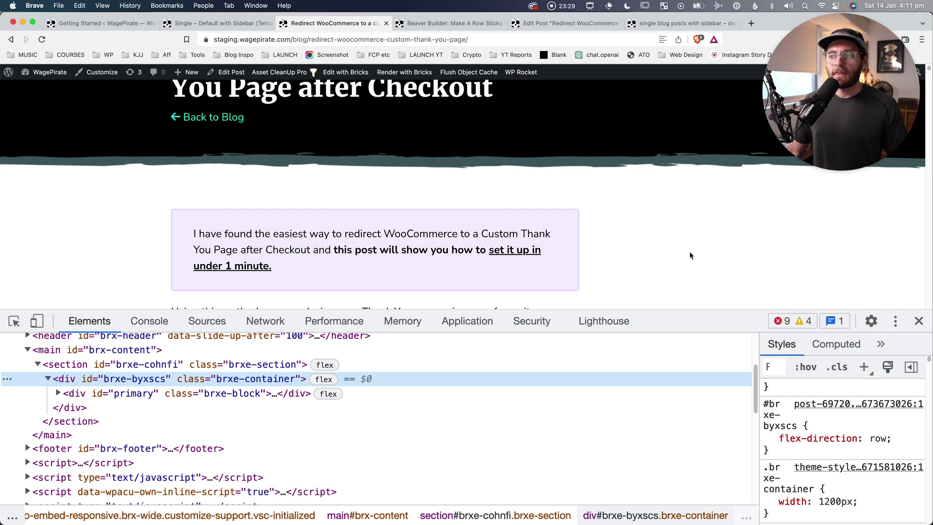
drag(171, 204, 763, 308)
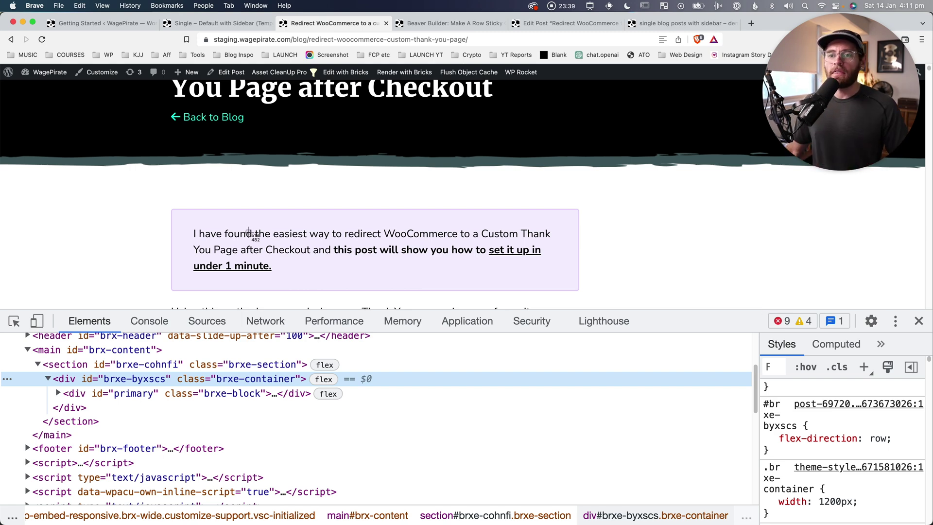
key(super+shift+4)
drag(168, 196, 767, 302)
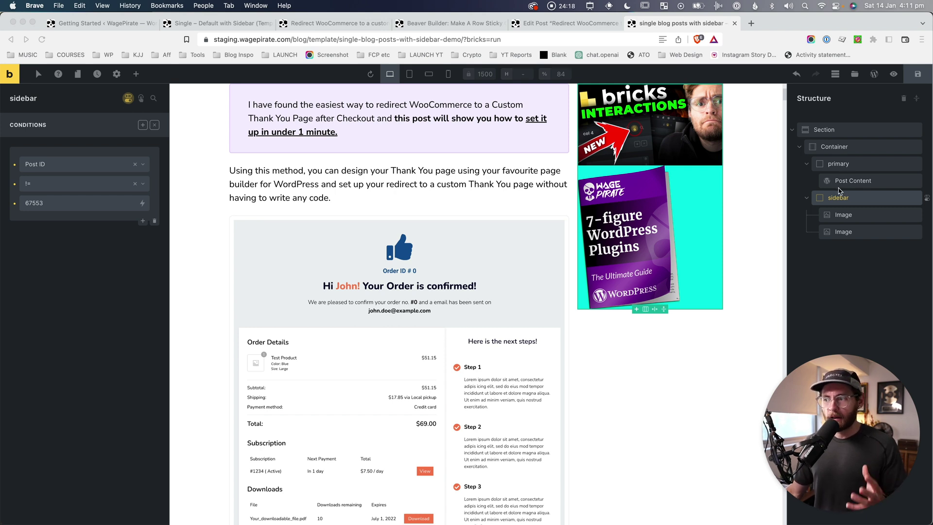
Clear the primary block's width at the desktop and mobile landscape breakpoints, and check the tablet and mobile portrait ones
click(839, 164)
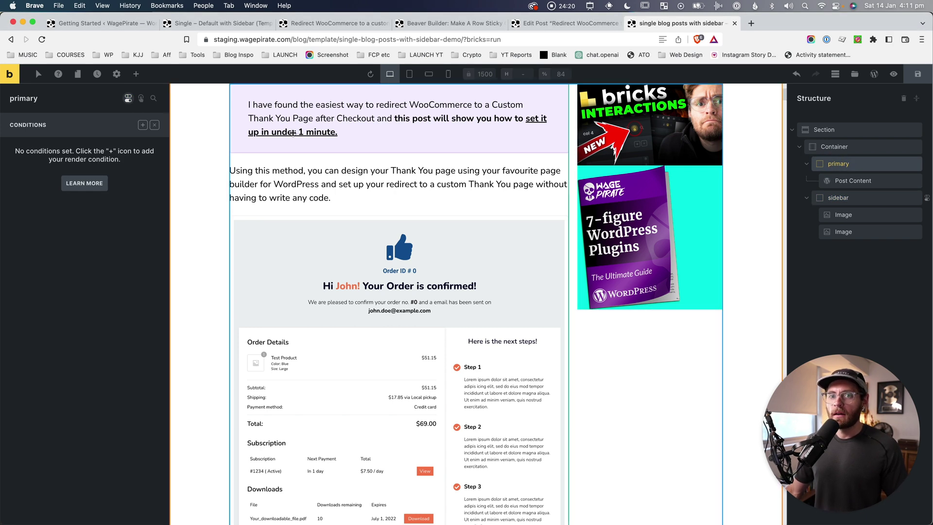
click(128, 100)
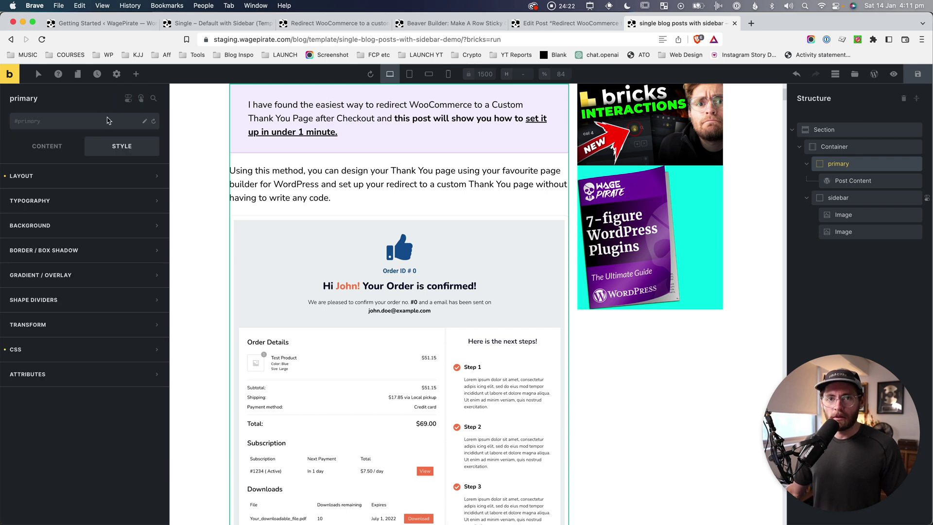
click(35, 178)
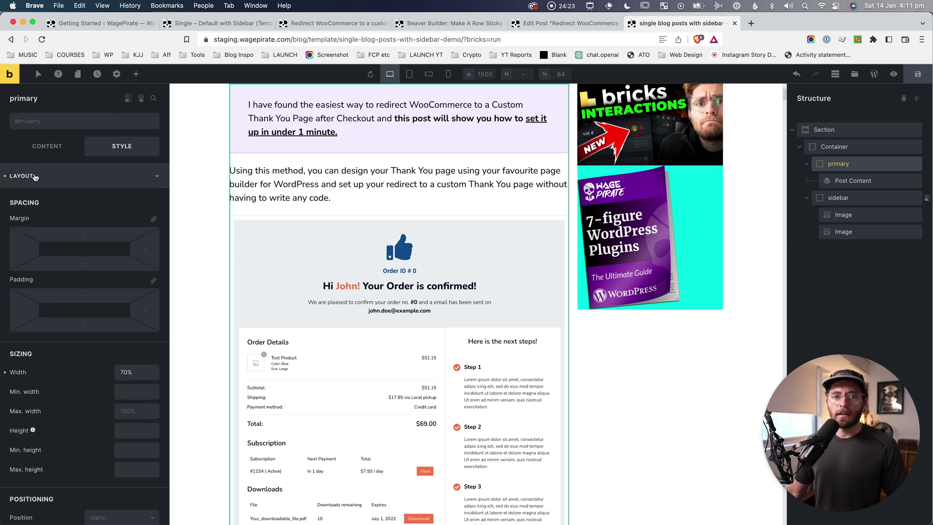
click(4, 374)
click(409, 74)
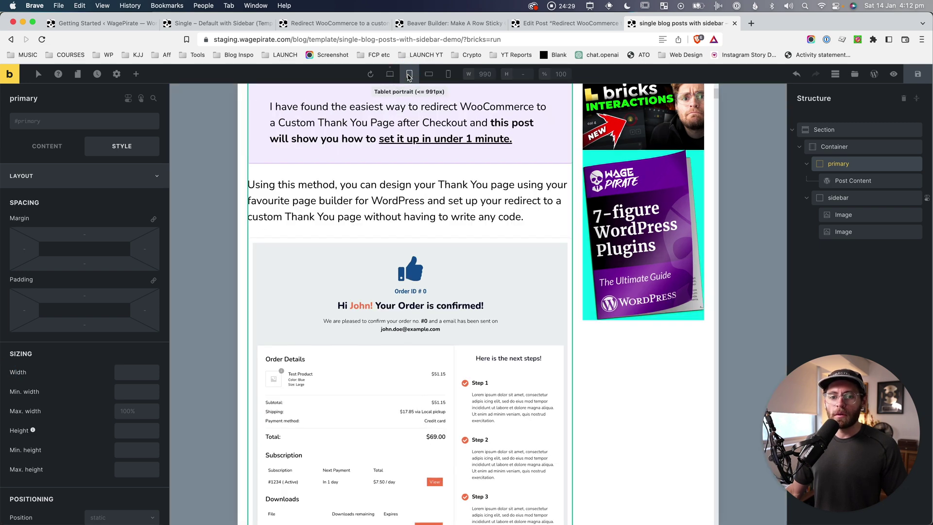
click(428, 74)
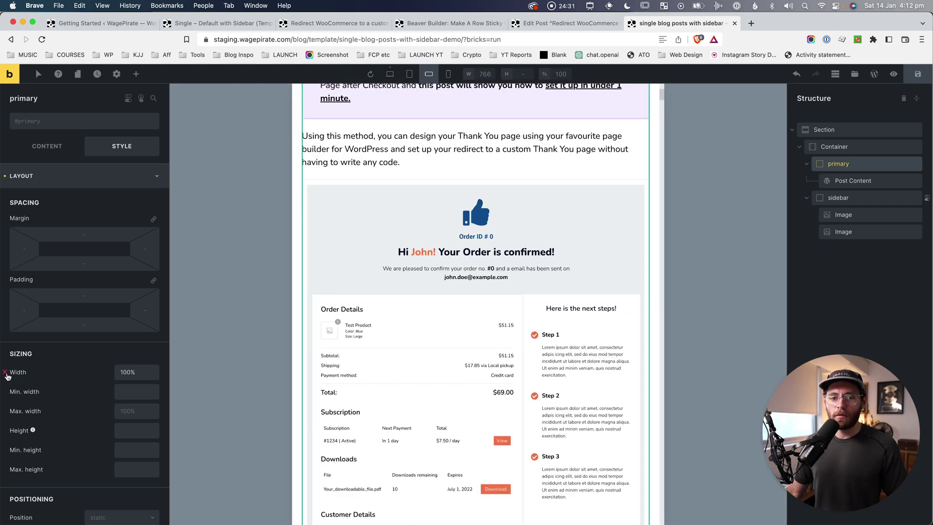
click(448, 74)
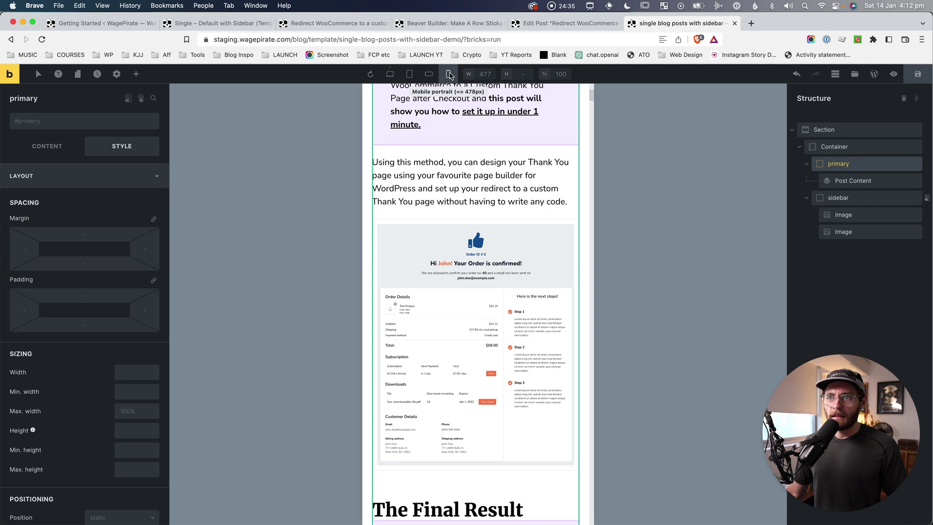
click(390, 74)
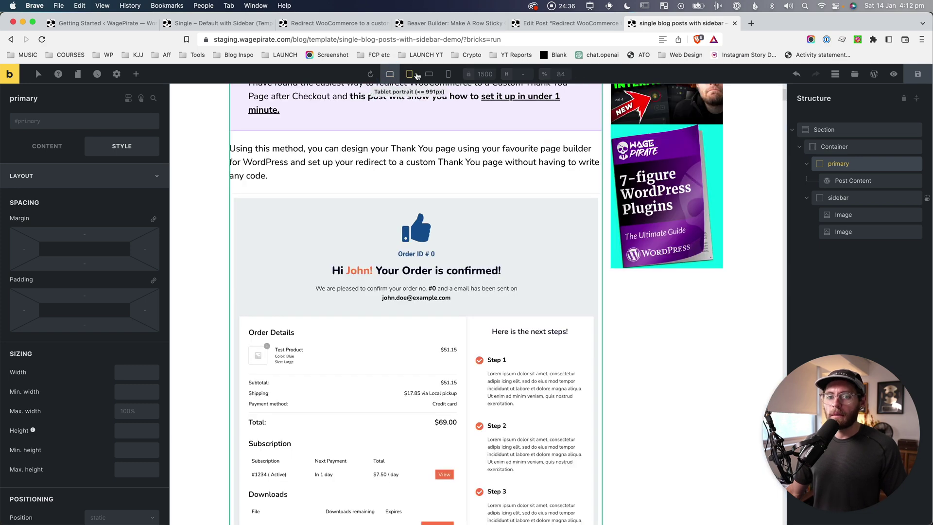
Clear the sidebar's width at the desktop breakpoint and check its sizing at tablet portrait and mobile landscape
click(863, 199)
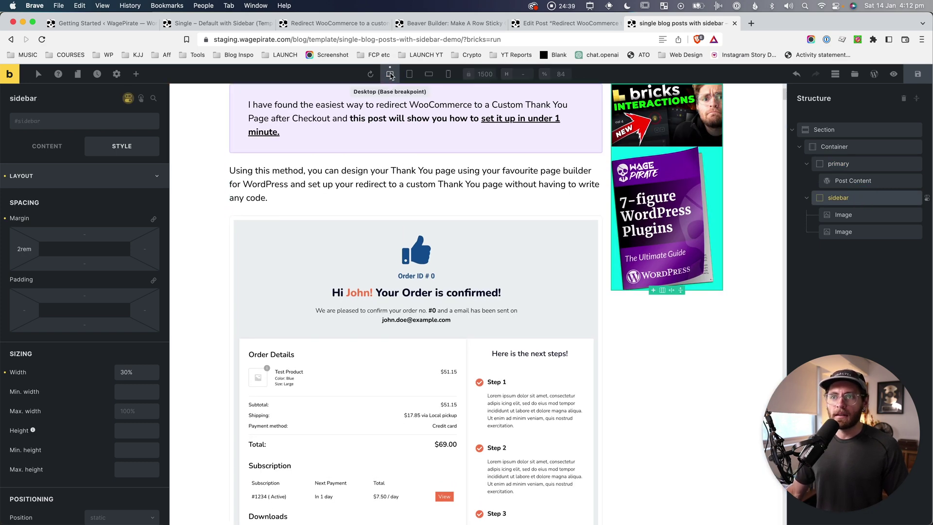
click(6, 372)
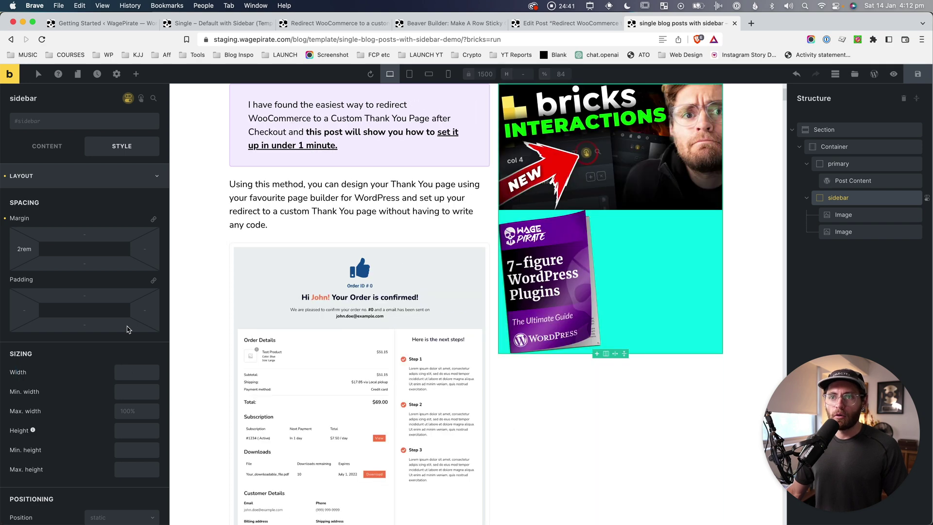
click(411, 74)
click(427, 73)
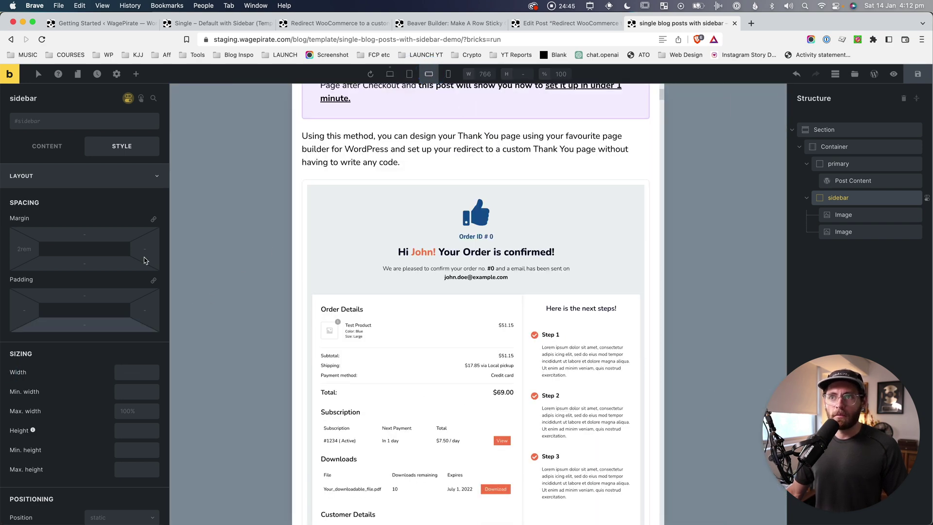
Return to the desktop breakpoint and outline the boundary between the primary column and the sidebar
click(395, 73)
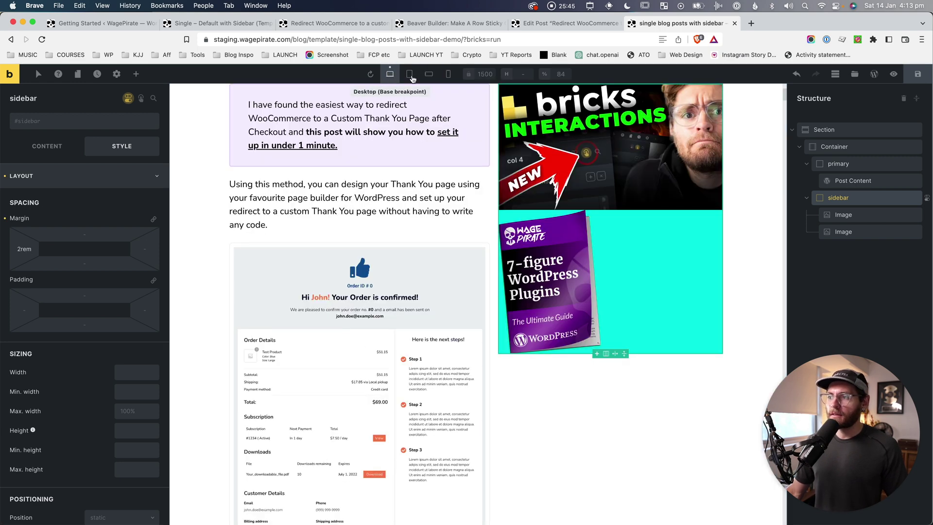
scroll(496, 133, up, 2)
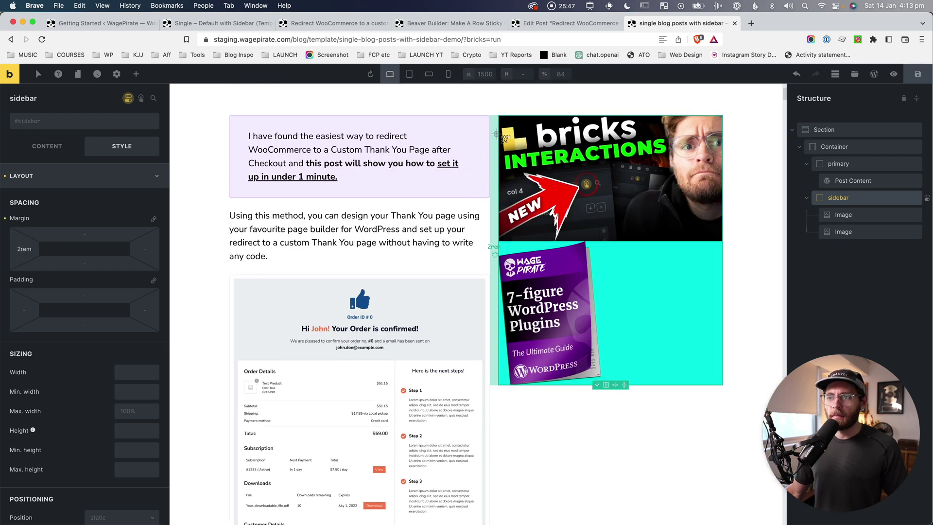
drag(498, 332, 483, 450)
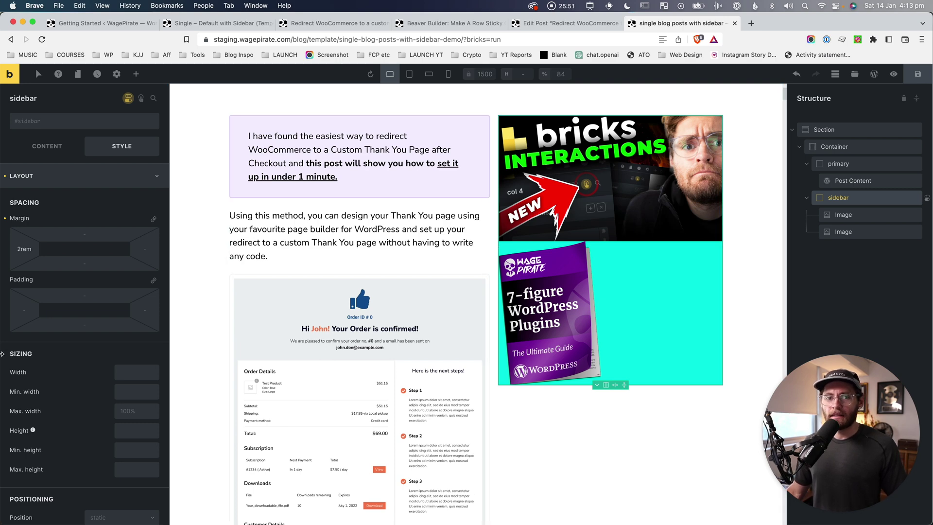
Clear the sidebar's left margin and collapse the sidebar and primary blocks in the structure tree
key(BackSpace)
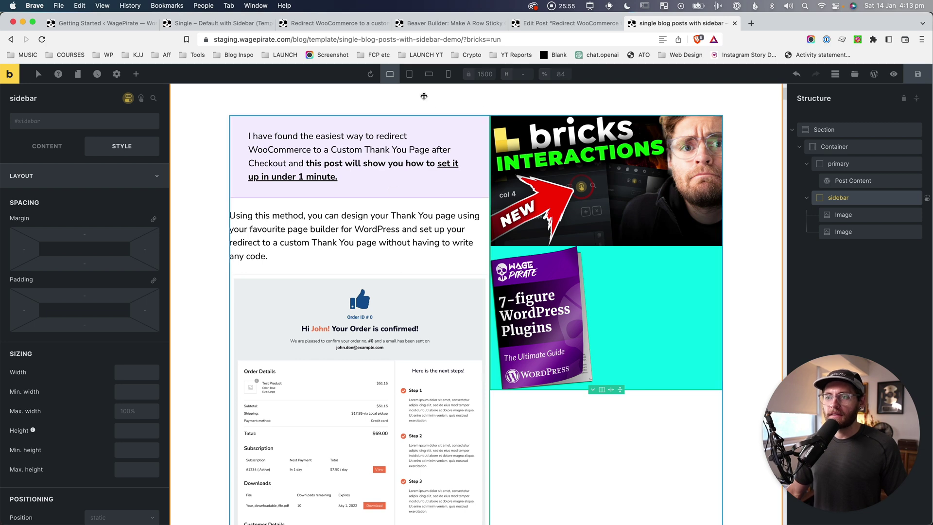
drag(419, 111, 605, 225)
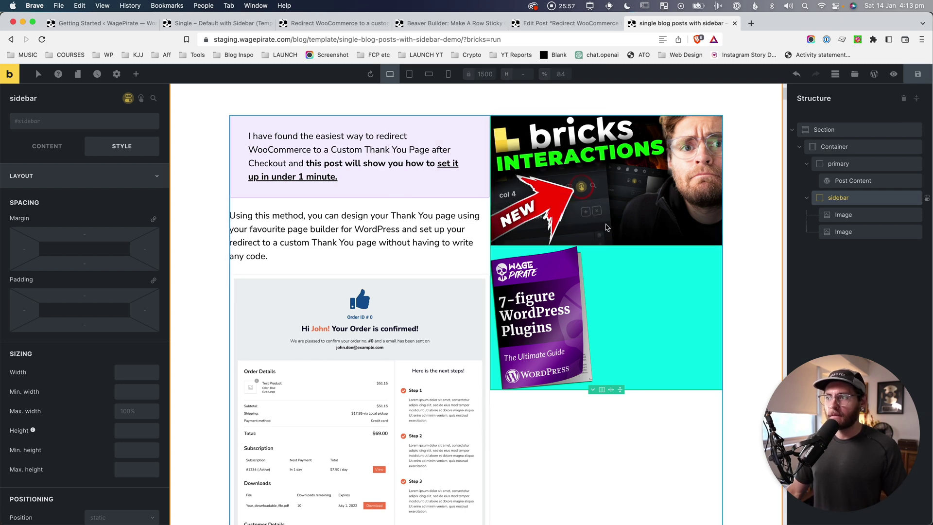
click(807, 198)
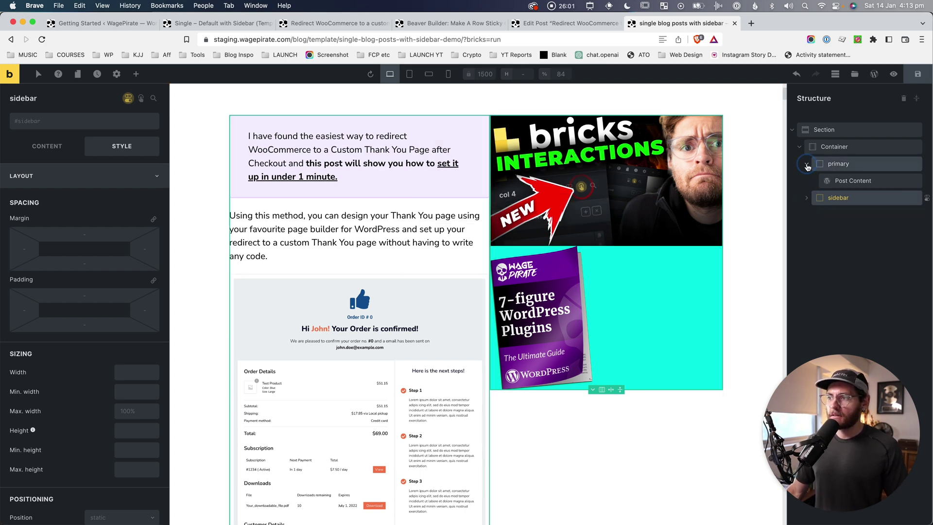
click(807, 164)
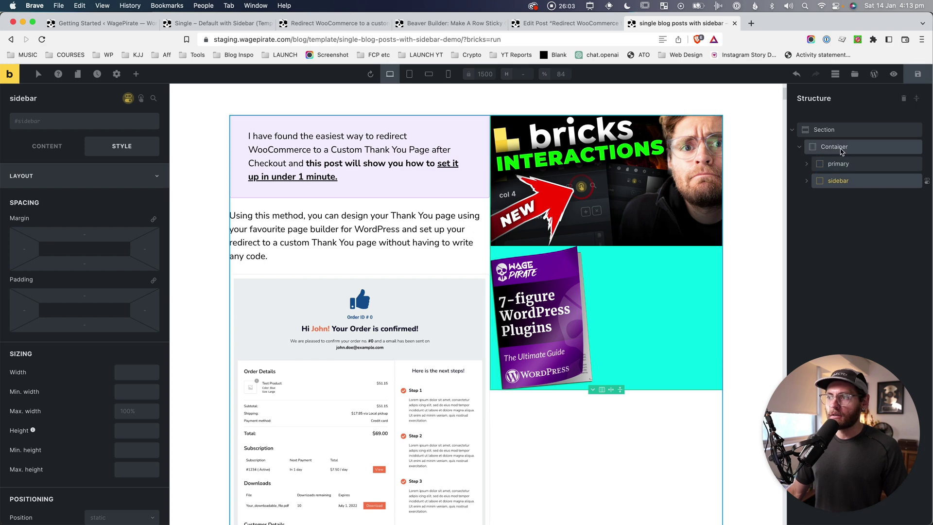
Clear the container's flex direction to compare the layout, and set it back to horizontal
click(834, 147)
click(26, 144)
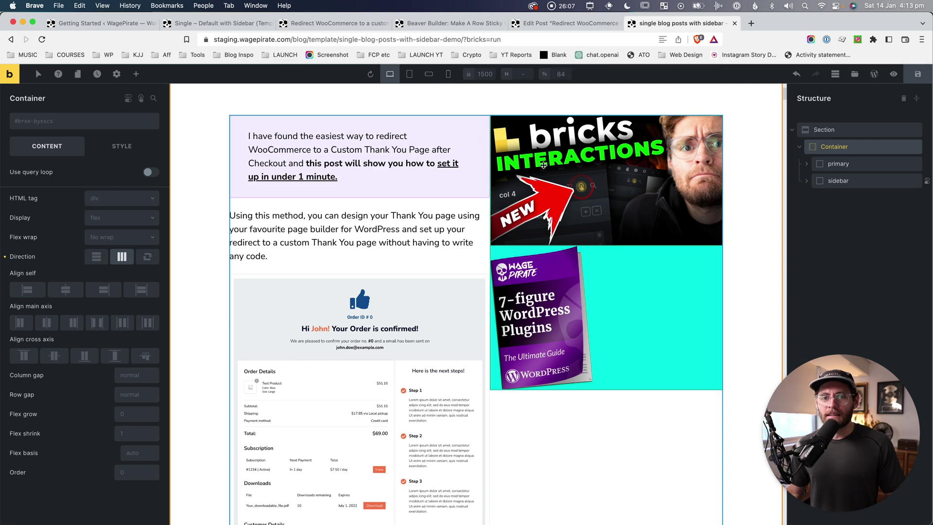
click(6, 257)
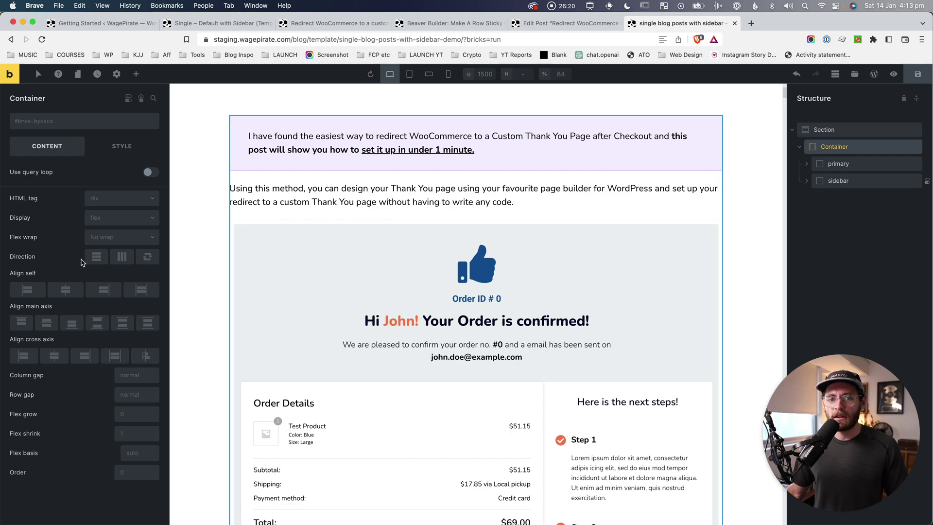
click(122, 258)
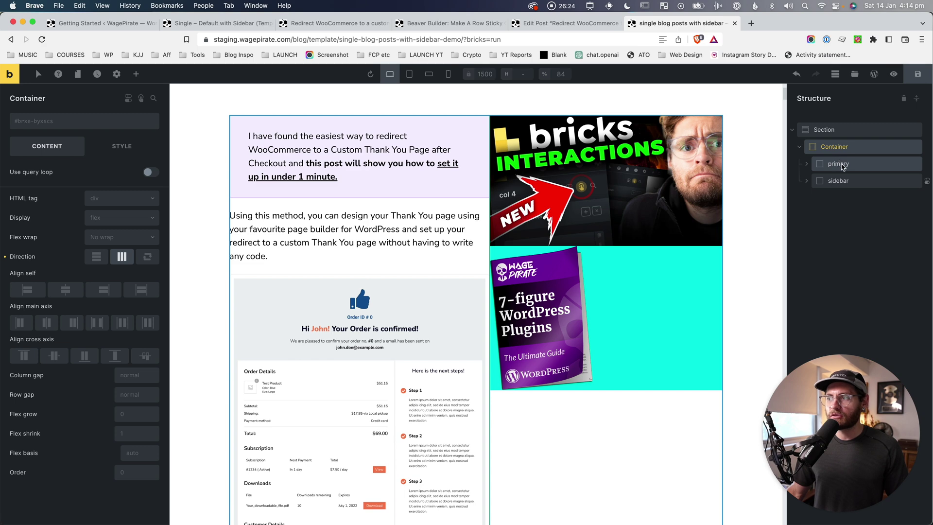
Outline the full container width, the primary column and the sidebar on the canvas with the screenshot selection
key(super+shift+4)
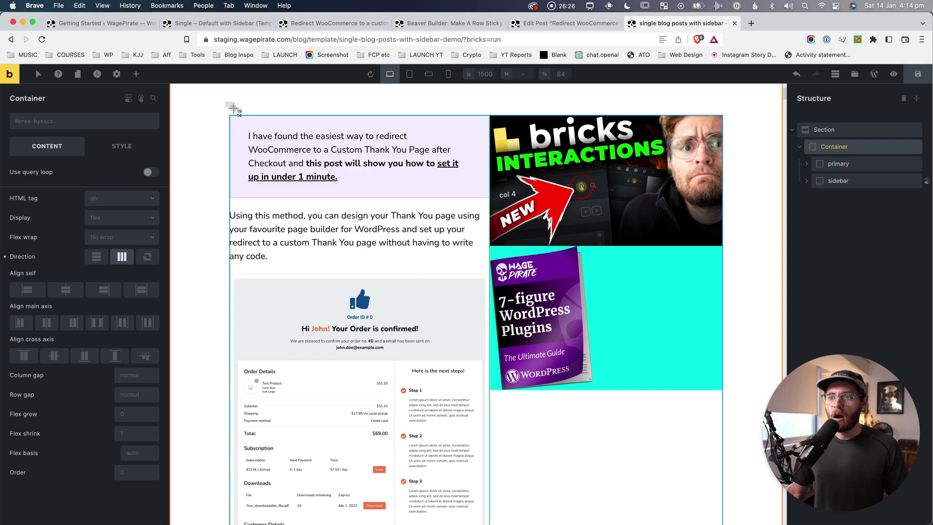
drag(234, 107, 741, 176)
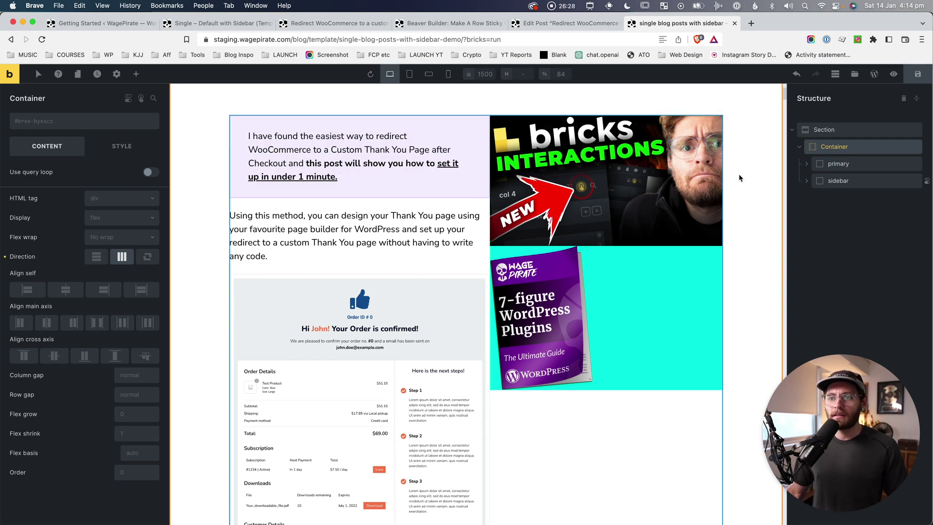
key(super+shift+4)
drag(227, 101, 490, 217)
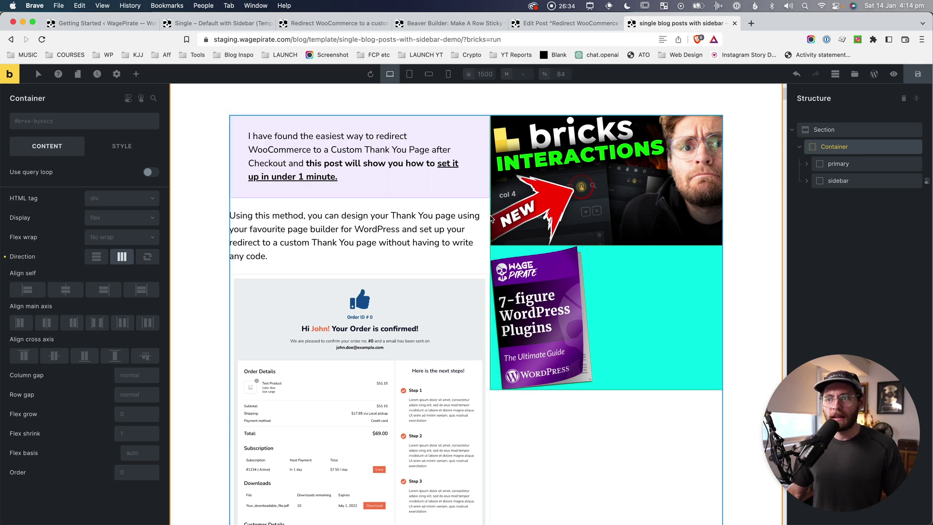
drag(488, 106, 731, 267)
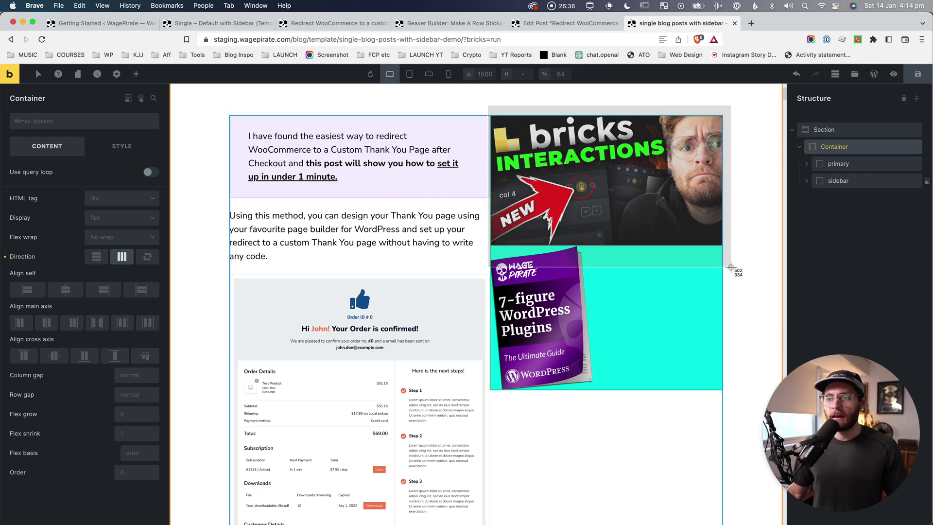
drag(732, 267, 731, 267)
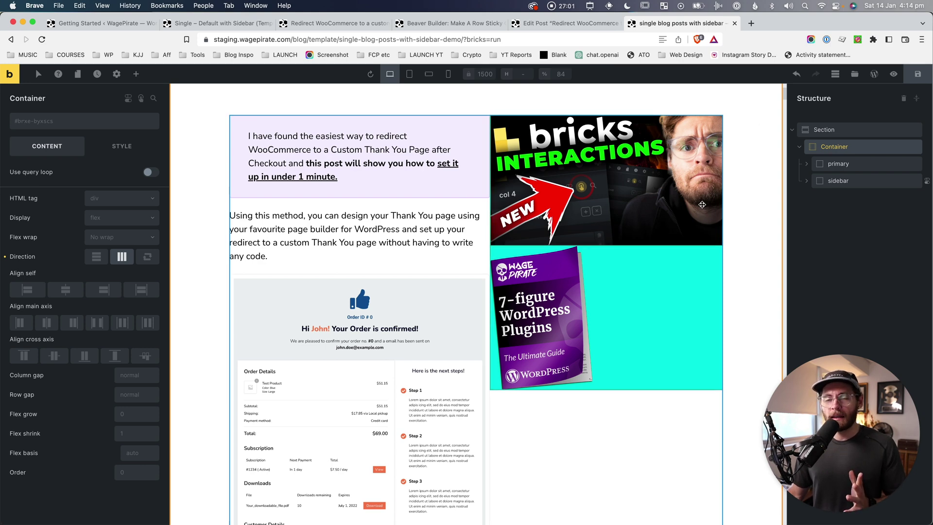
Set the sidebar block's flex basis to 350px and save the template
click(839, 186)
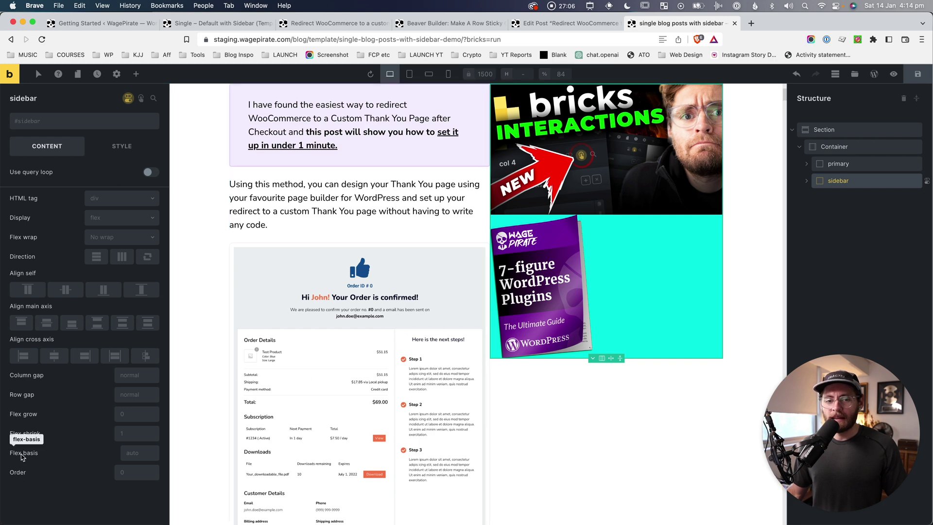
click(119, 457)
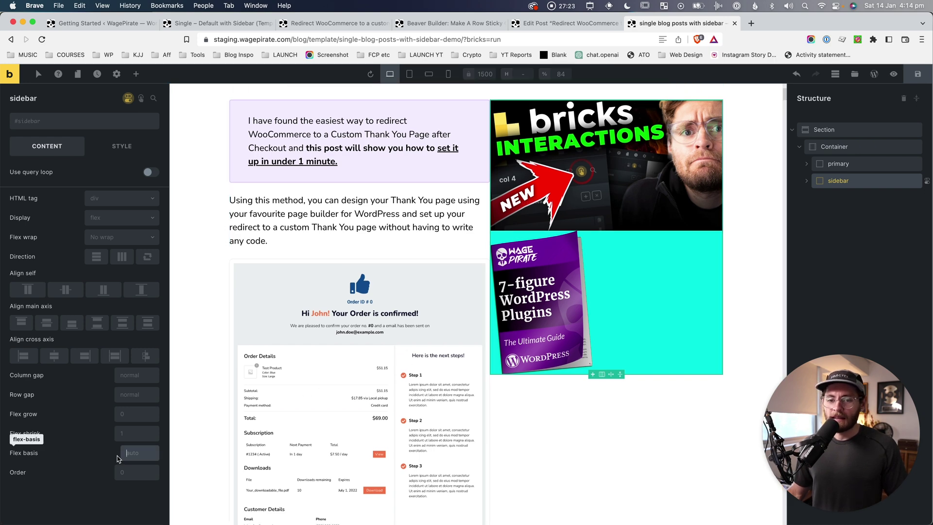
text(350p)
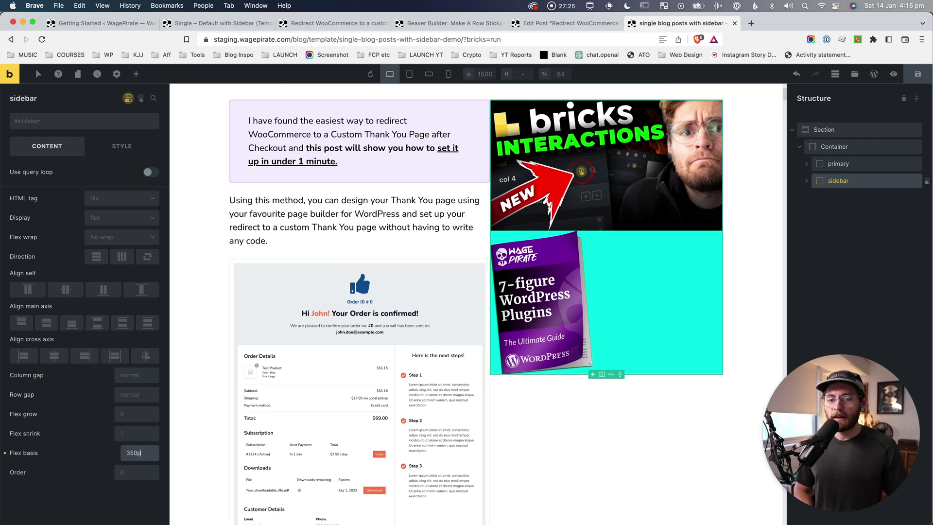
text(x)
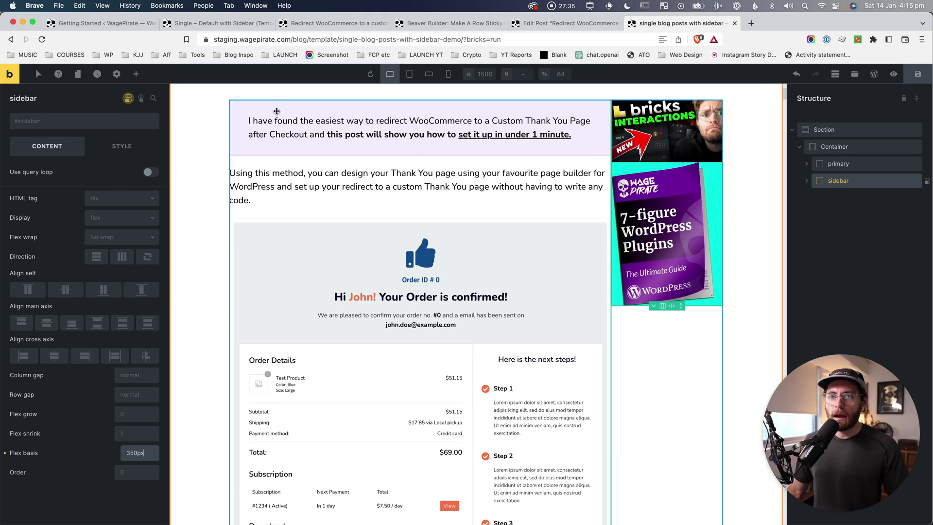
drag(231, 99, 613, 333)
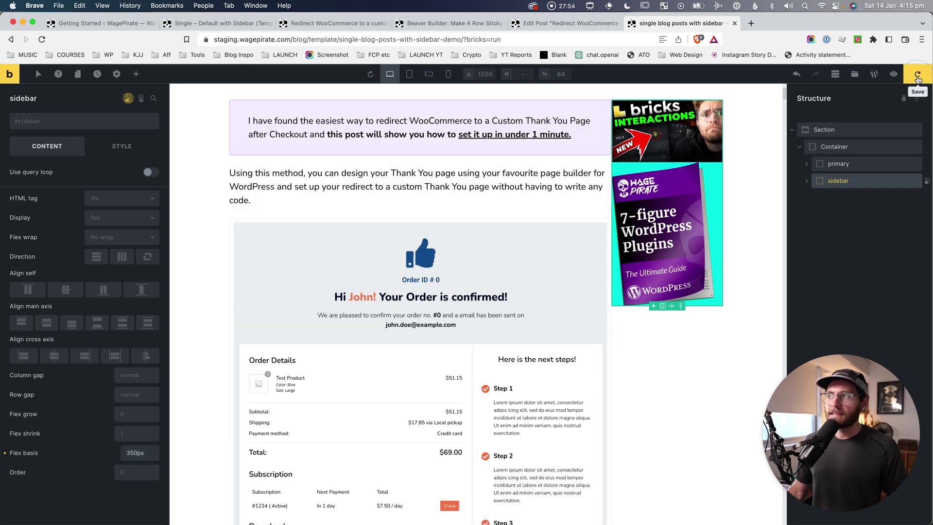
click(918, 74)
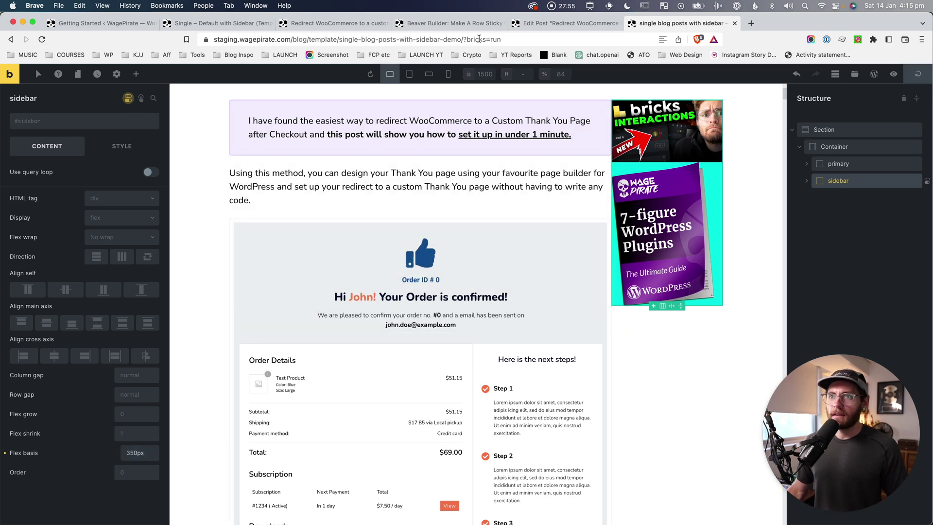
Switch to the Beaver Builder sticky row post and reload it to check the sidebar layout
click(417, 23)
scroll(603, 337, down, 1)
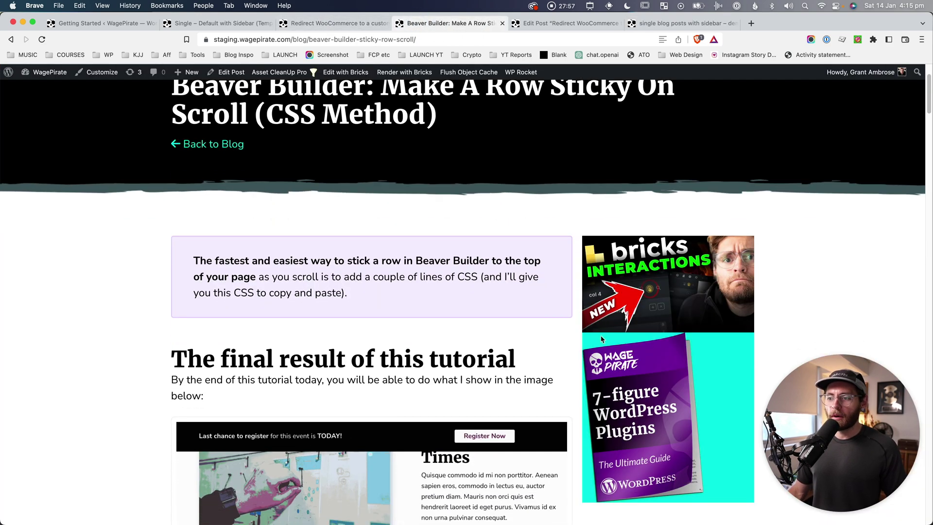
scroll(653, 303, down, 1)
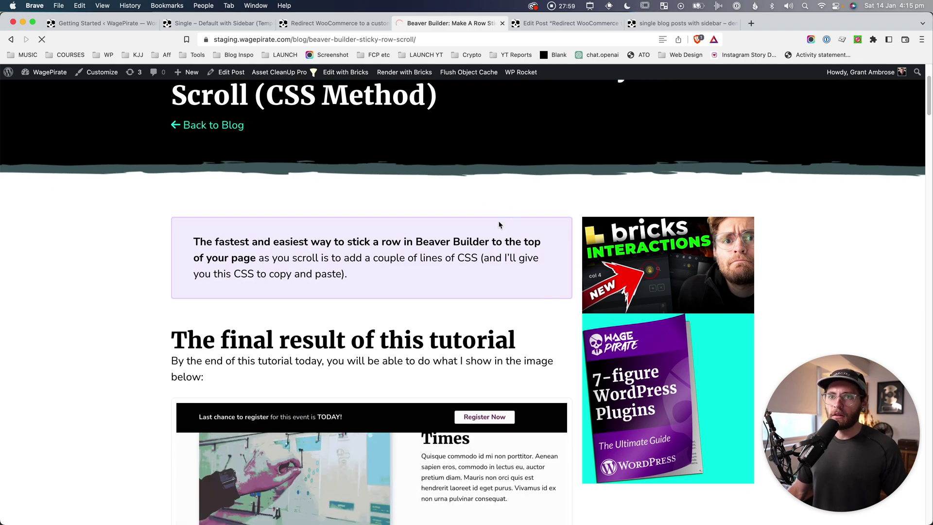
key(super+r)
Inspect the post's sidebar image in the developer tools and select its parent sidebar div
right_click(651, 180)
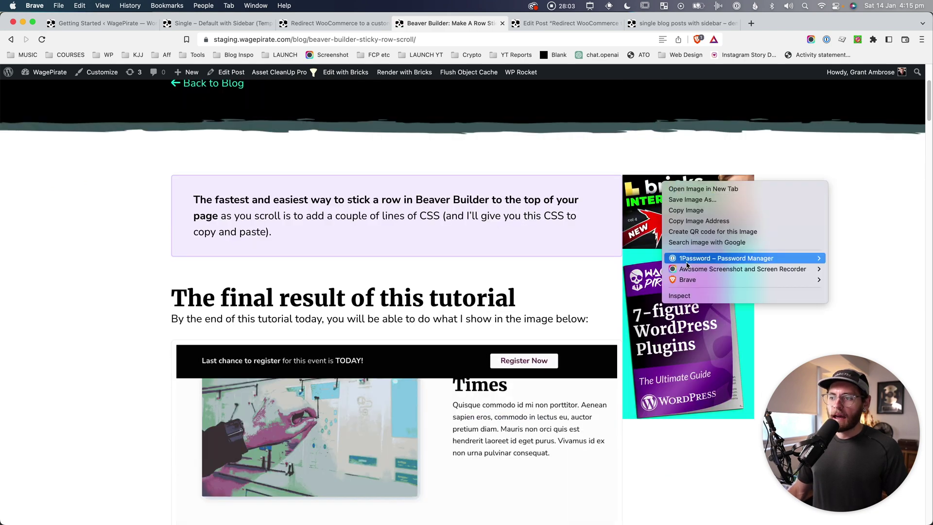
click(700, 288)
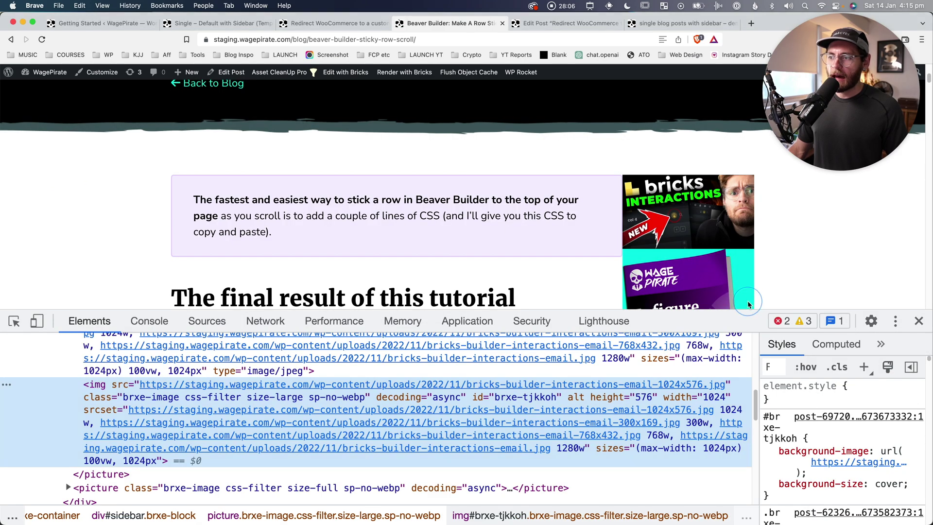
scroll(750, 298, down, 1)
scroll(44, 433, up, 15)
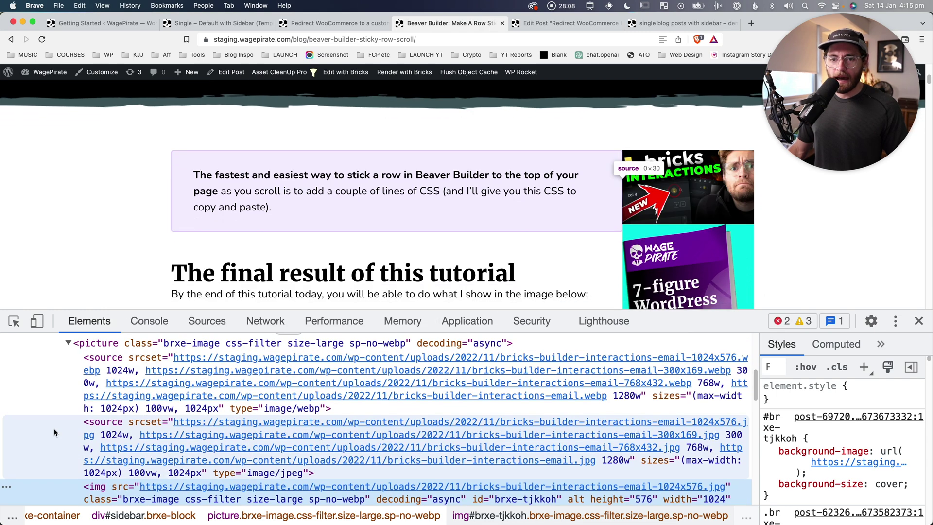
scroll(55, 432, down, 3)
click(133, 383)
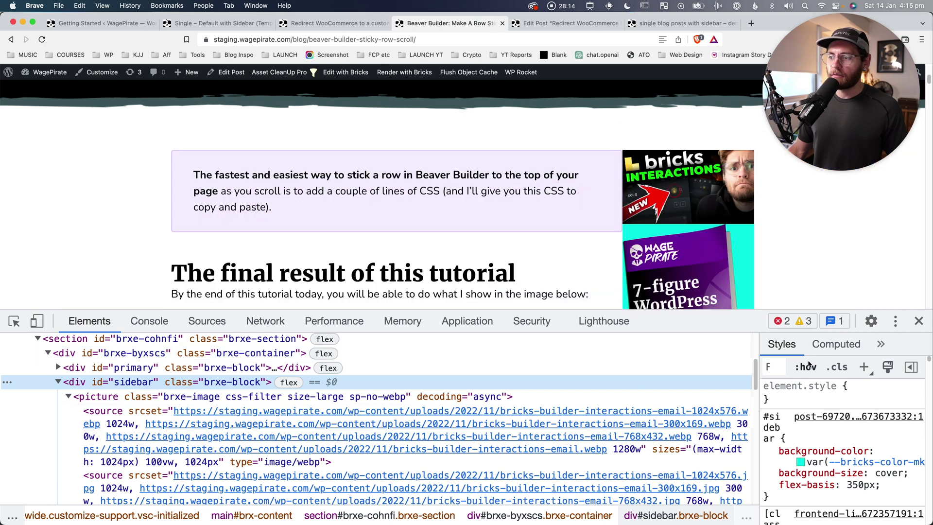
Compare the sidebar's computed flex-basis with its computed width, and close the developer tools
click(836, 344)
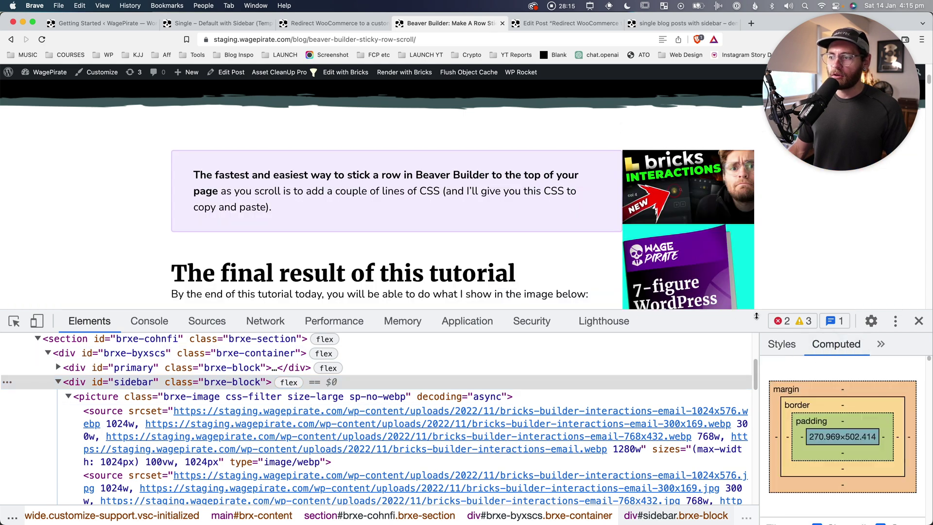
drag(757, 317, 757, 274)
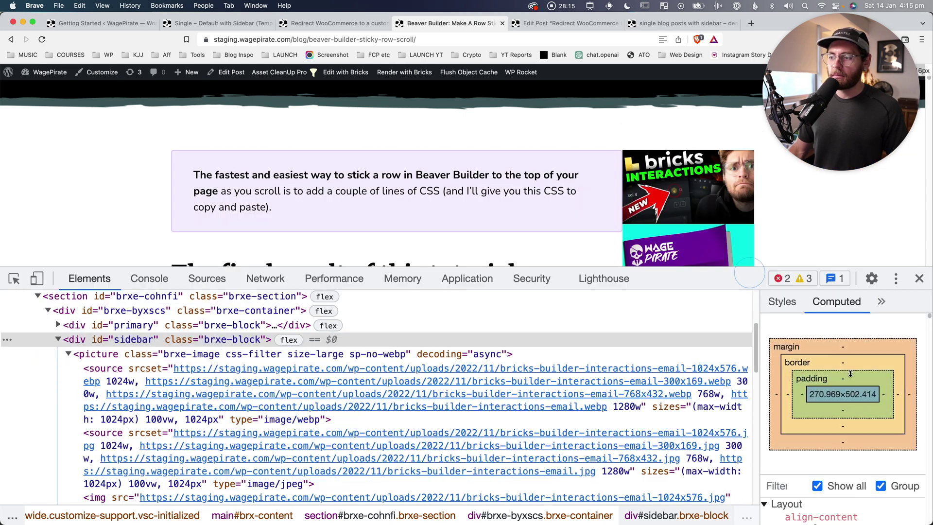
scroll(825, 453, down, 5)
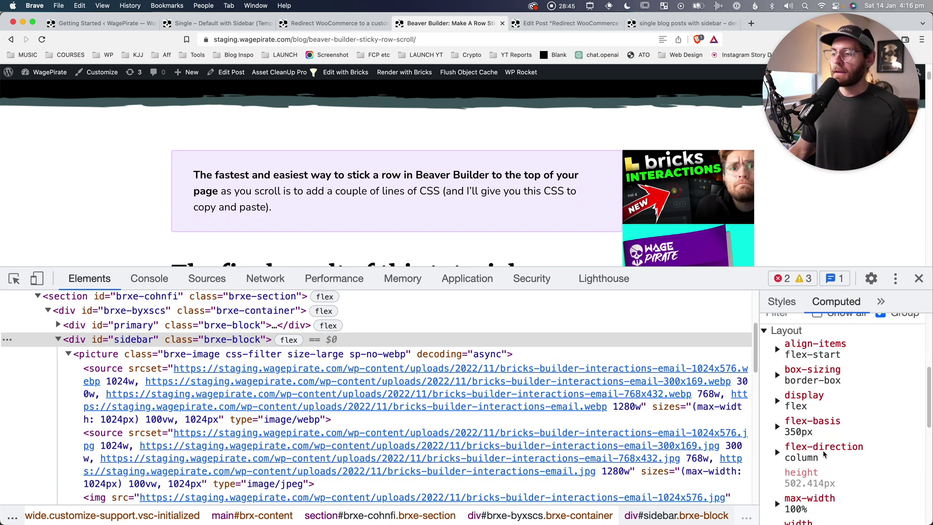
scroll(825, 453, down, 1)
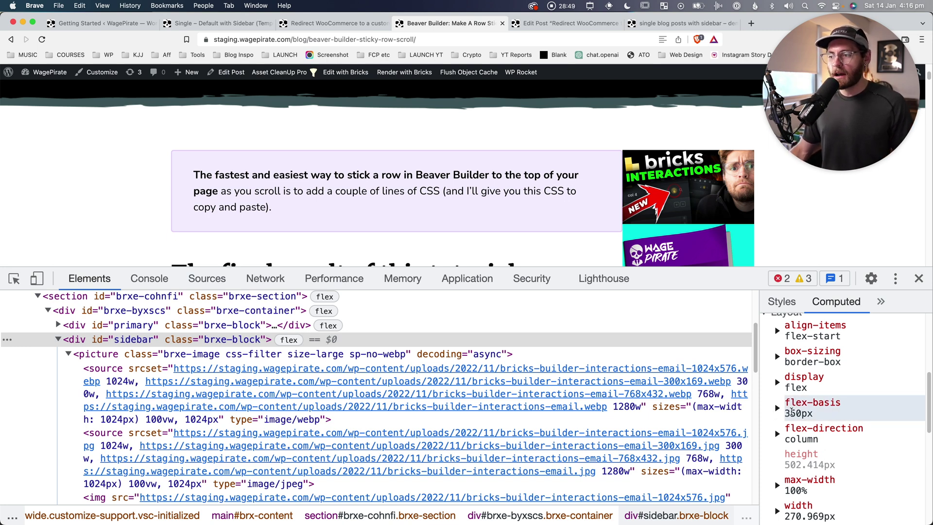
scroll(805, 413, down, 4)
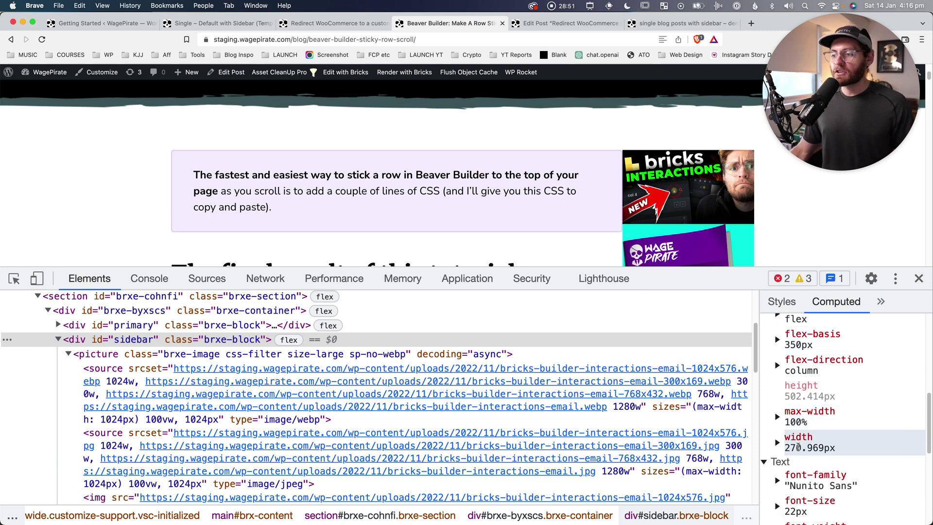
key(super+shift+4)
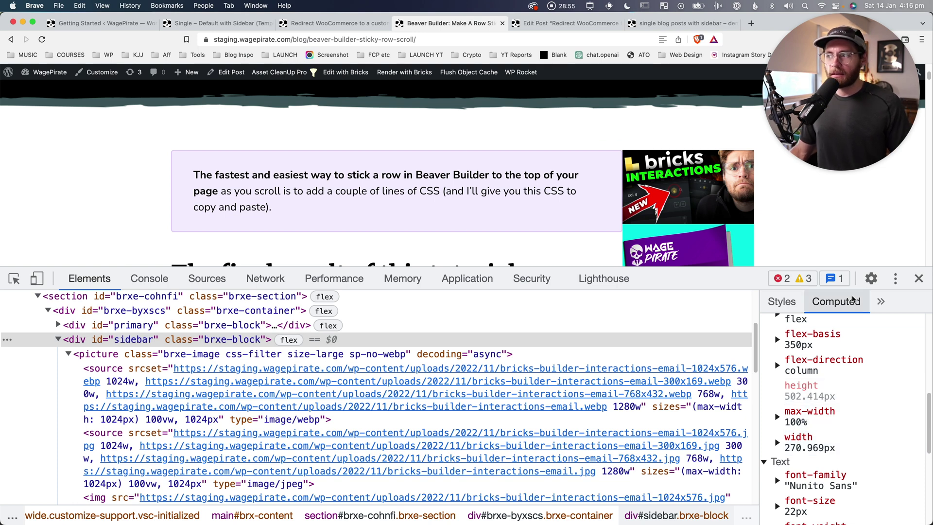
click(919, 279)
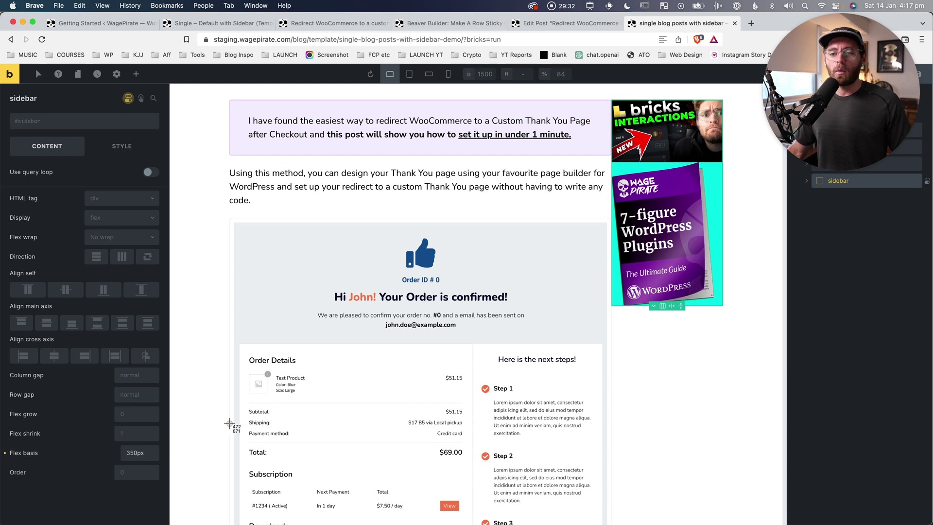
Set the sidebar block's flex shrink to 0 in the Bricks template
scroll(628, 148, up, 2)
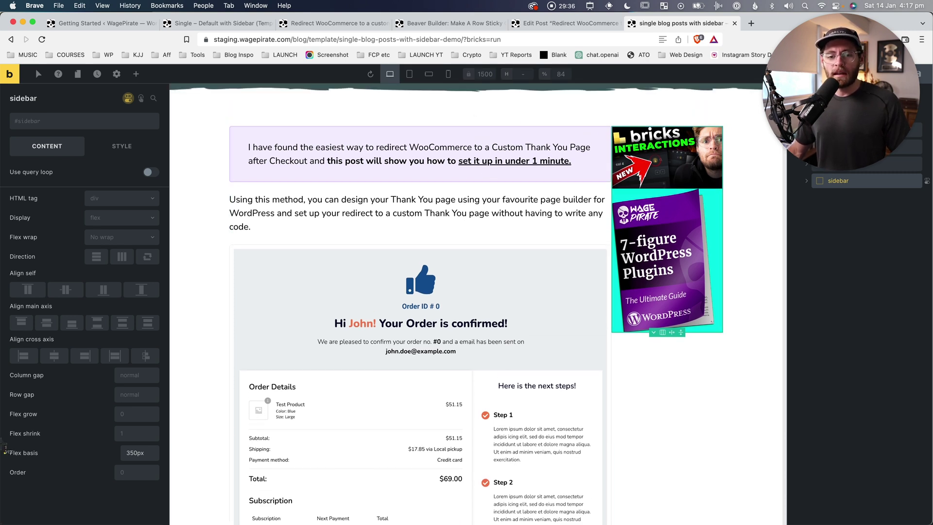
drag(2, 443, 168, 465)
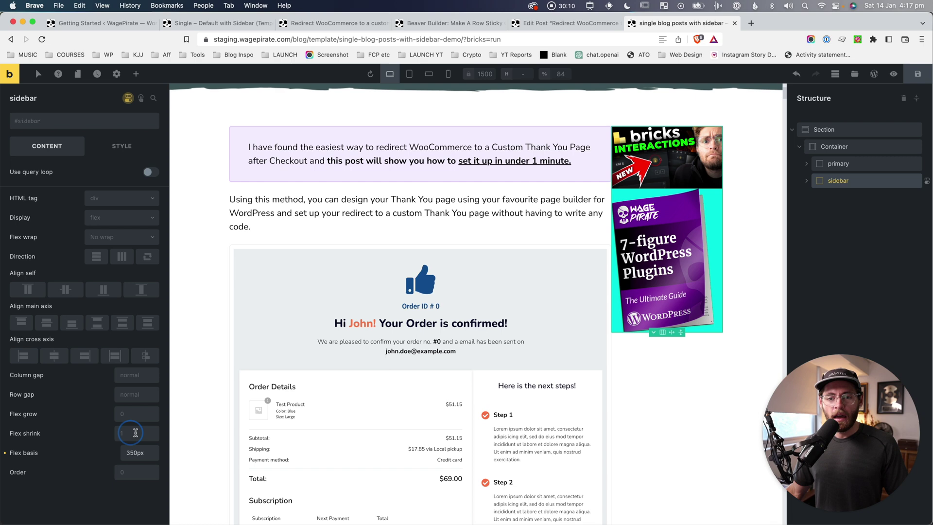
click(136, 433)
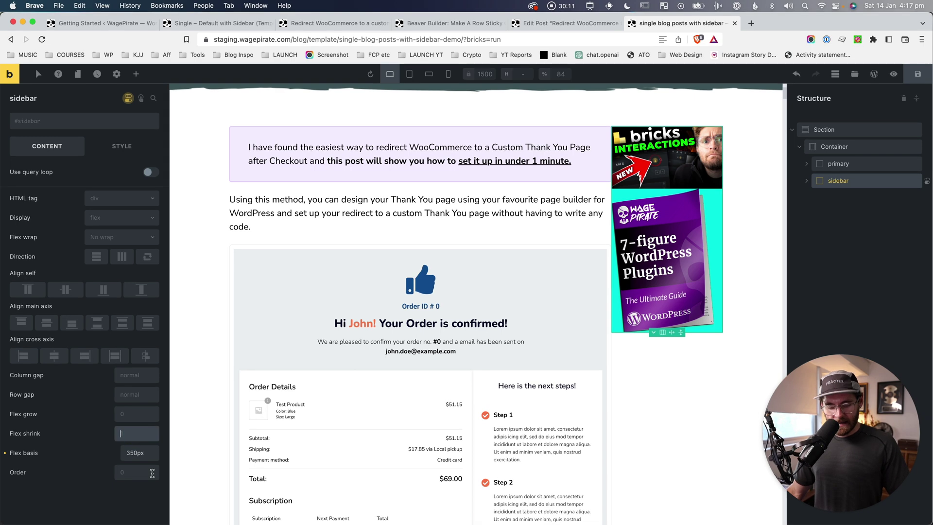
text(0)
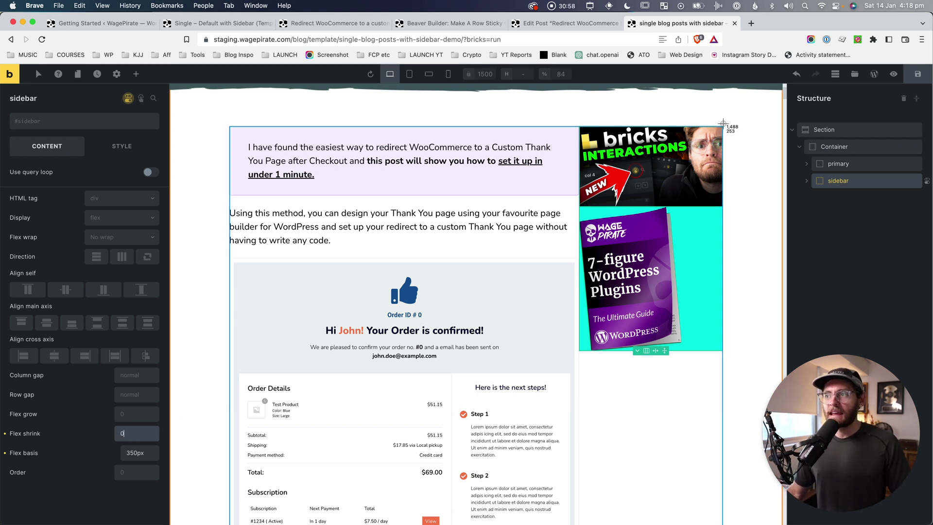
Mark out the sidebar's area on the canvas, select the primary block, and compare the areas covered by both columns
drag(723, 123, 578, 357)
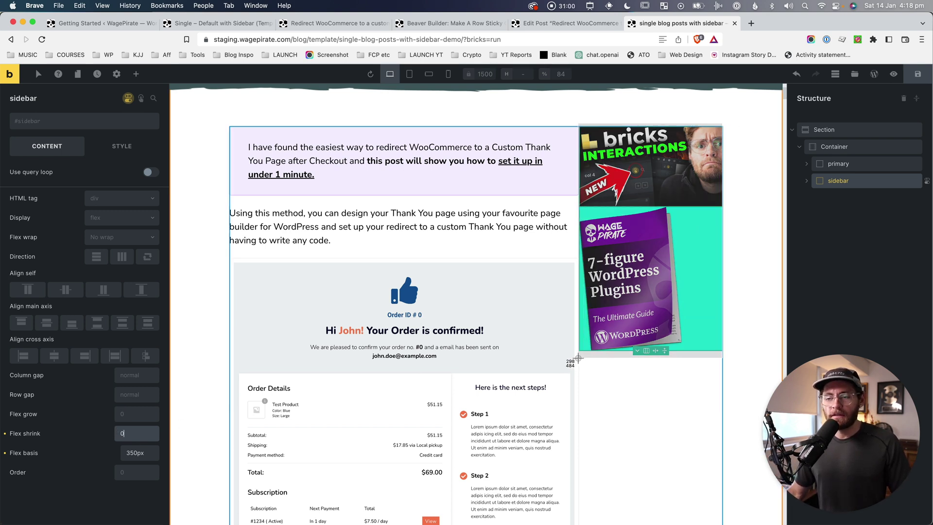
drag(578, 357, 578, 358)
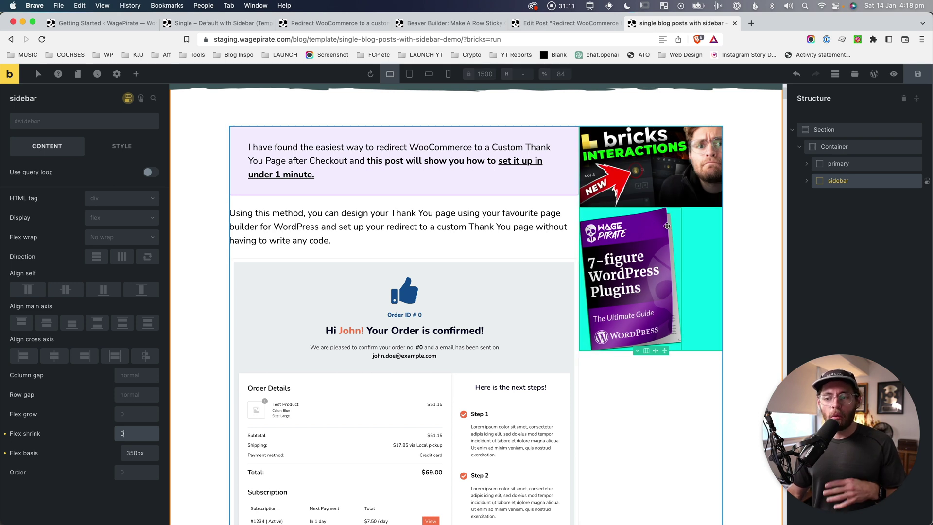
click(844, 167)
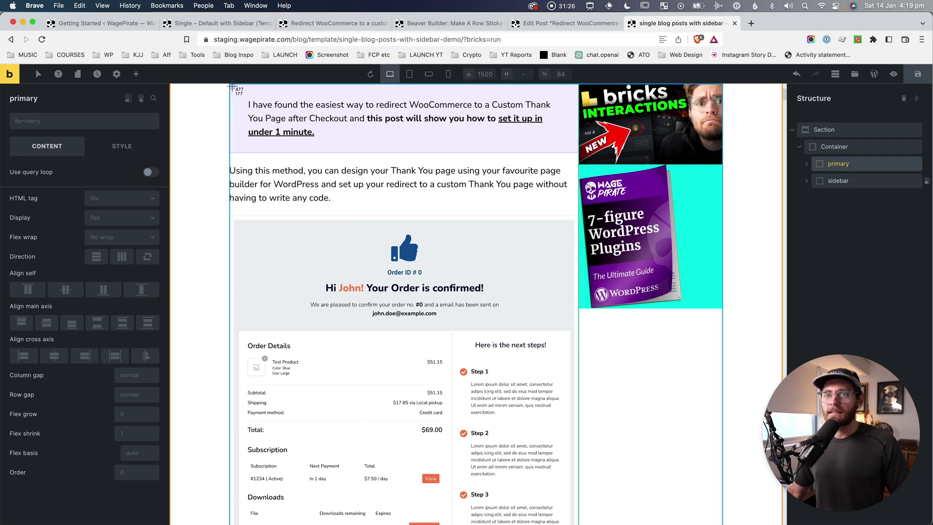
drag(232, 87, 738, 322)
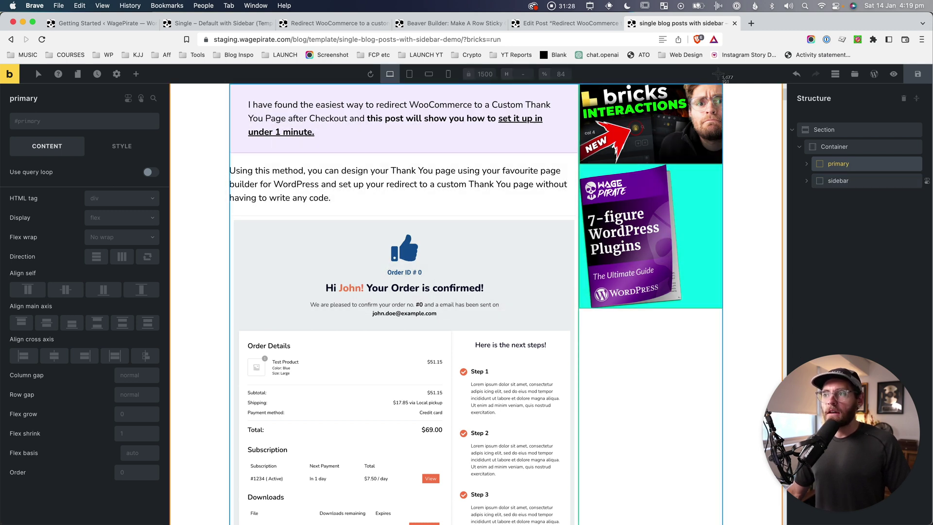
drag(723, 73, 579, 318)
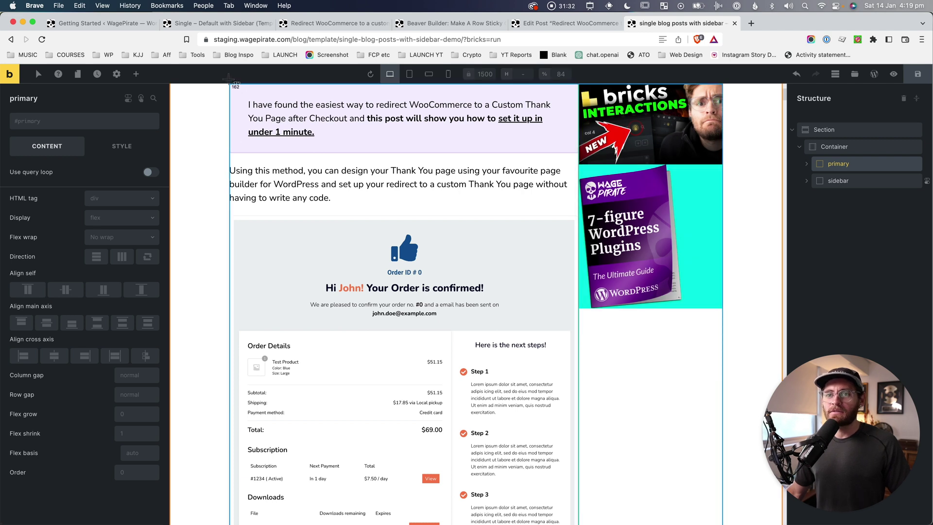
drag(232, 81, 577, 410)
drag(577, 409, 577, 410)
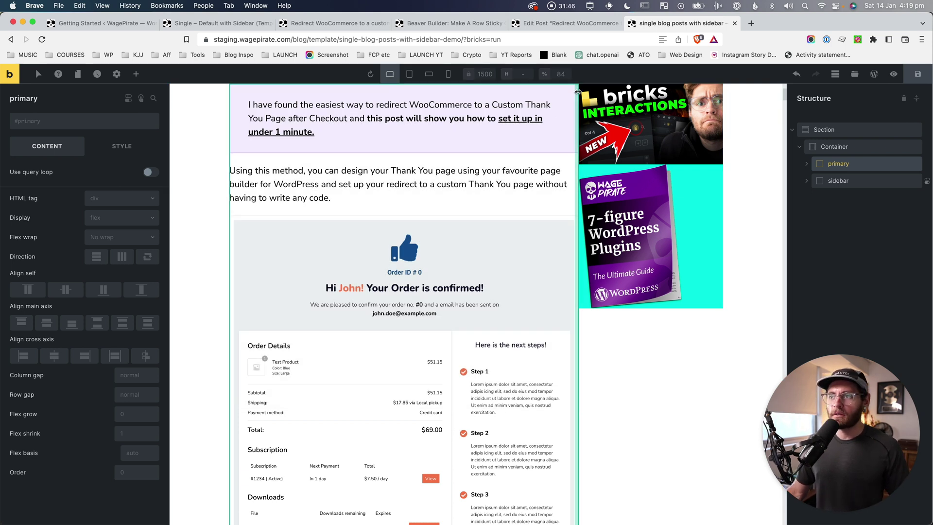
key(super+shift+4)
drag(579, 77, 722, 353)
key(super+shift+4)
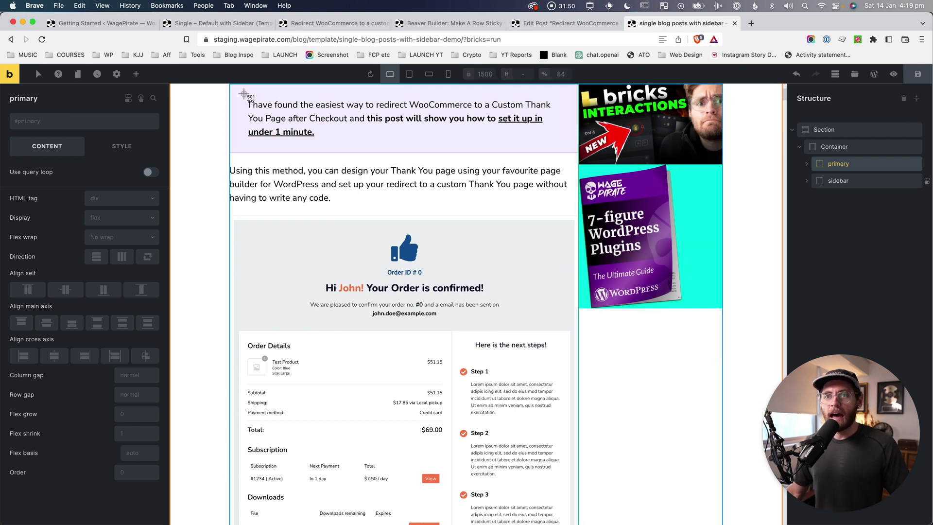
drag(229, 77, 577, 306)
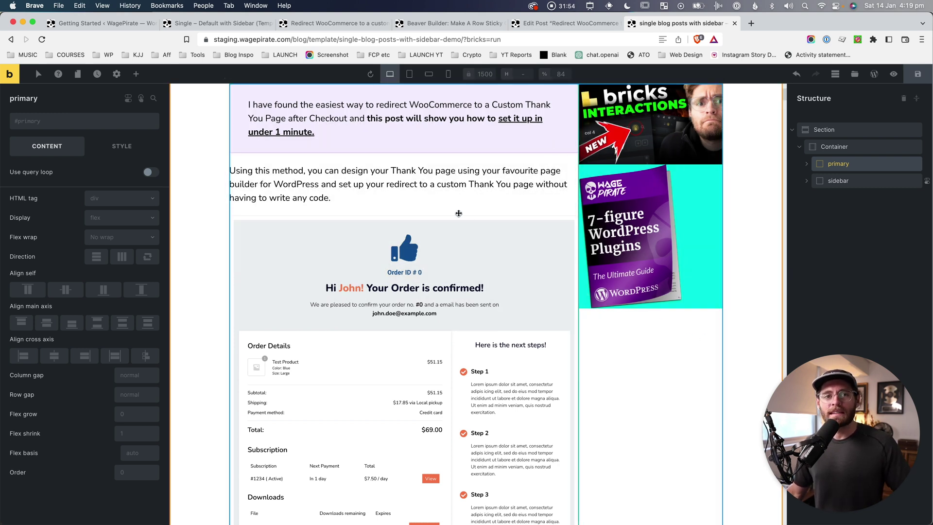
scroll(459, 213, up, 1)
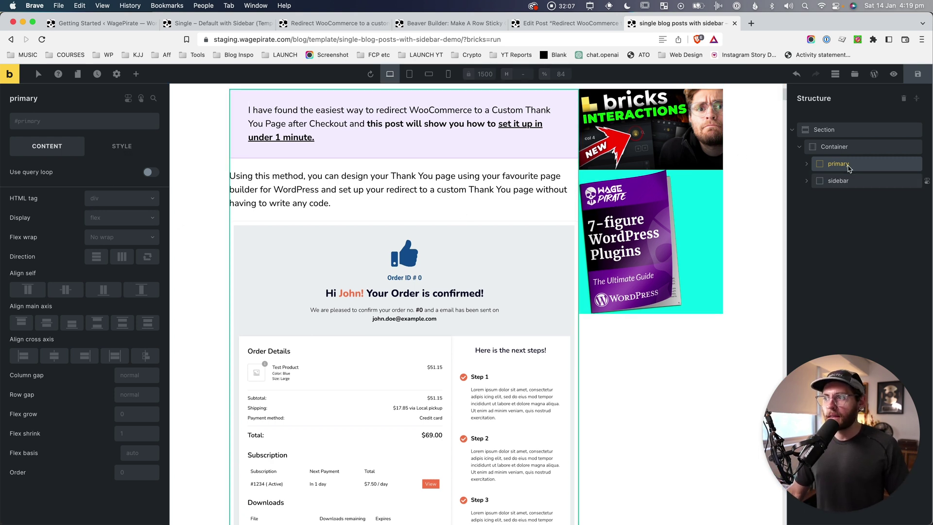
Check the primary block's sizing and flex settings against the flex settings of the sidebar block
click(125, 146)
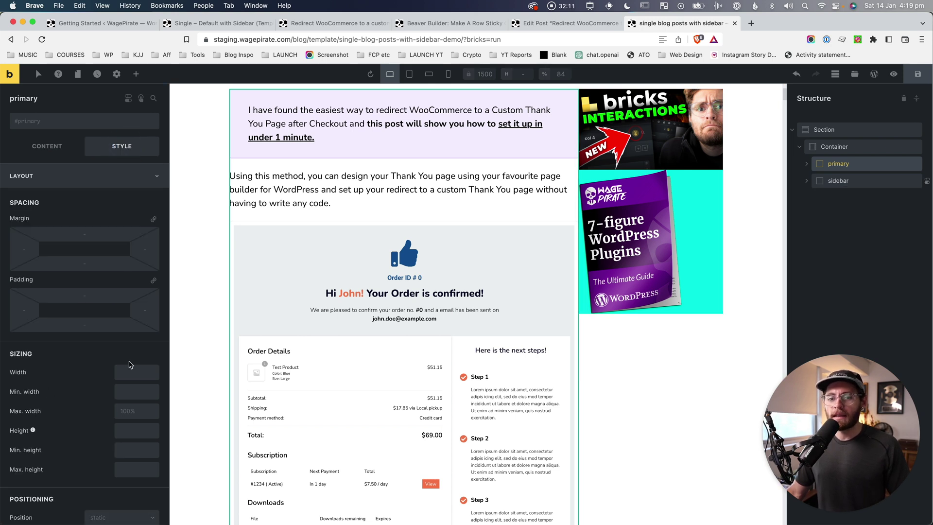
click(43, 146)
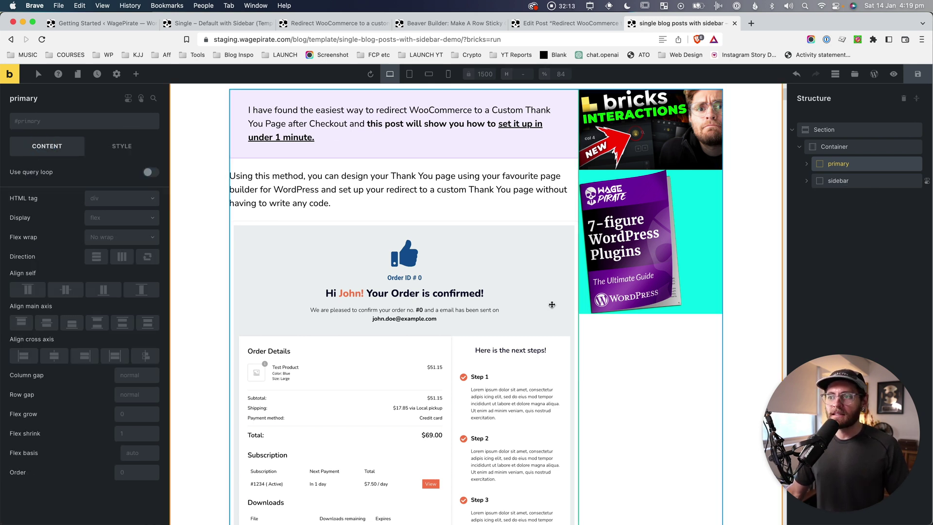
click(839, 180)
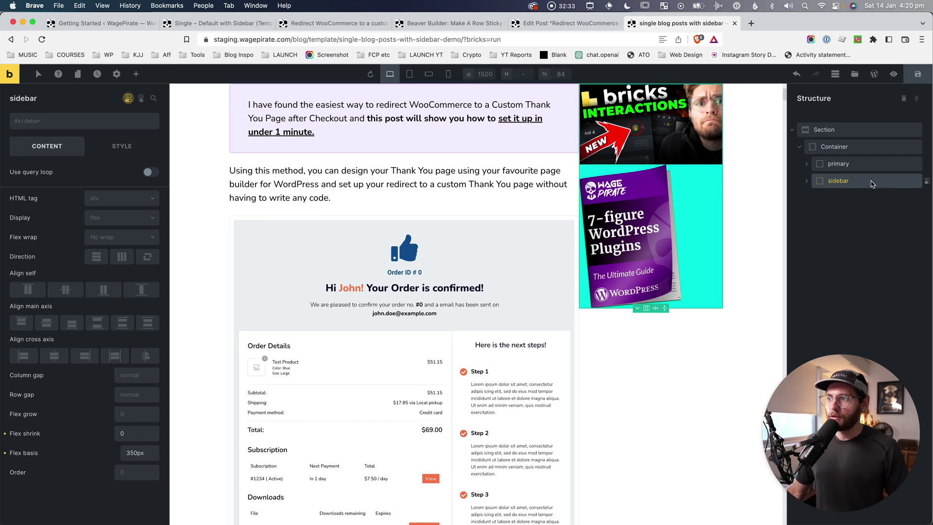
Set the column gap of the container holding primary and sidebar to 2.5rem, and measure the gap on the canvas
click(834, 148)
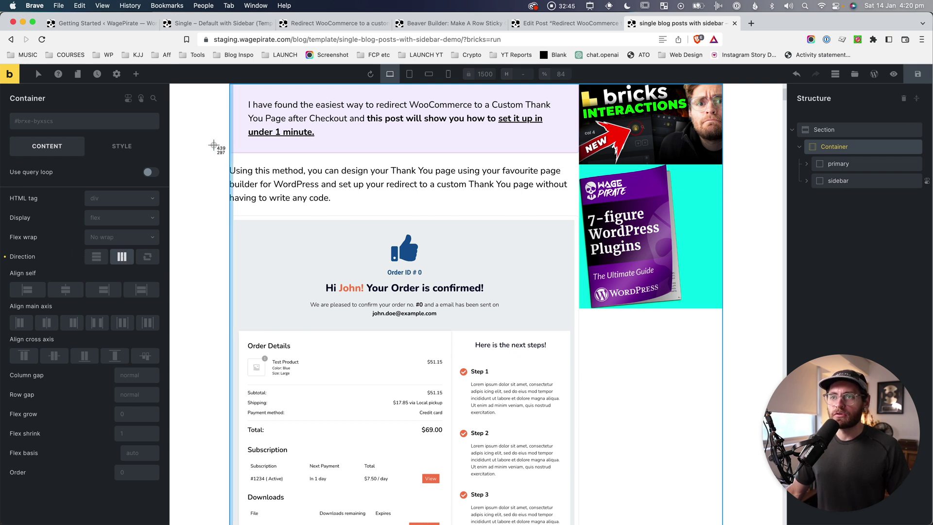
drag(195, 161, 803, 200)
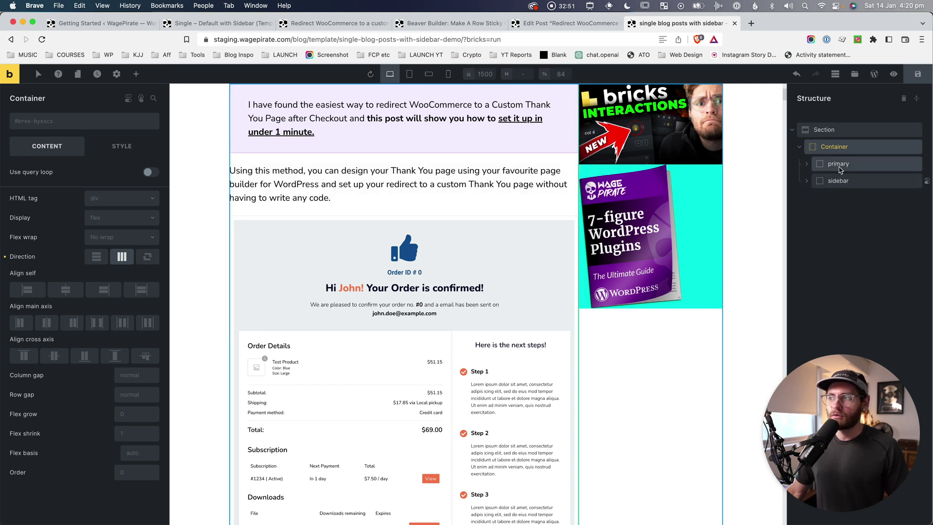
key(super+shift+4)
drag(234, 77, 581, 429)
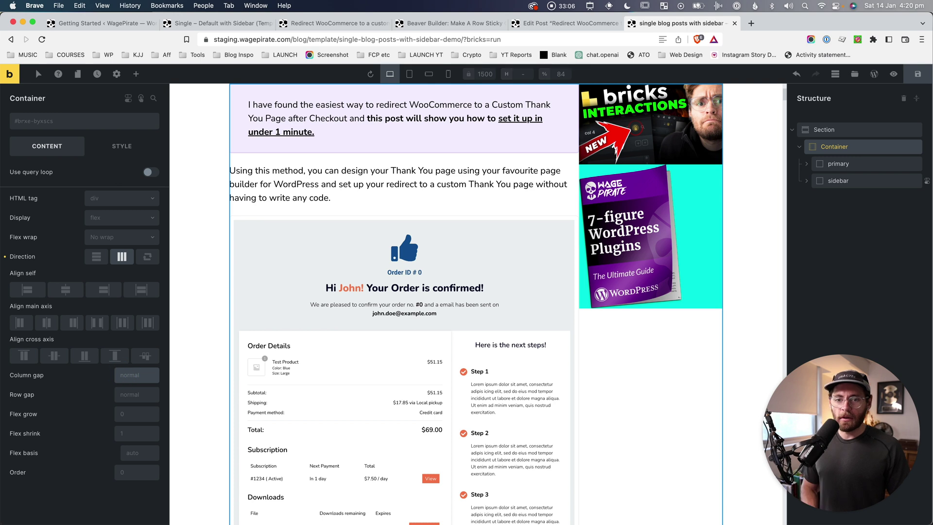
text(2.5rem)
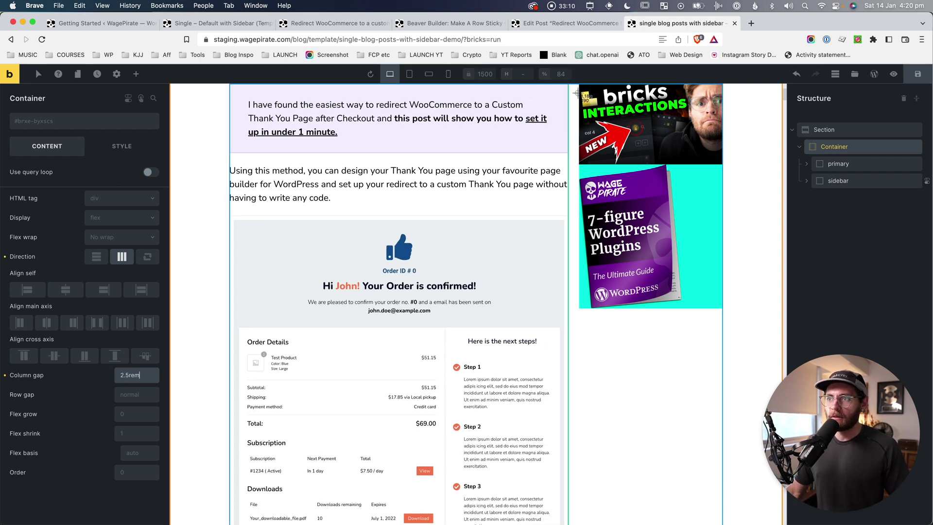
drag(577, 93, 568, 437)
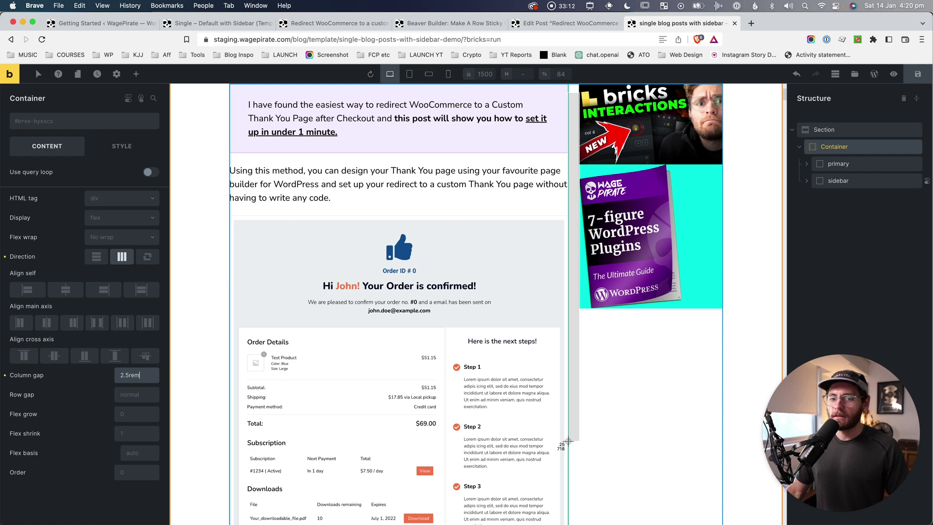
key(Escape)
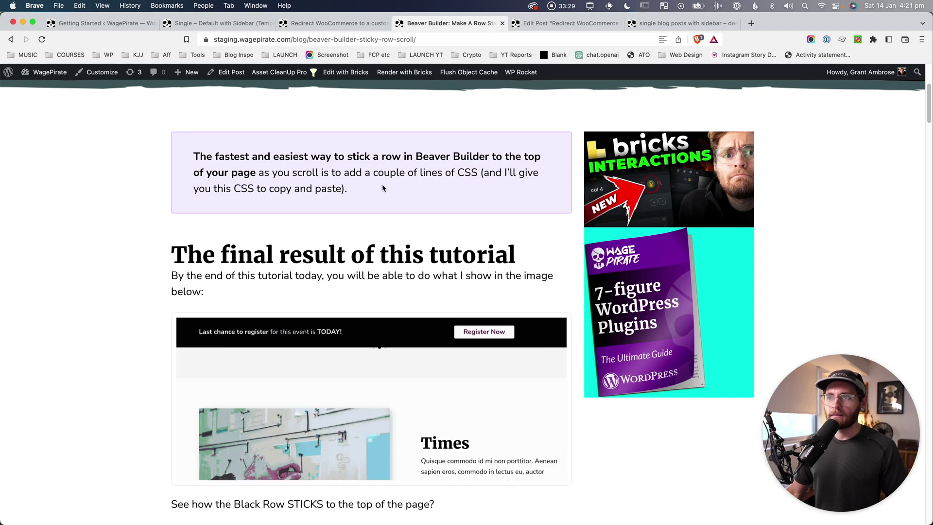
On the Beaver Builder sticky row post, inspect the upper sidebar image and select its enclosing sidebar div in the markup
right_click(619, 205)
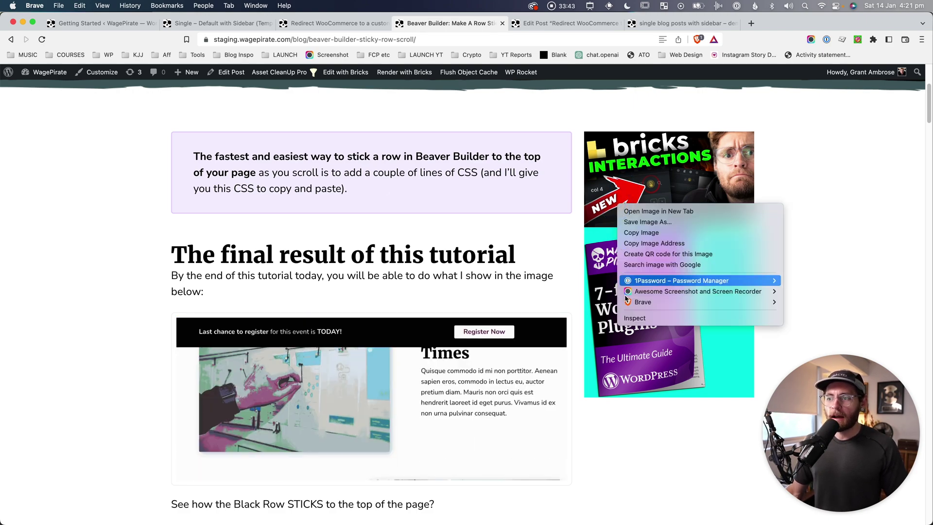
click(634, 318)
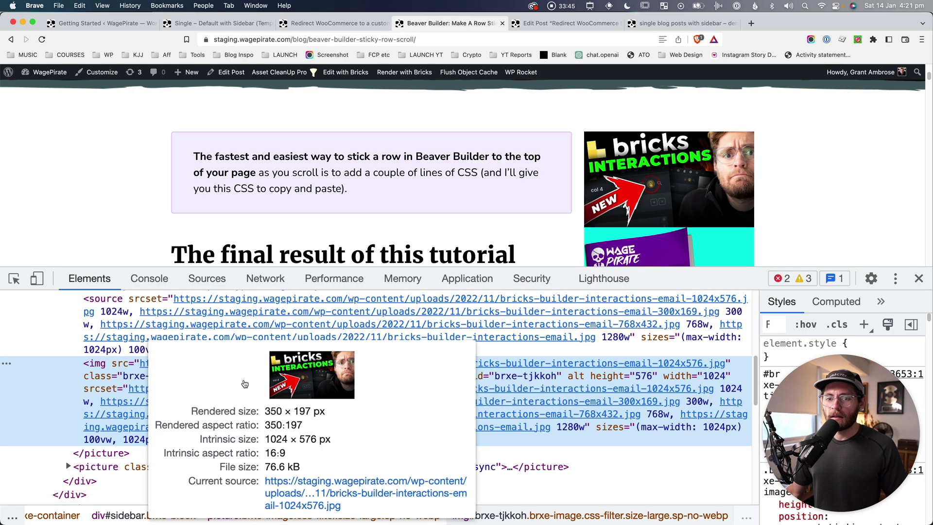
scroll(141, 394, up, 5)
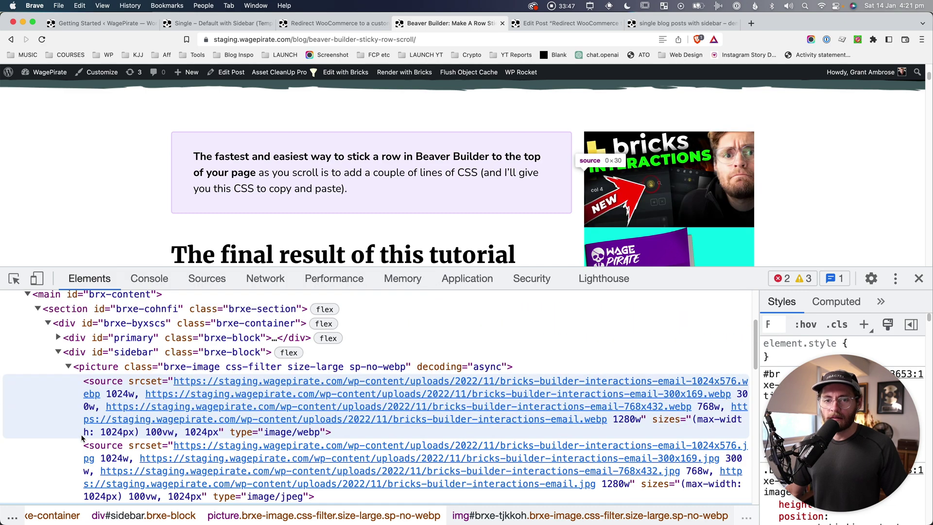
mouse_move(136, 389)
click(80, 359)
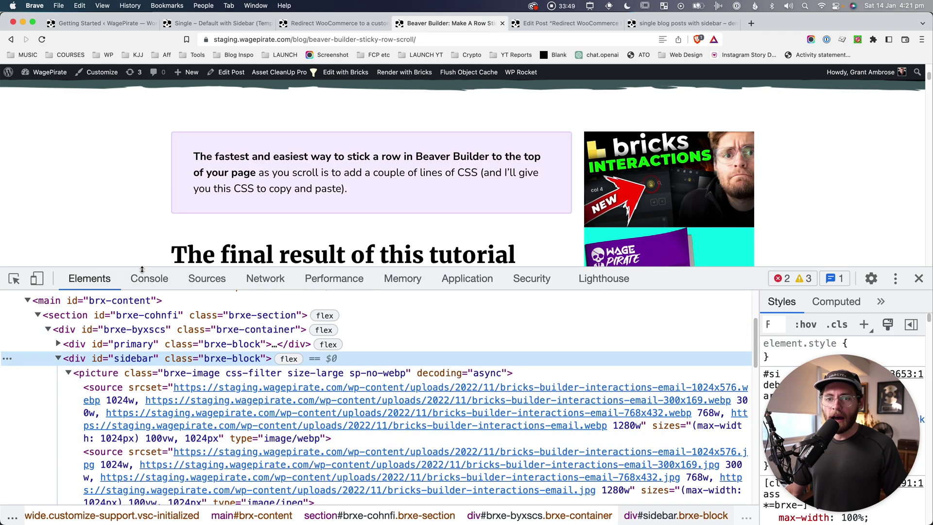
Temporarily delete the sidebar div in the developer tools, close them, and check how the primary column fills the page
drag(139, 267, 140, 340)
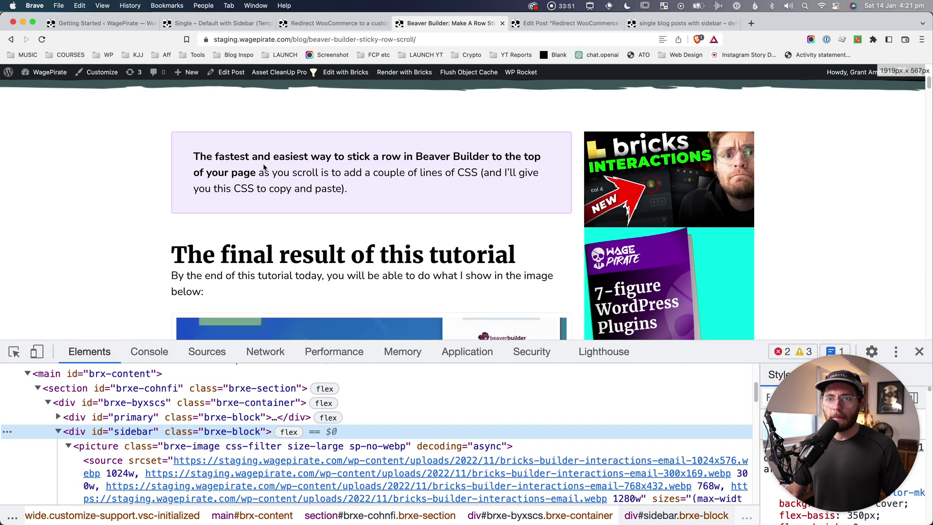
right_click(123, 432)
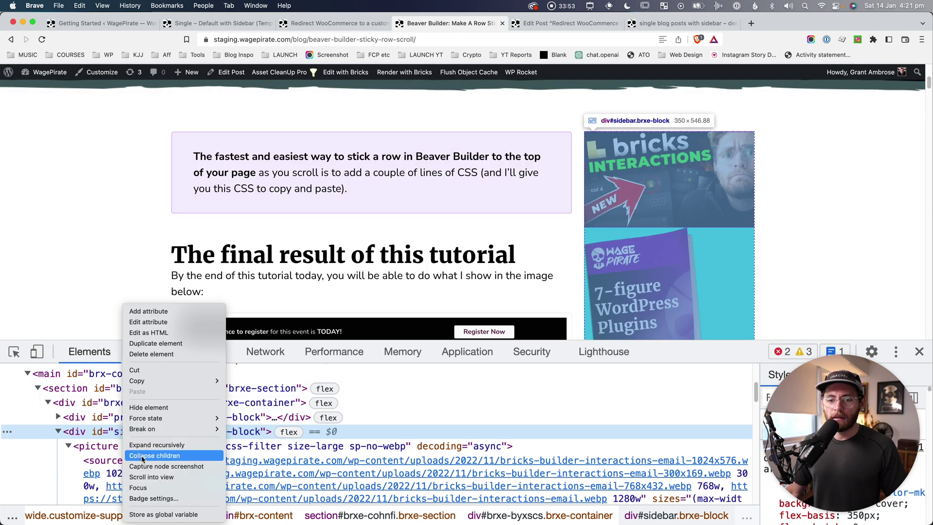
click(158, 357)
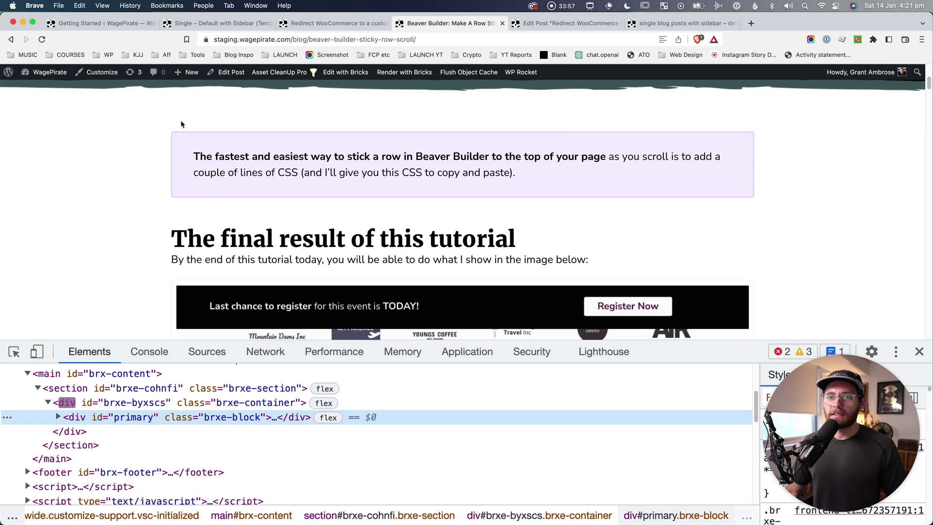
click(919, 351)
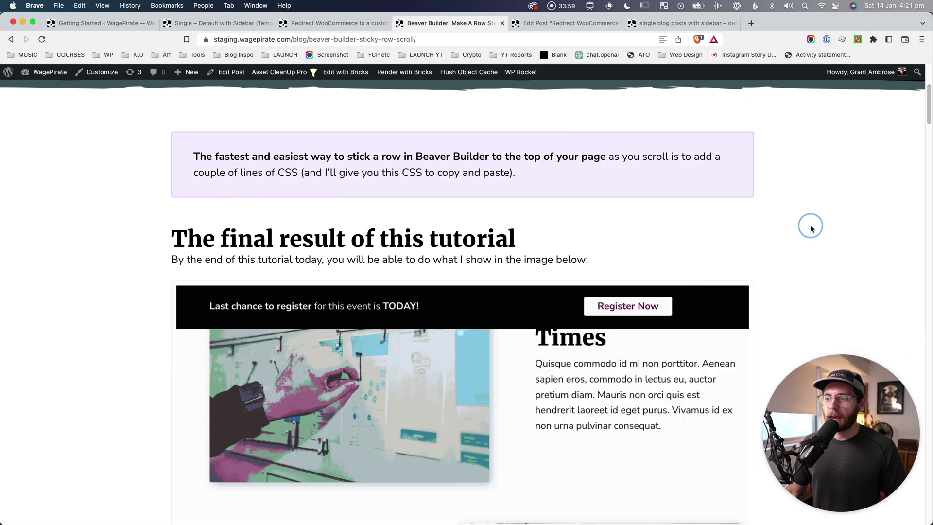
drag(928, 105, 928, 83)
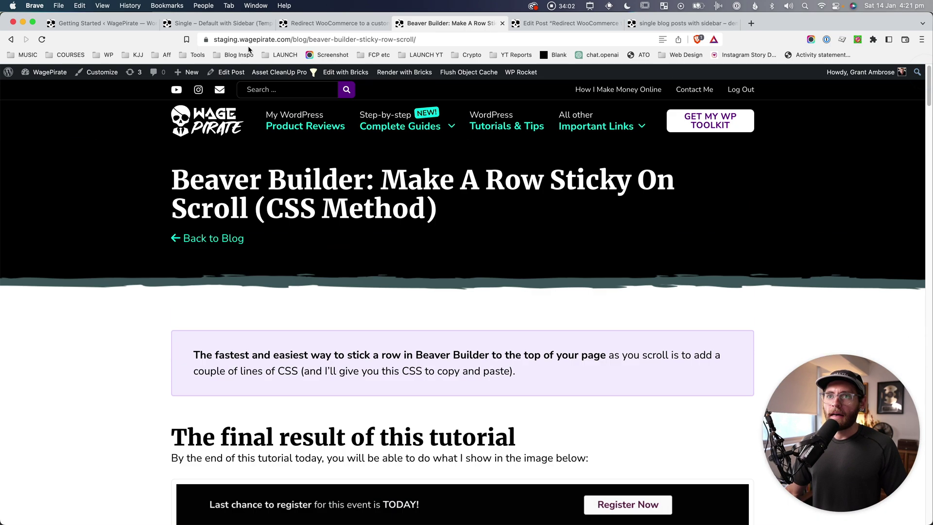
Reload the Redirect WooCommerce post and mark out its primary column against the full content width
click(346, 23)
click(919, 321)
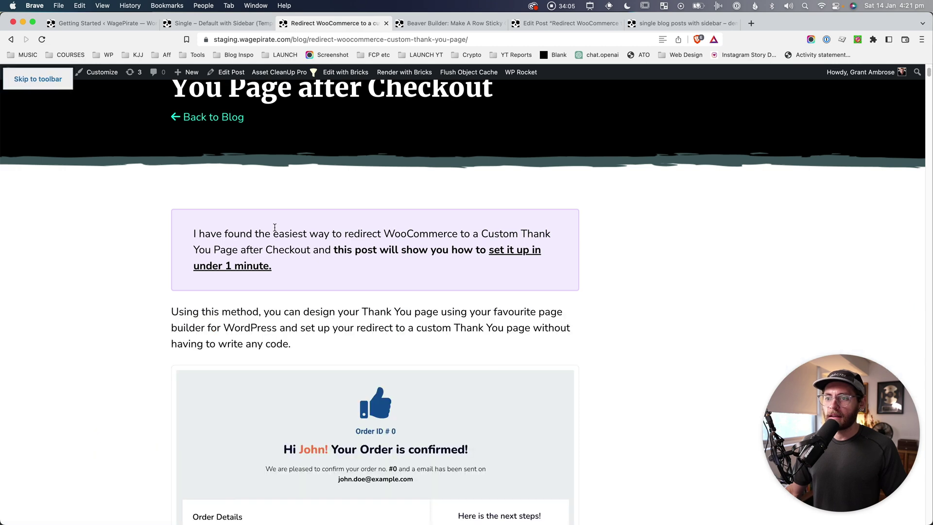
key(super+shift+4)
key(super+space)
drag(169, 192, 578, 439)
drag(579, 439, 579, 439)
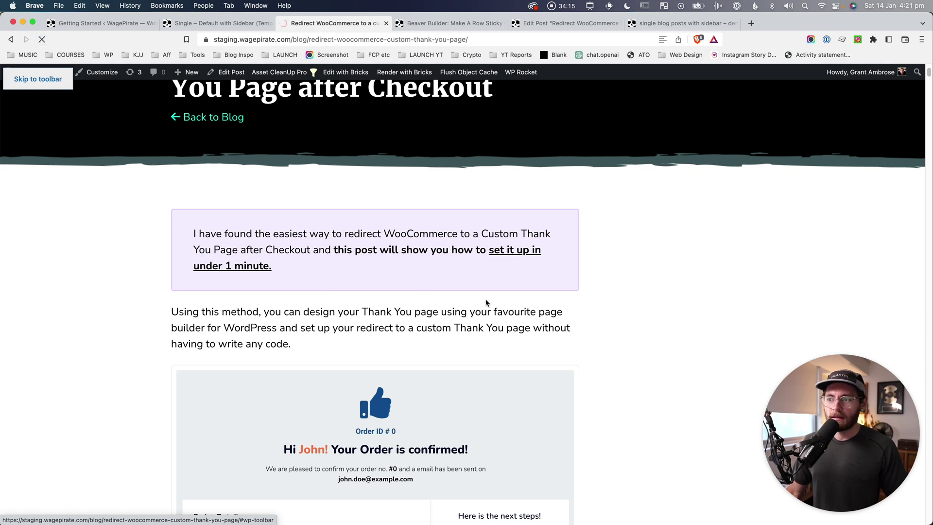
key(super+shift+4)
drag(164, 204, 748, 452)
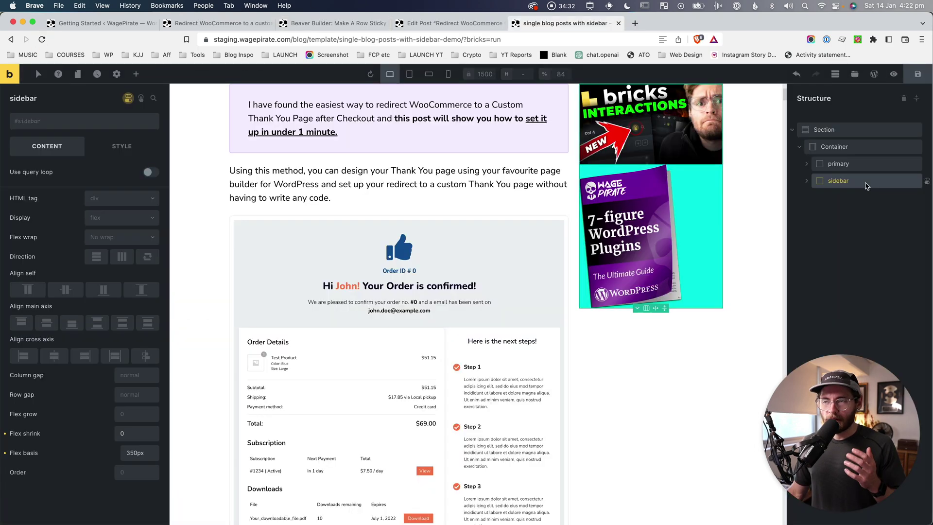
Review the sidebar block's post ID display condition in the Bricks template
click(128, 98)
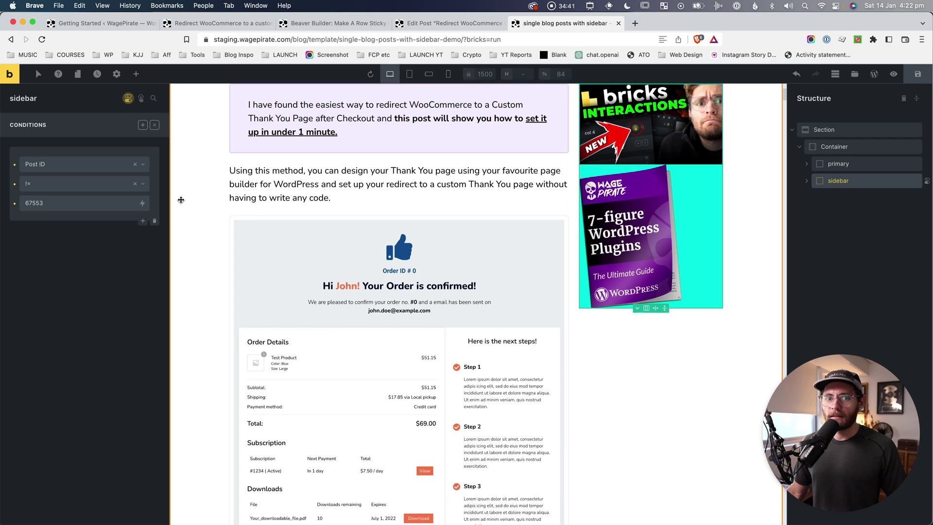
click(58, 205)
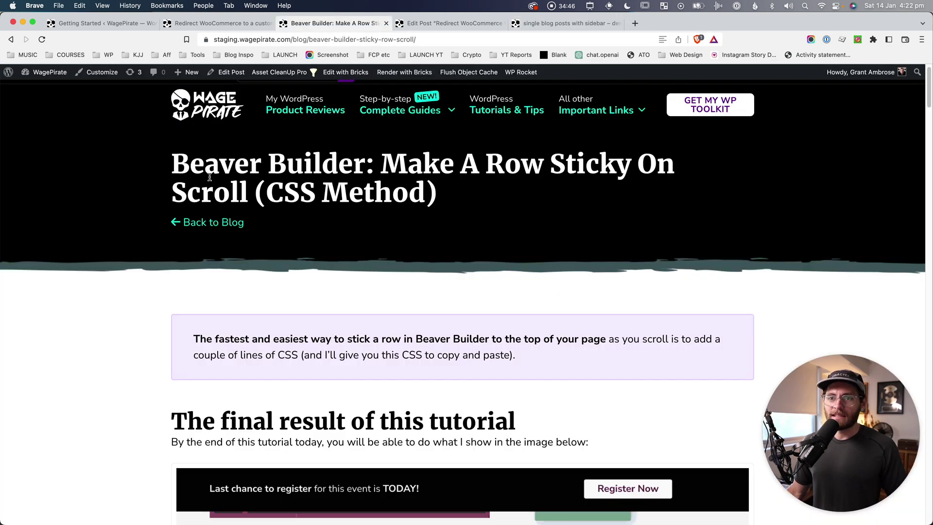
Highlight the title of the Beaver Builder sticky row post and mark out its full-width content area
drag(170, 161, 409, 222)
scroll(573, 245, down, 3)
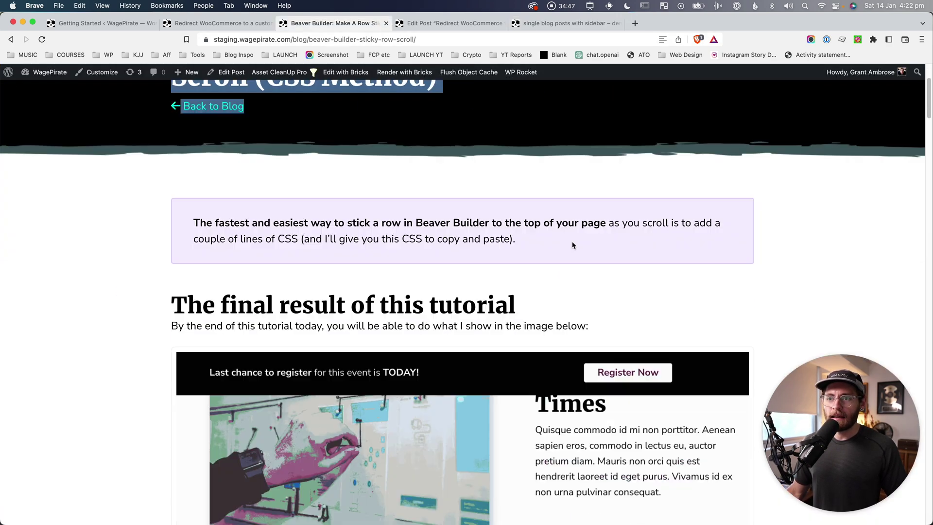
key(super+shift+4)
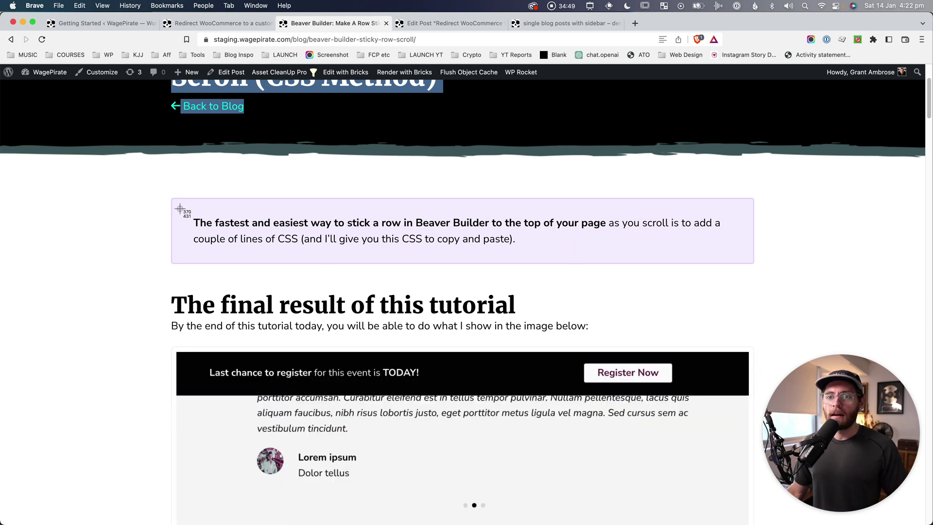
drag(172, 195, 759, 373)
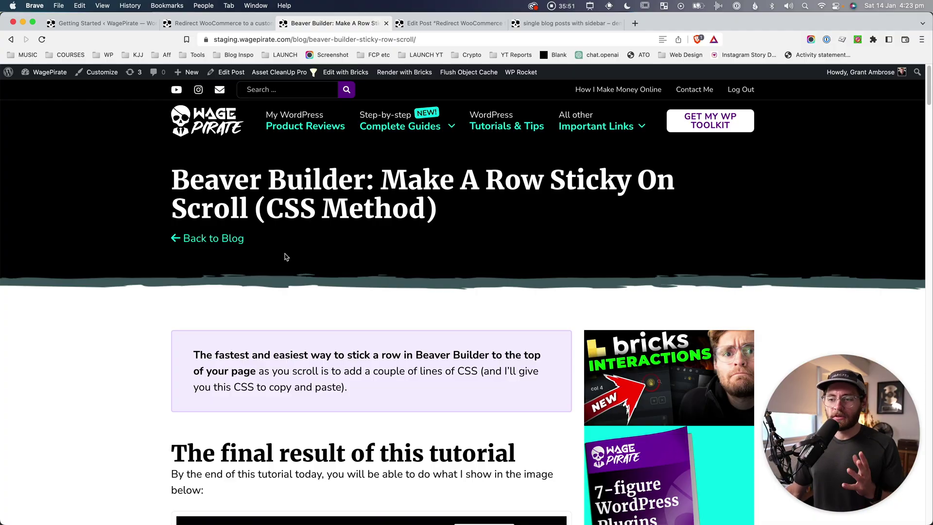
Mark out the sidebar area beside the introduction of the Beaver Builder sticky row post
scroll(285, 245, down, 5)
scroll(285, 257, down, 2)
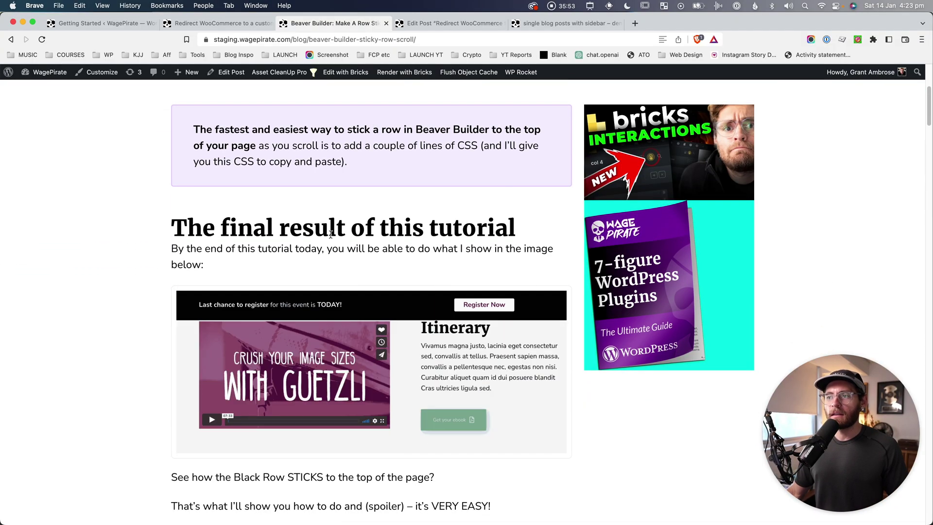
key(super+shift+4)
drag(583, 96, 756, 387)
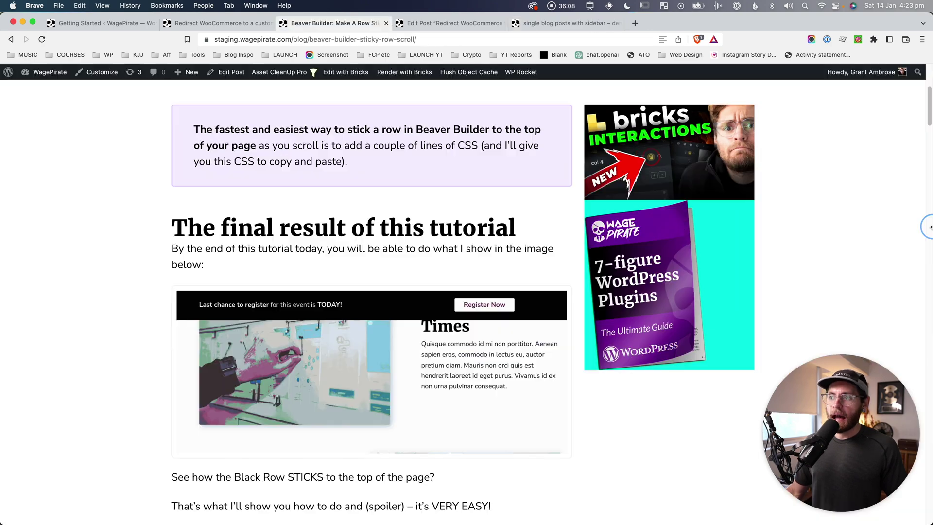
Narrow the browser window in stages and compare how the primary column and sidebar behave until the sidebar runs past the edge
drag(923, 246, 513, 281)
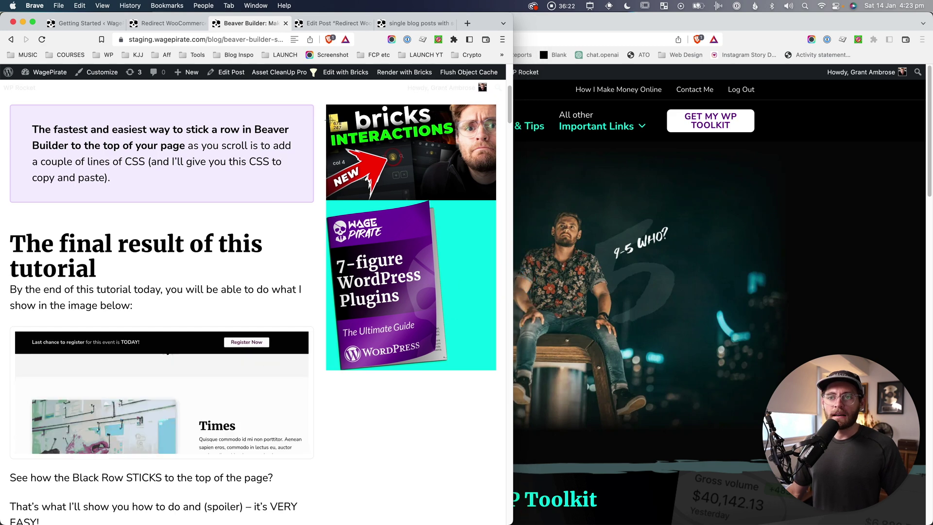
drag(326, 99, 496, 378)
drag(5, 102, 318, 435)
drag(513, 310, 438, 246)
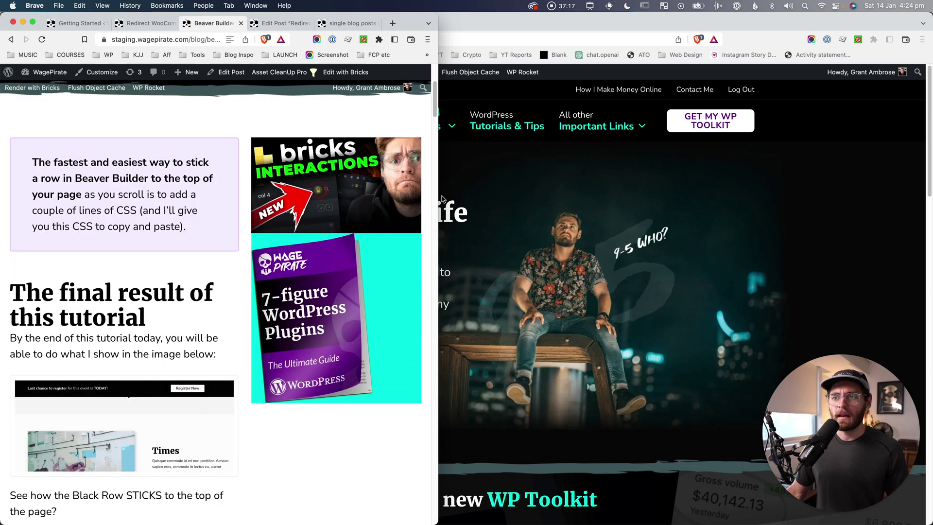
drag(440, 196, 411, 195)
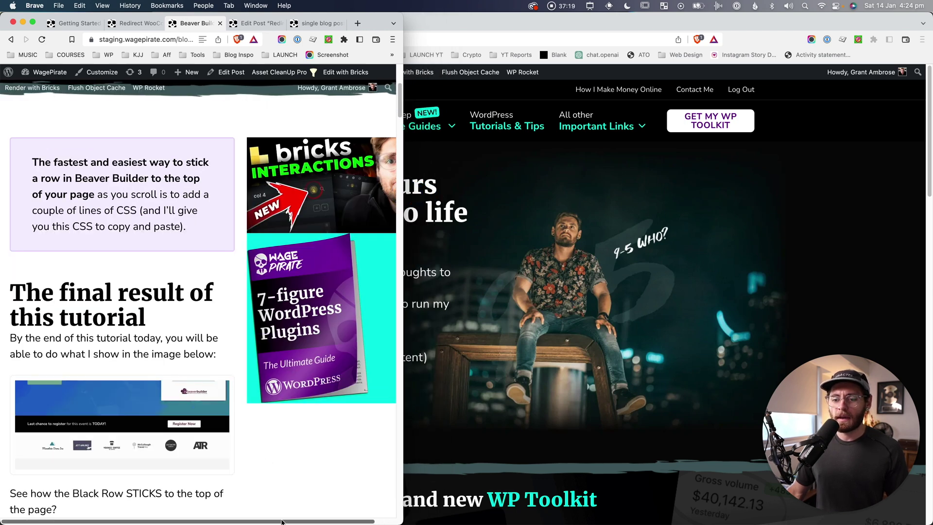
drag(365, 521, 385, 521)
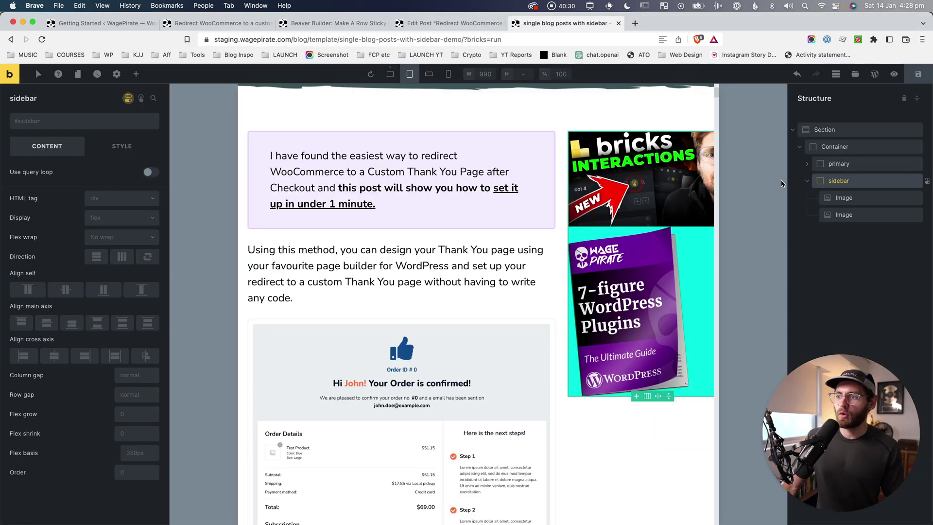
Set the sidebar block's flex basis to 200px at the tablet breakpoint of the Bricks template and save the template
click(853, 185)
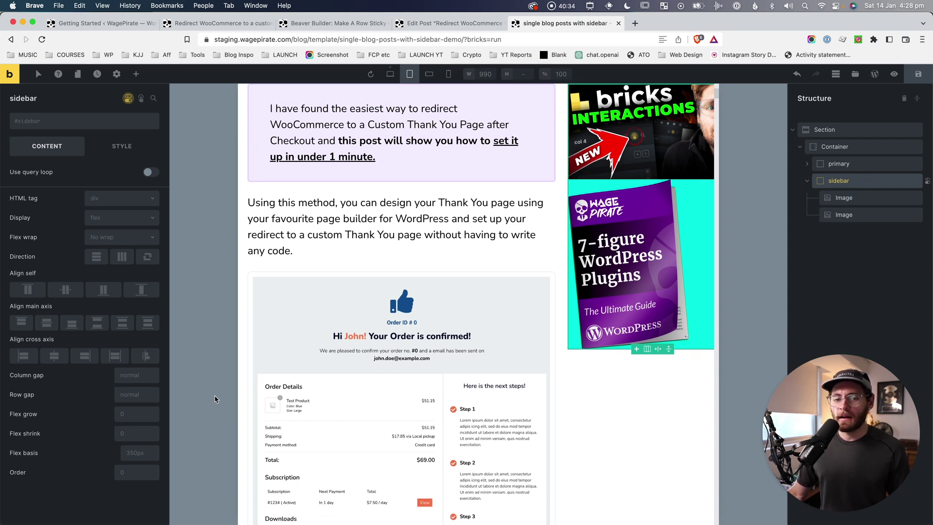
click(140, 454)
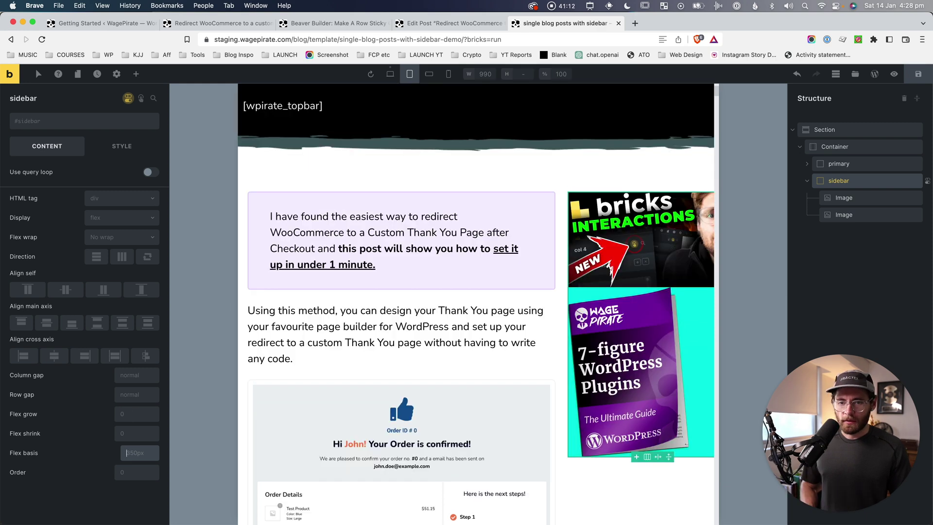
text(200p)
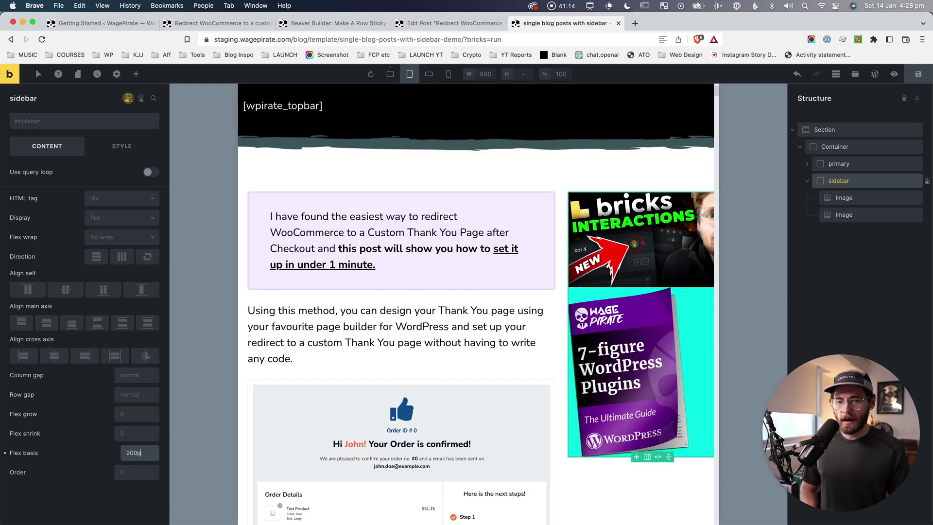
text(x)
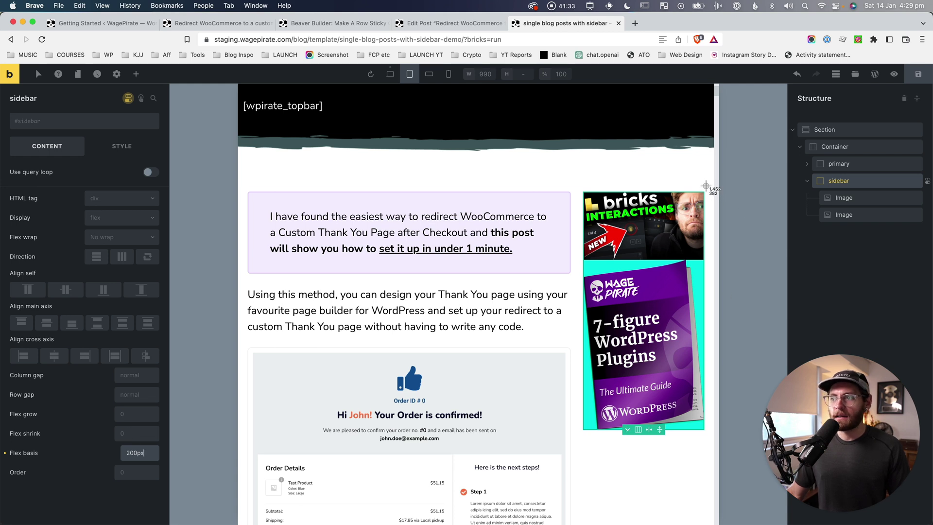
click(920, 74)
Open the Beaver Builder sticky row post in a narrowed window, inspect a sidebar image in the developer tools, and close them
click(335, 27)
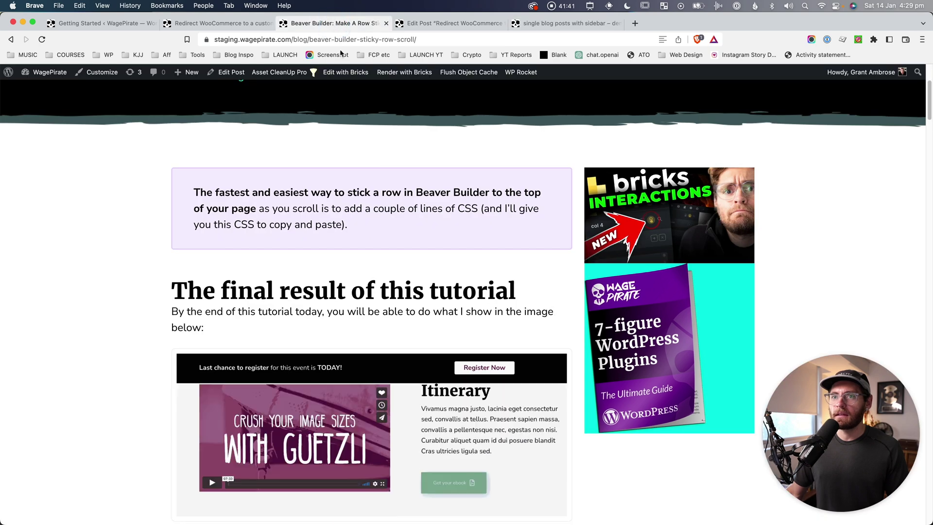
drag(929, 197, 441, 185)
right_click(422, 201)
click(461, 195)
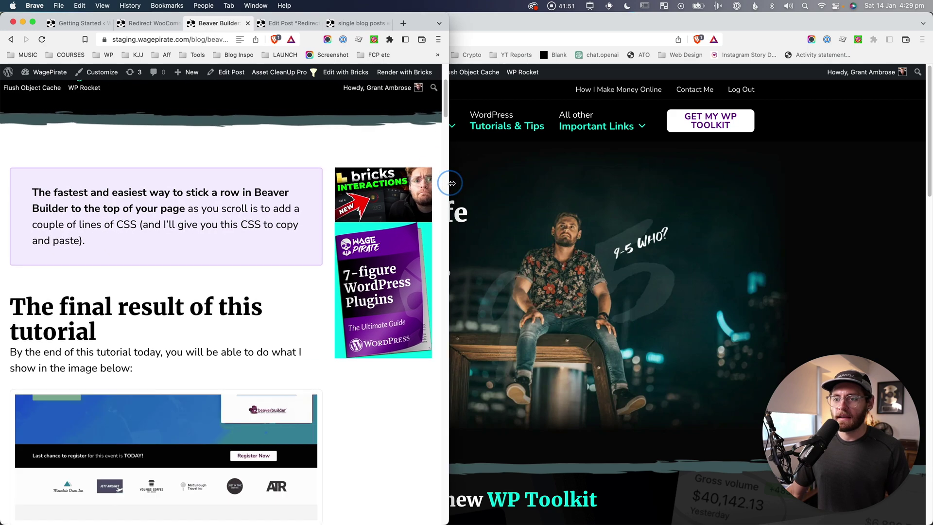
right_click(357, 189)
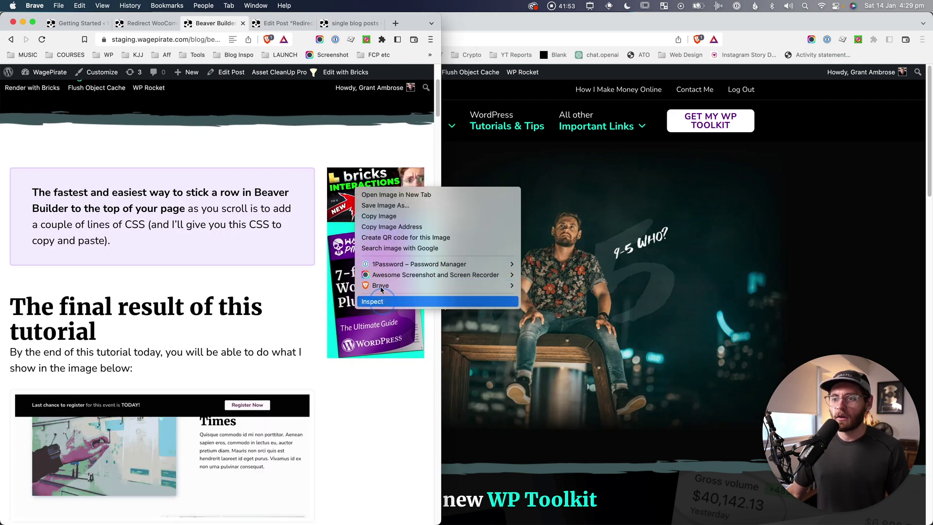
click(381, 301)
scroll(61, 413, up, 10)
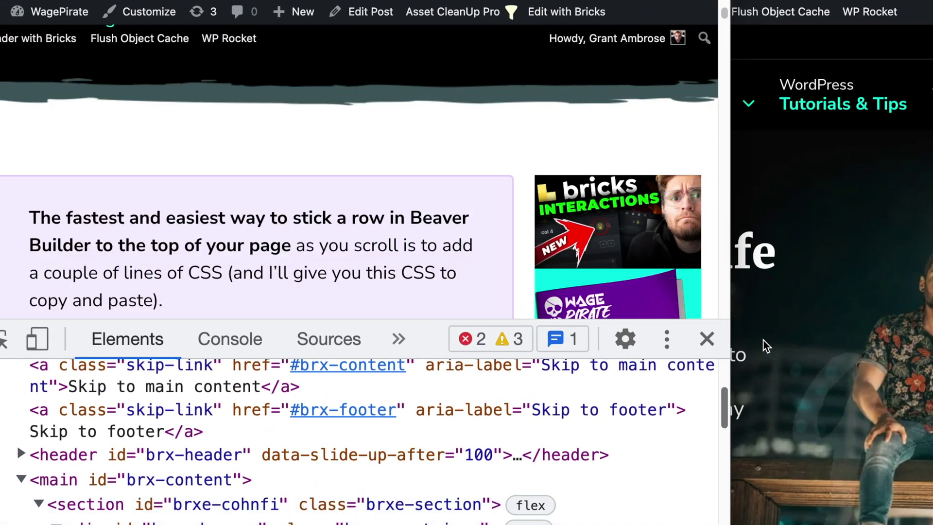
click(707, 338)
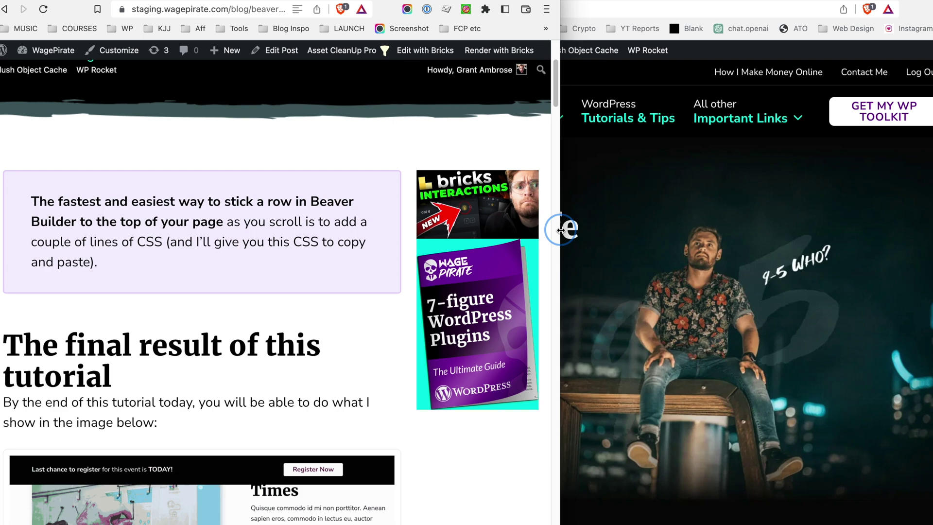
Shrink the window to mobile width, check the stacked sidebar beneath the article, and restore the full window size
drag(560, 230, 522, 229)
drag(424, 215, 348, 460)
scroll(340, 214, down, 10)
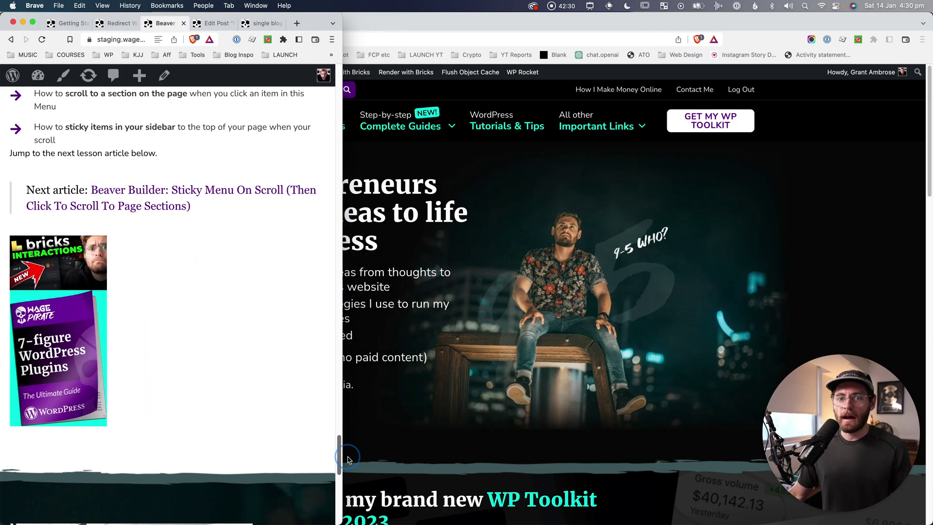
double_click(315, 23)
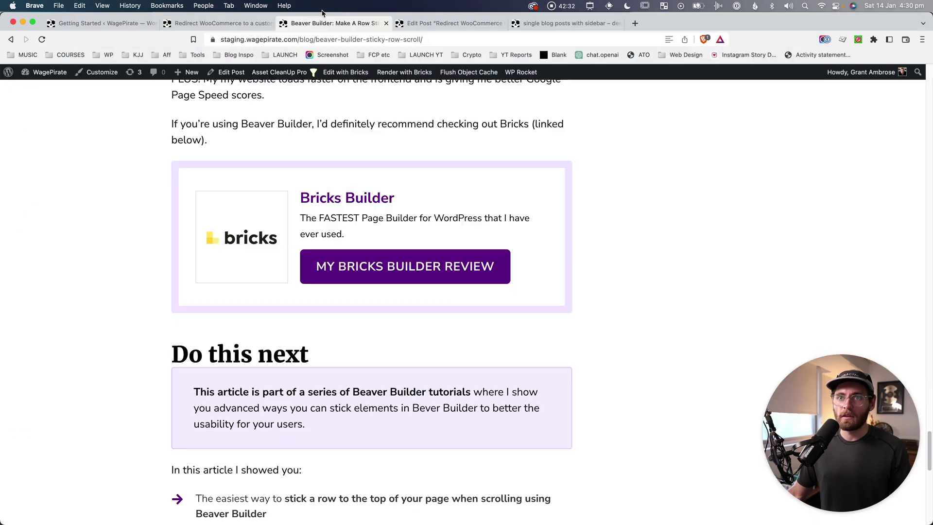
Set the sidebar block's flex basis to auto at the mobile landscape breakpoint of the Bricks template
click(578, 24)
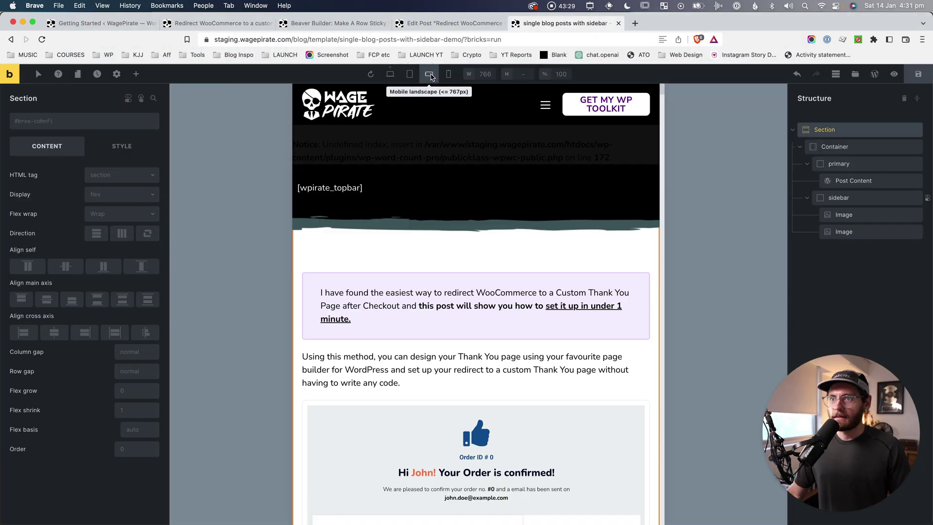
scroll(451, 237, down, 3)
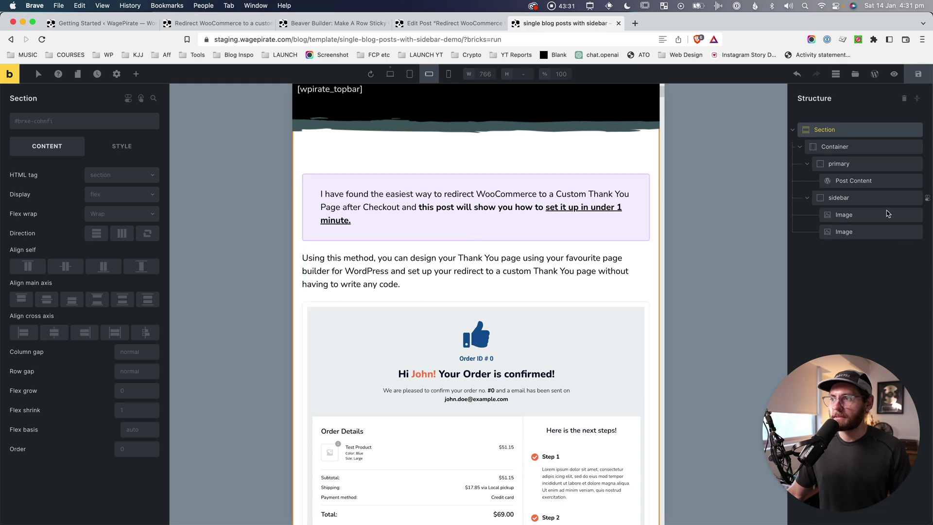
click(851, 198)
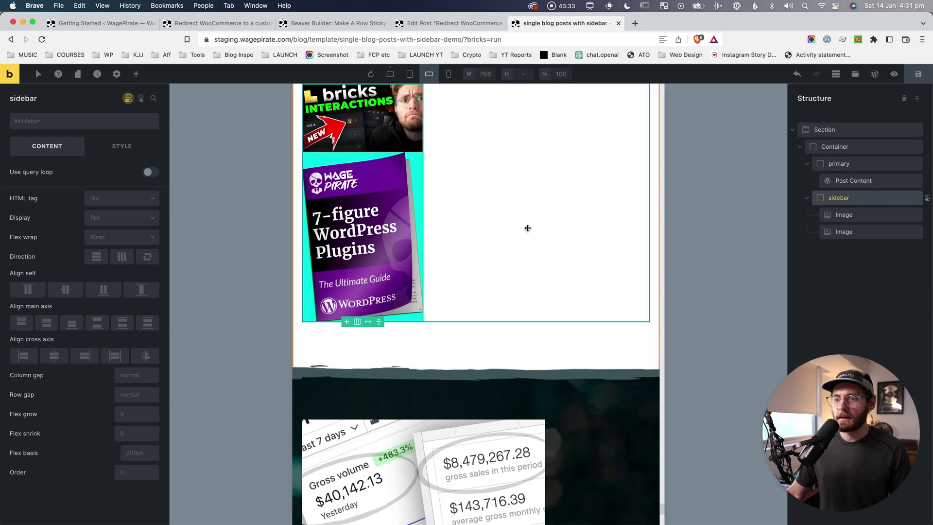
scroll(362, 222, up, 1)
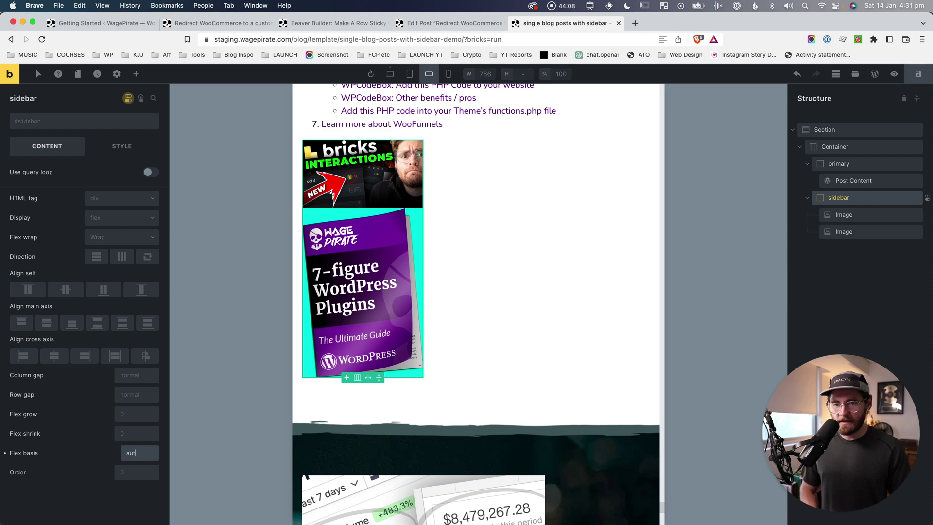
key(BackSpace)
key(BackSpace)
key(BackSpace)
Preview the template in mobile portrait, collapse the primary and sidebar blocks in the structure, and mark out where they meet
click(449, 74)
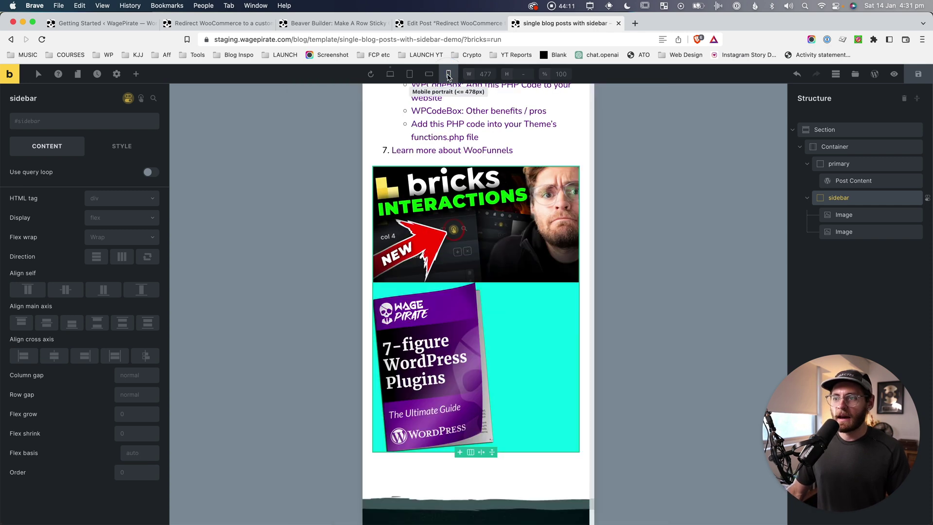
scroll(428, 241, up, 3)
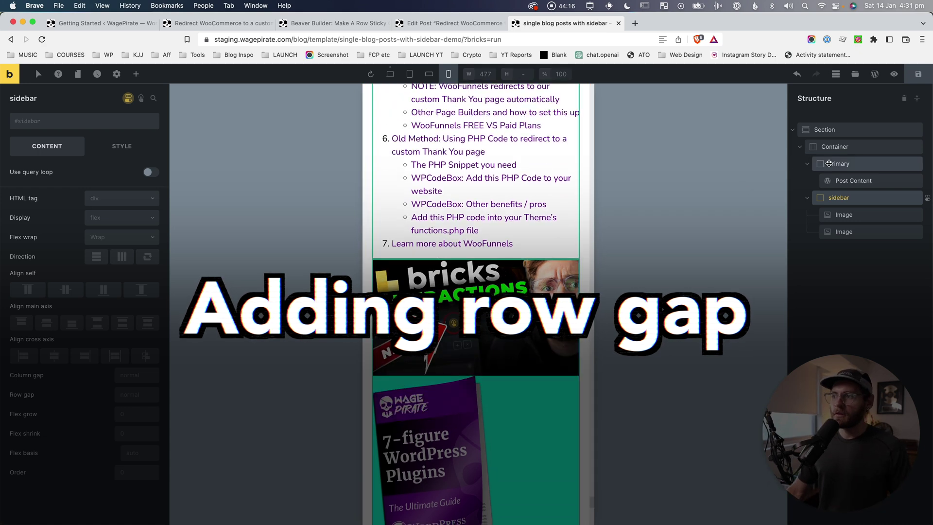
click(807, 164)
click(808, 180)
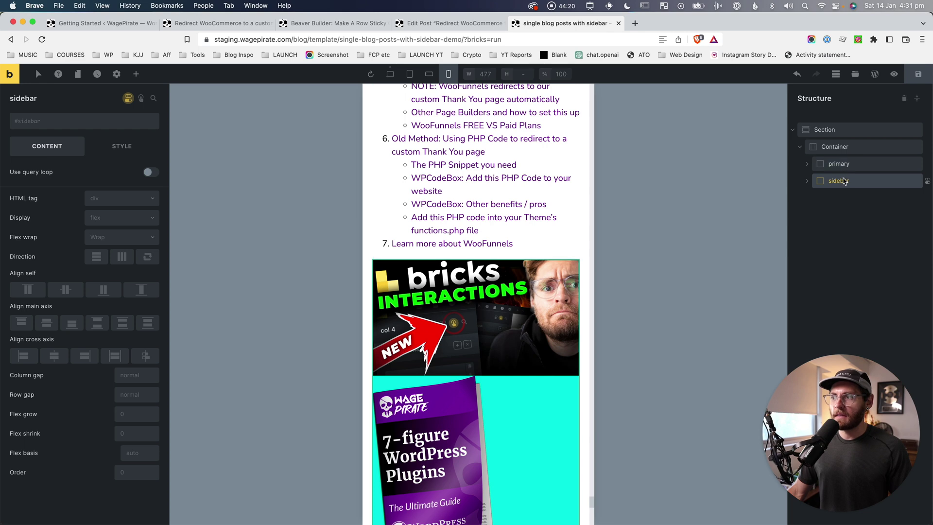
key(super+shift+4)
drag(350, 233, 646, 281)
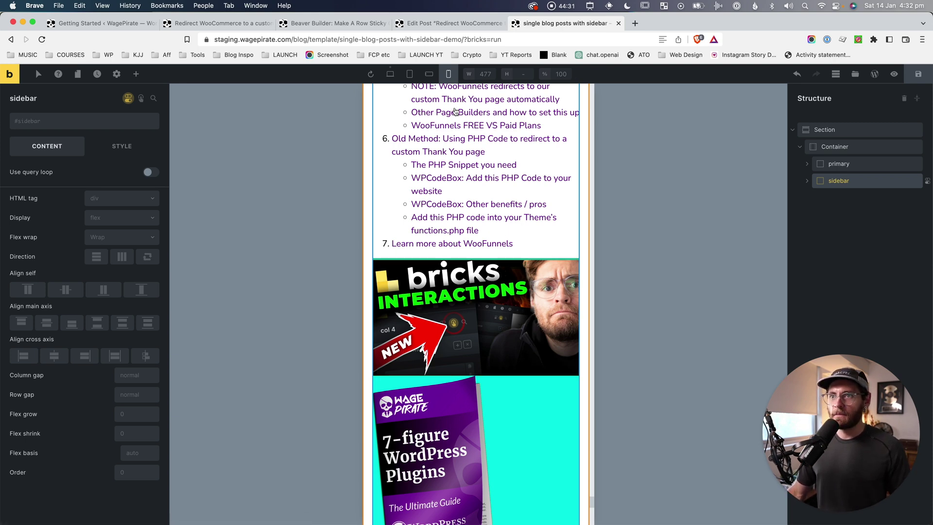
Review the Container's direction and column gap on desktop, mark out its column layout, and compare it with the mobile landscape view
click(390, 74)
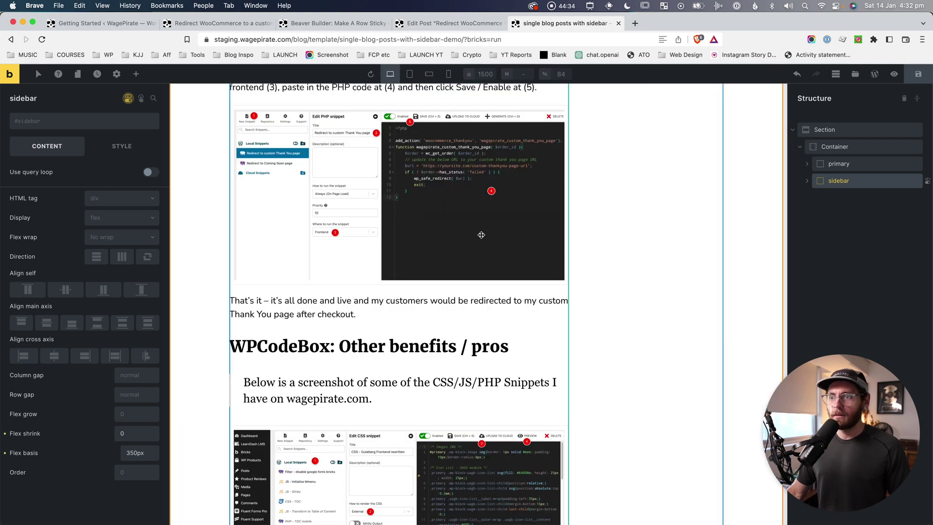
click(827, 148)
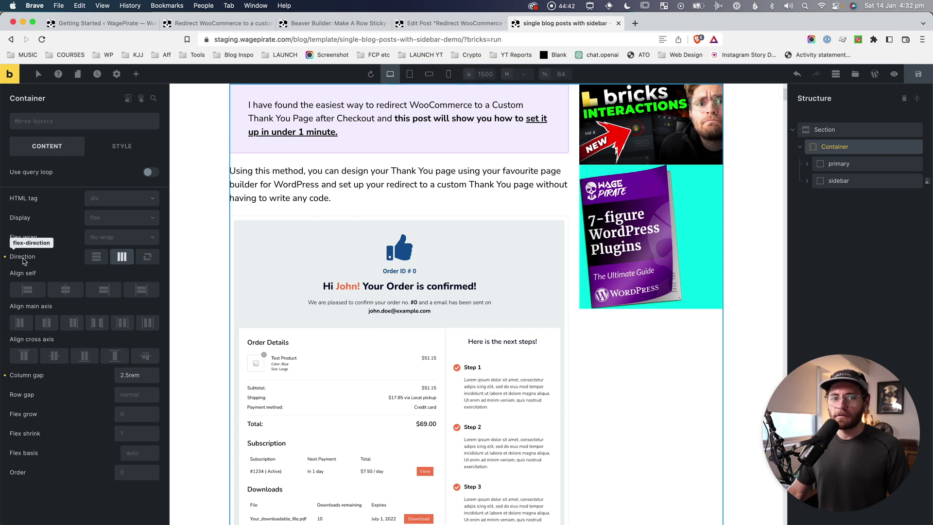
key(super+shift+4)
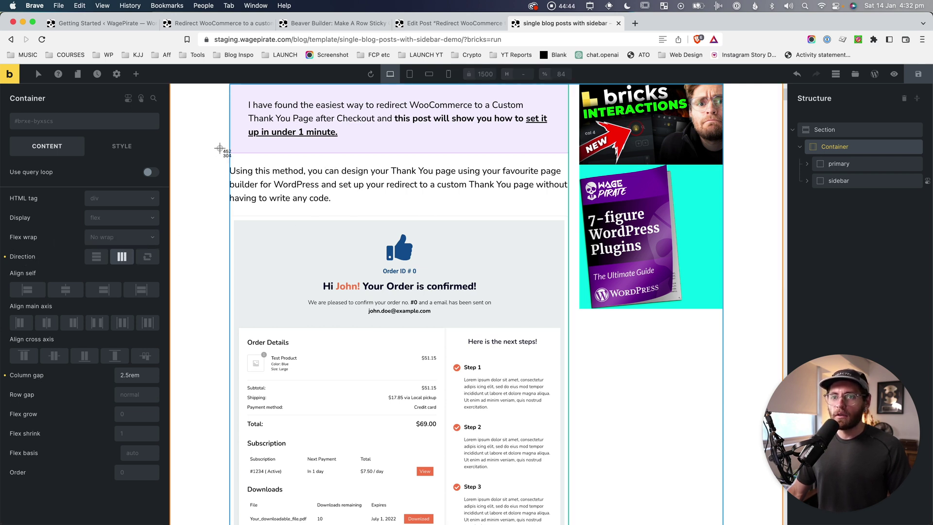
drag(219, 148, 763, 171)
key(super+shift+4)
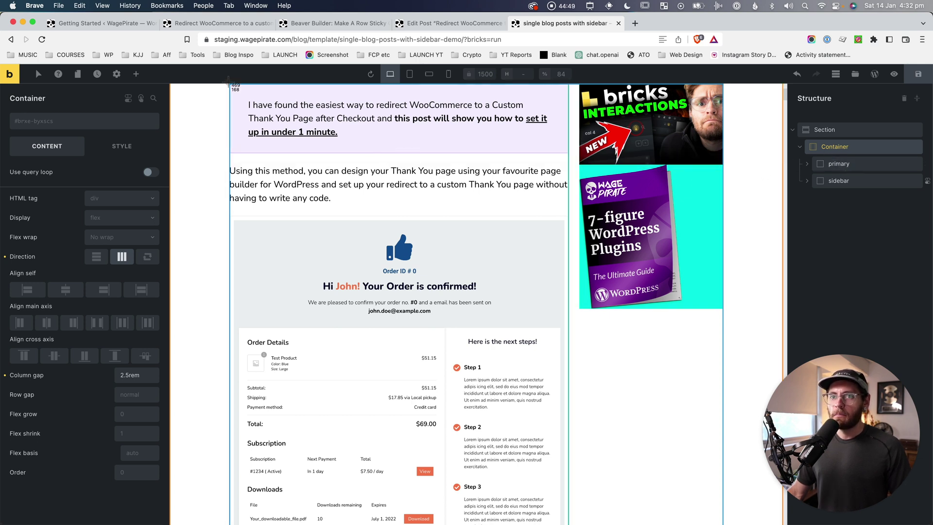
drag(228, 82, 558, 371)
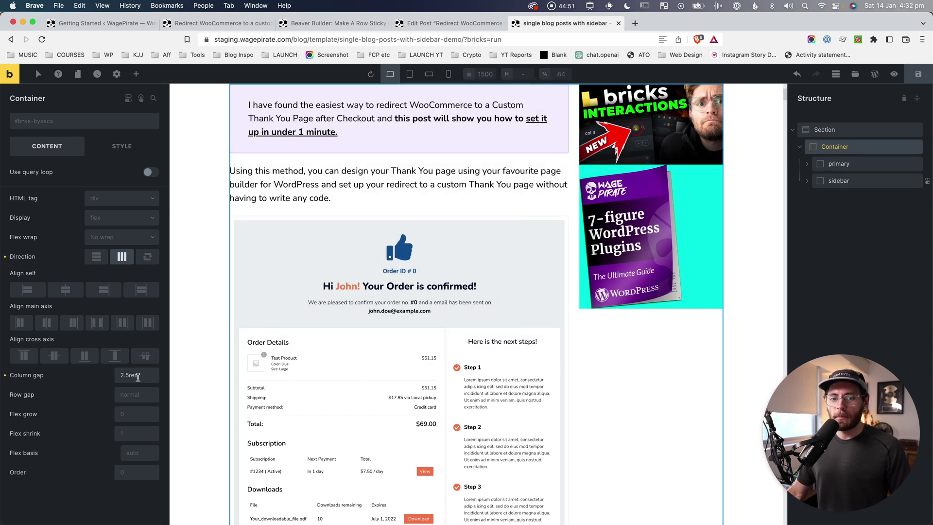
click(430, 74)
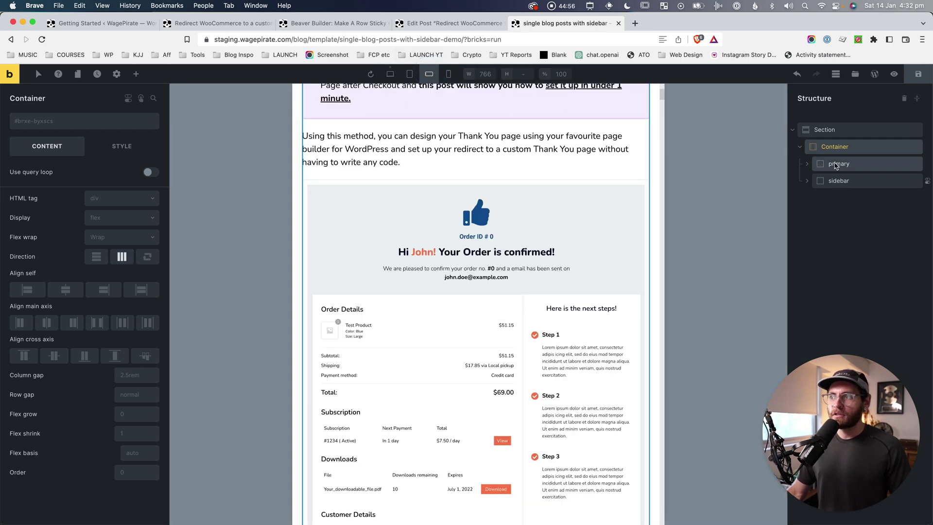
Set the Container's row gap to 10rem at the desktop breakpoint and preview it in tablet and mobile landscape
click(391, 76)
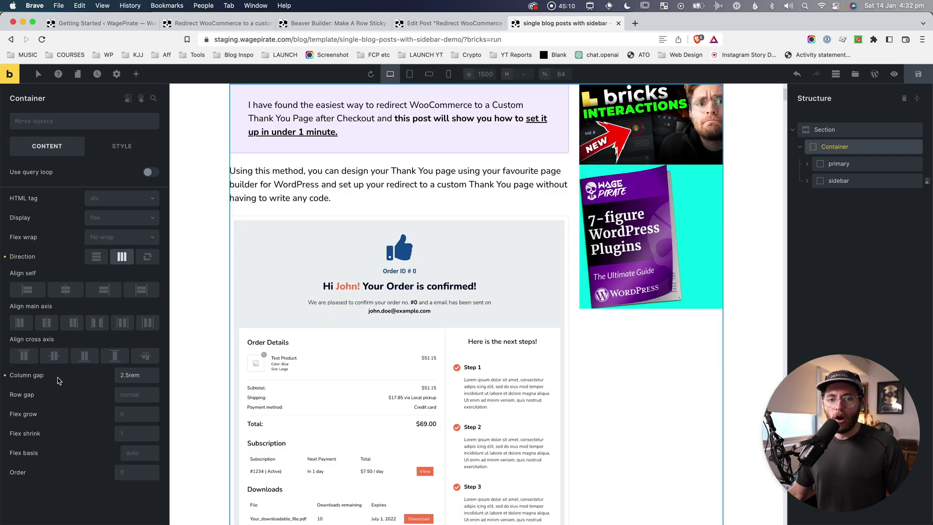
click(131, 395)
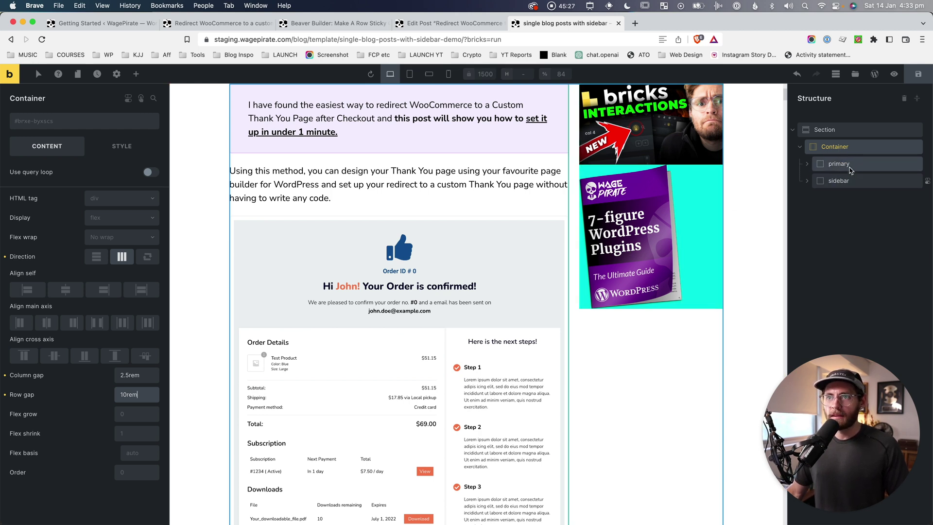
click(409, 75)
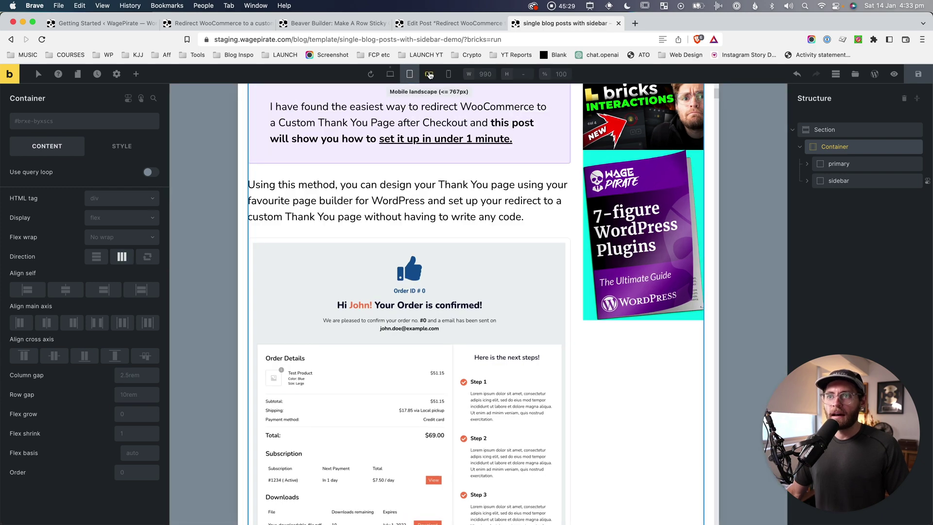
click(430, 75)
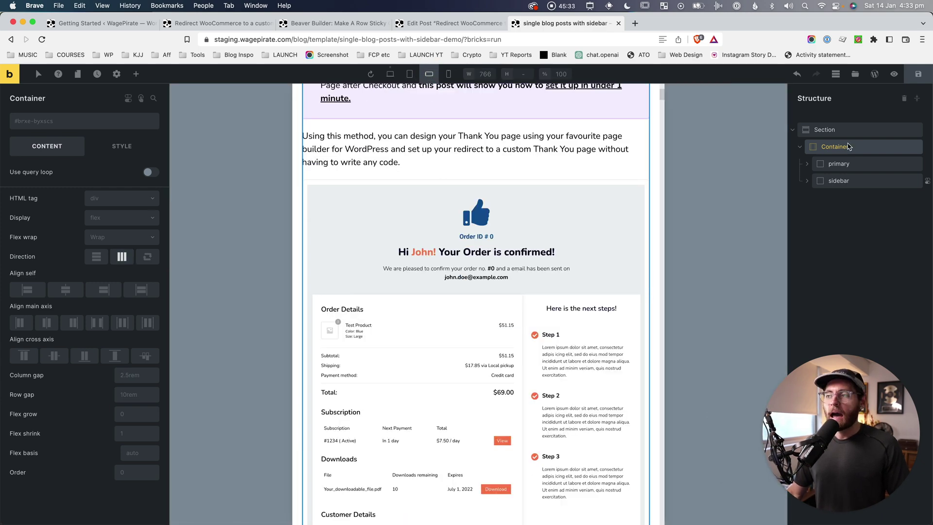
Select the sidebar block in the mobile landscape preview and mark out the row gap between the post content and the sidebar
click(843, 181)
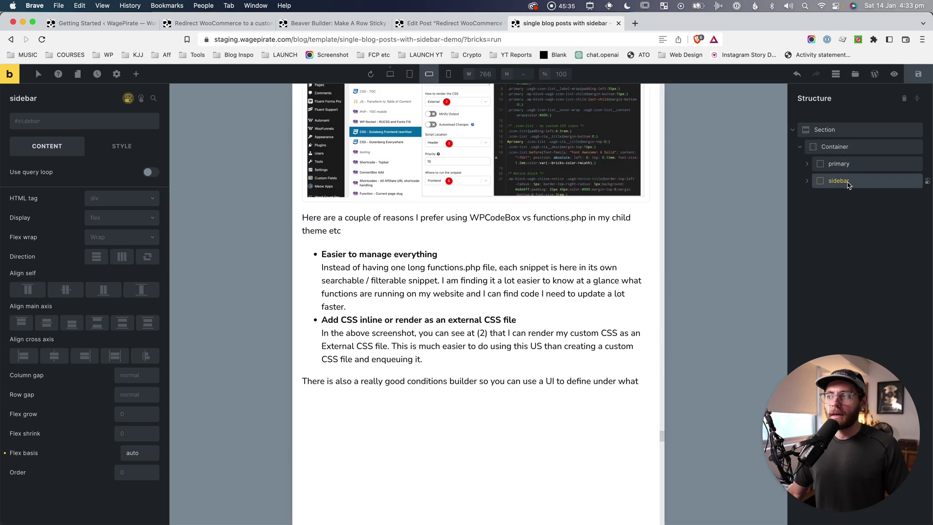
scroll(563, 250, up, 4)
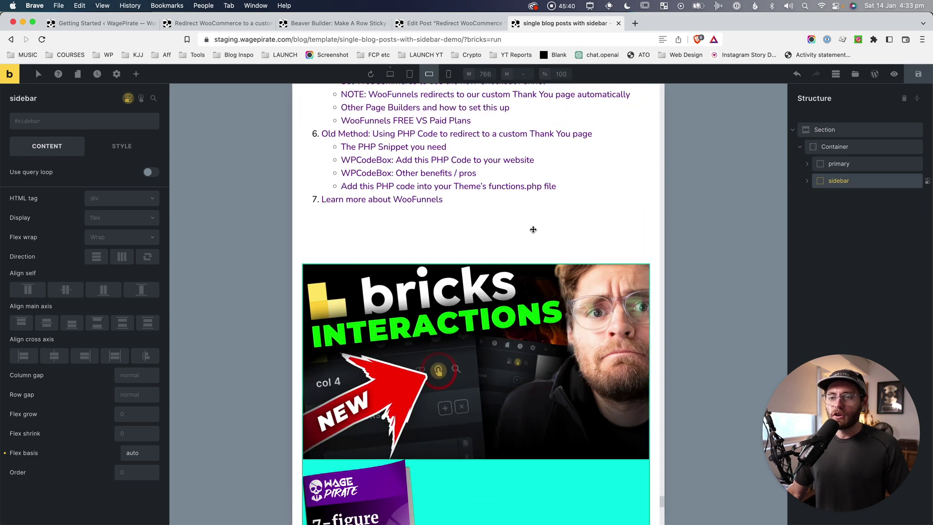
key(super+shift+4)
drag(254, 202, 769, 262)
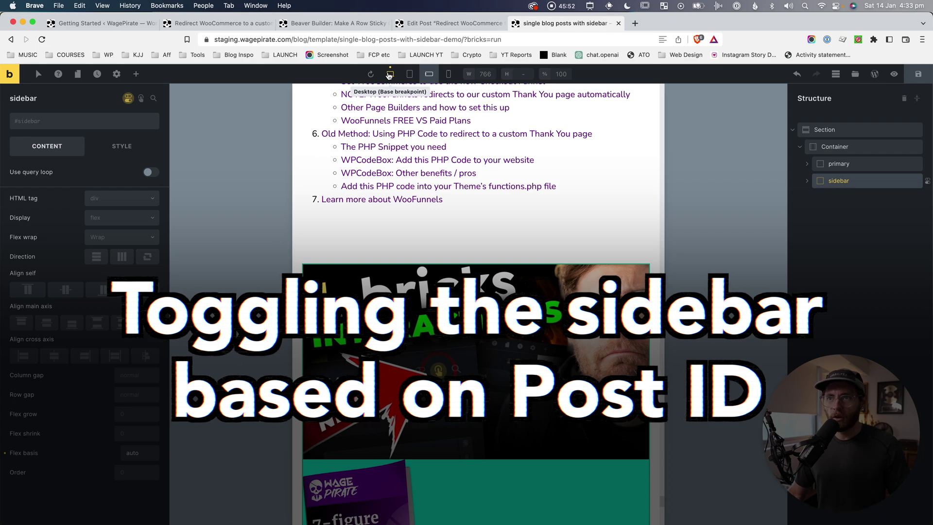
Return to the desktop breakpoint, open the sidebar block's conditions, and mark out the comparison operator of the Post ID condition
scroll(681, 146, up, 4)
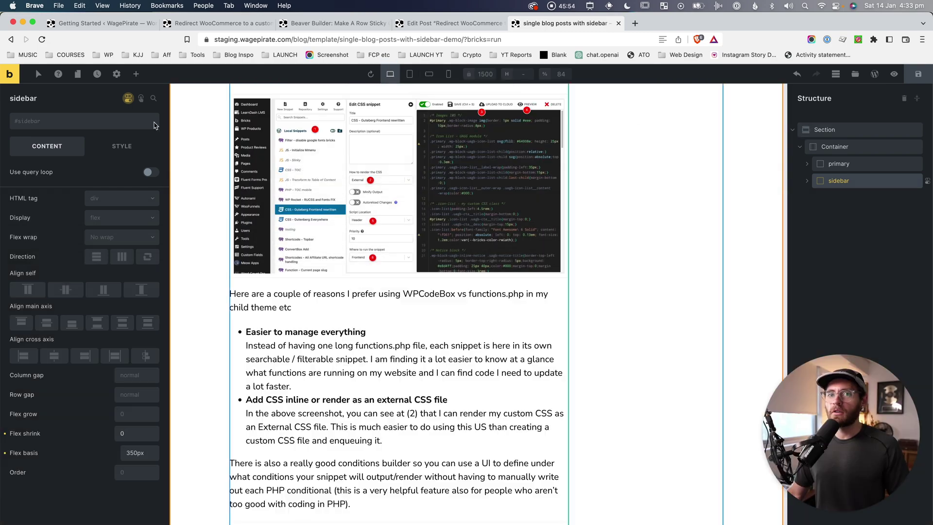
click(839, 181)
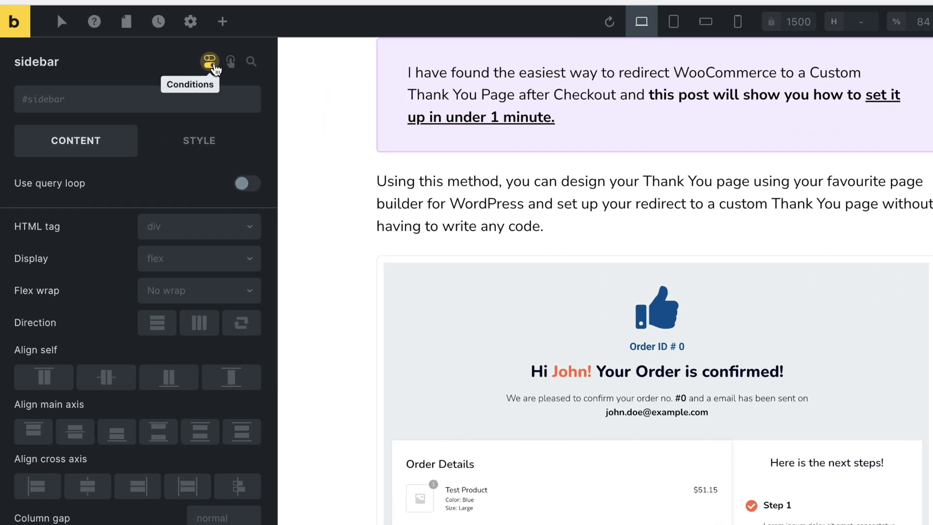
click(128, 98)
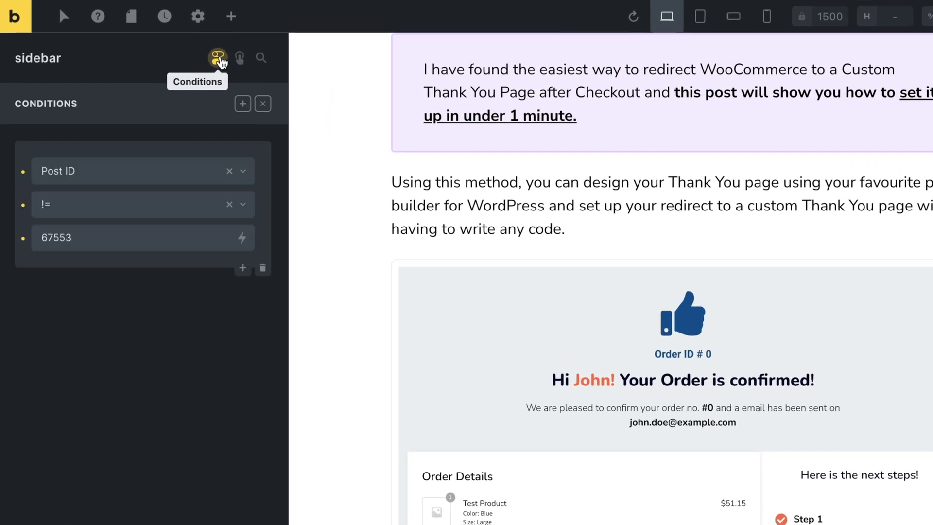
key(super+shift+4)
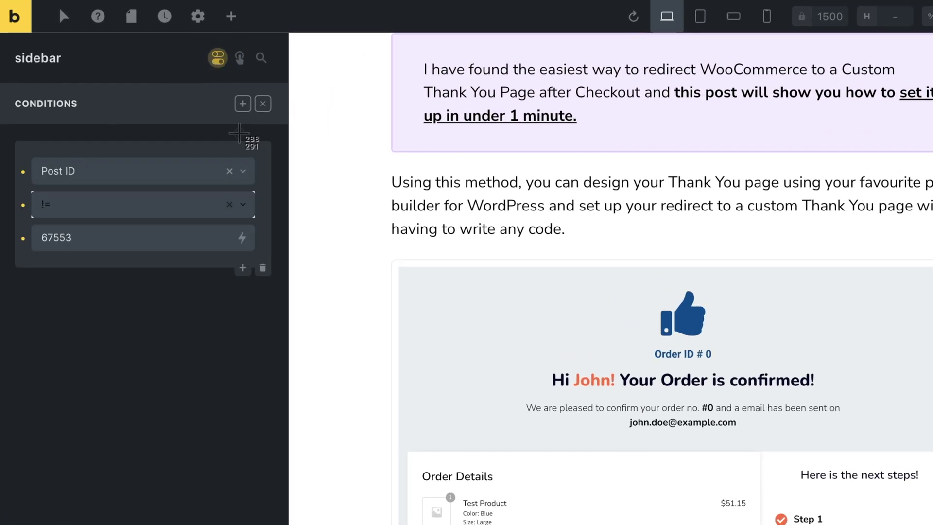
drag(21, 224, 120, 259)
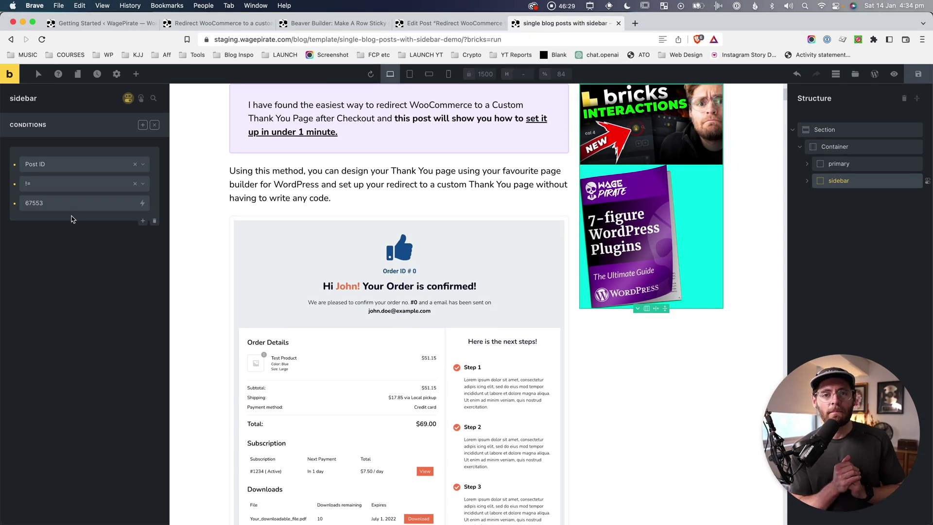
Highlight the post ID value in the sidebar's condition and review the sidebar beside the post content in the desktop preview
double_click(24, 203)
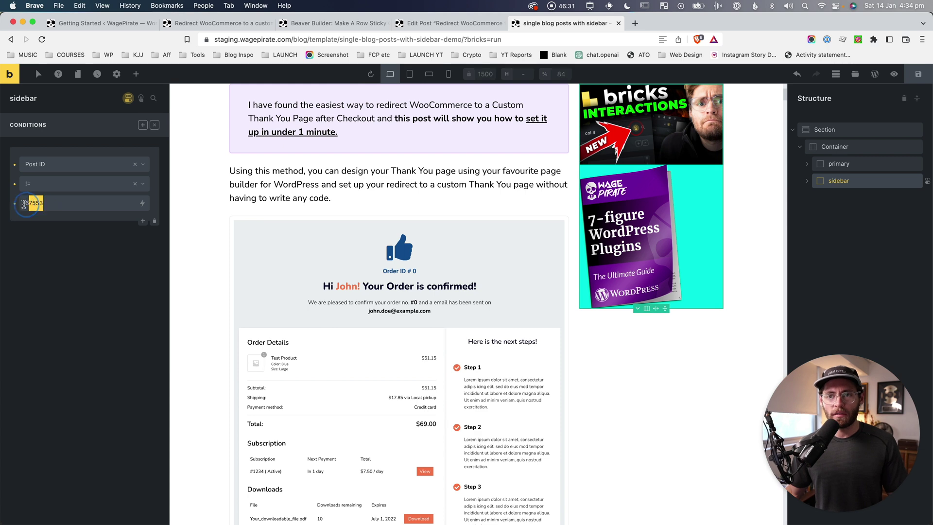
click(49, 309)
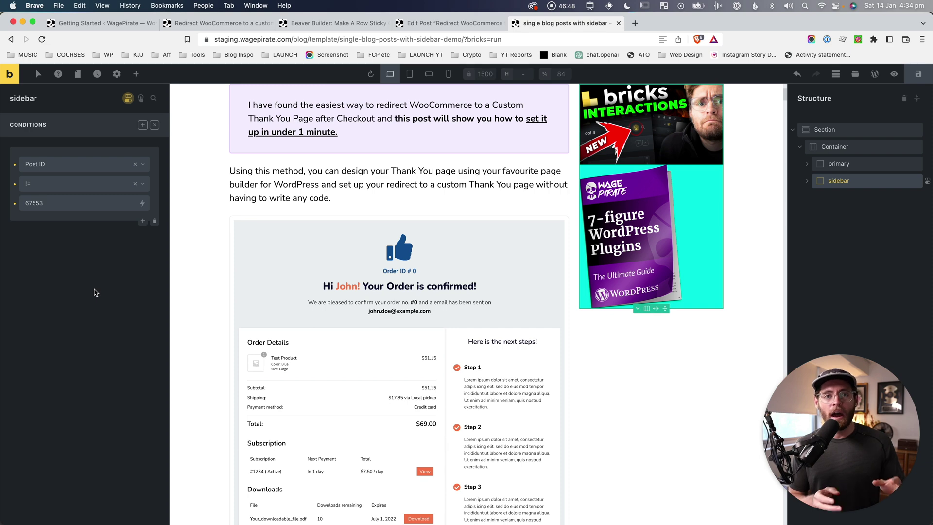
scroll(560, 455, up, 3)
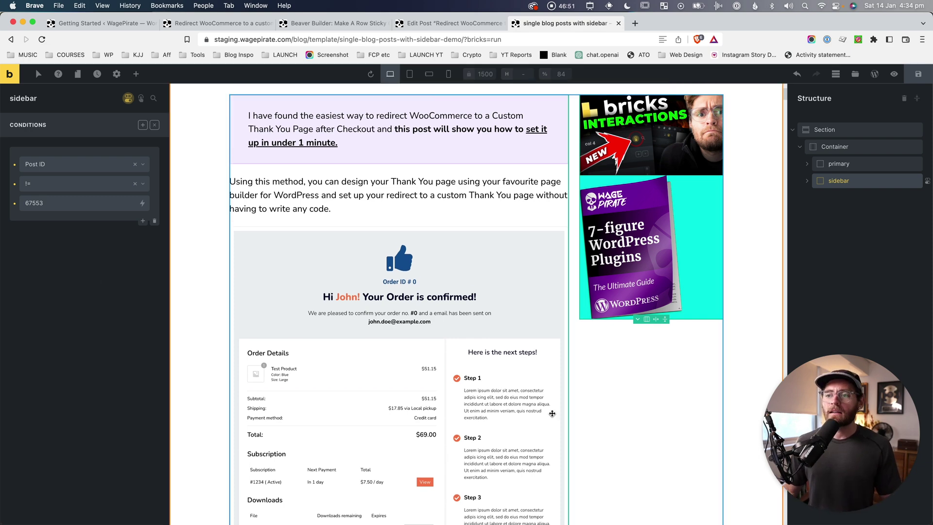
scroll(576, 332, down, 2)
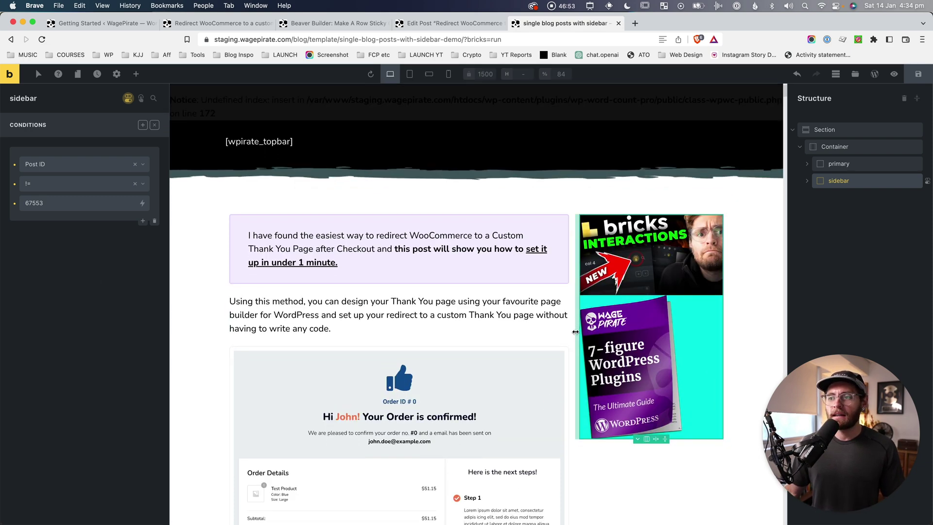